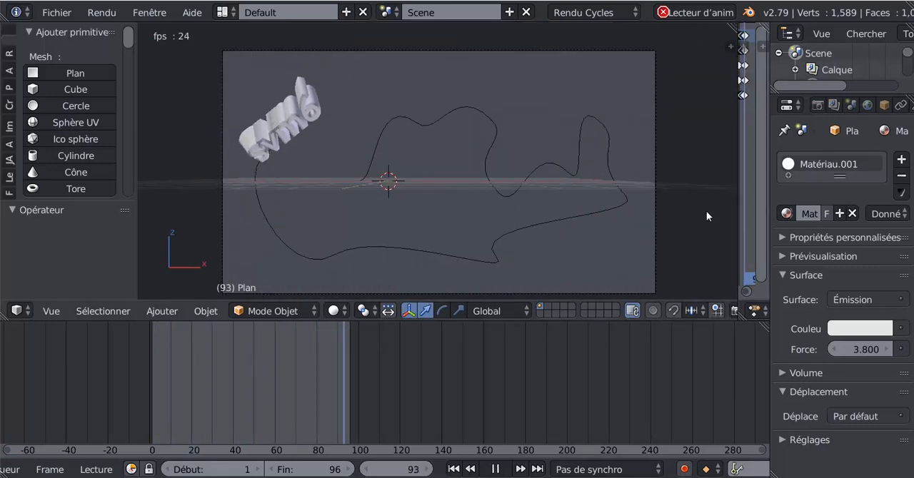
- Stop the animation playback and show the curve modifier settings of the 3D text object
scroll(870, 107, down, 2)
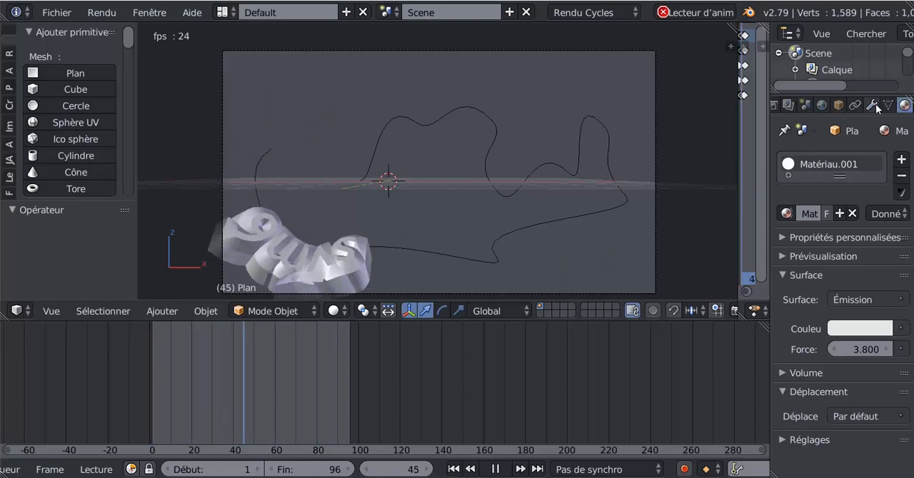
click(872, 105)
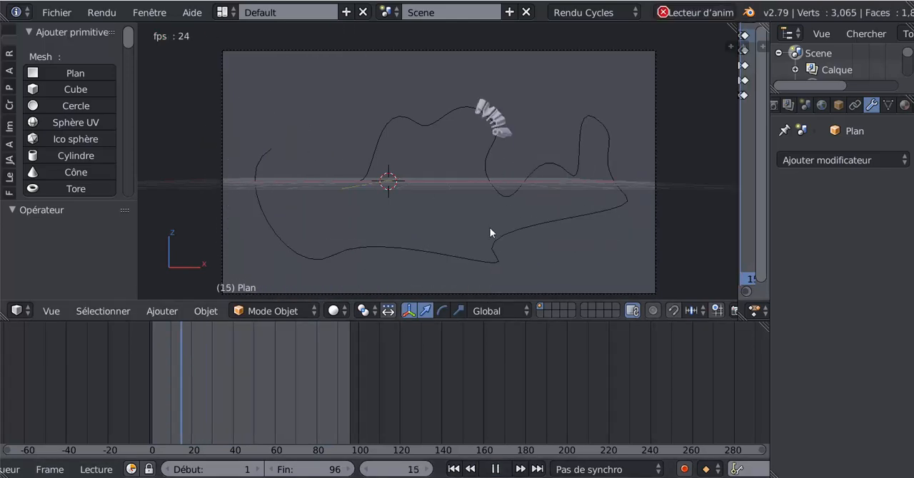
click(497, 470)
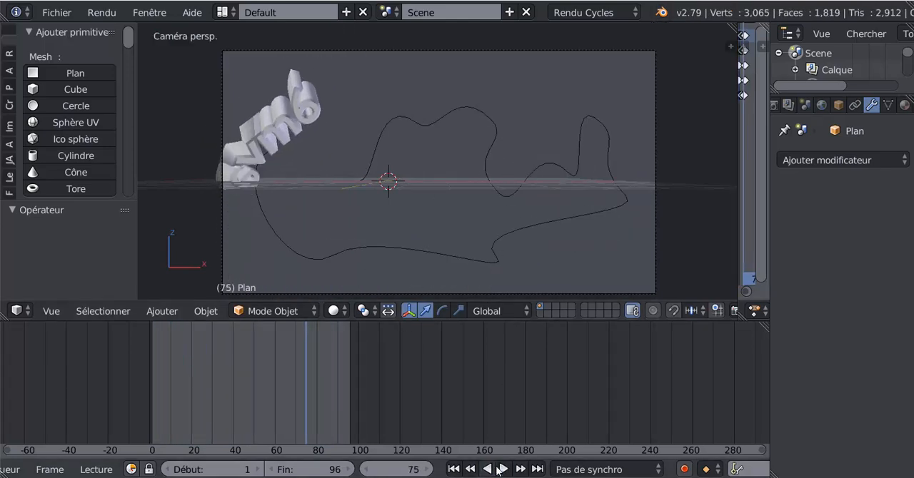
right_click(256, 123)
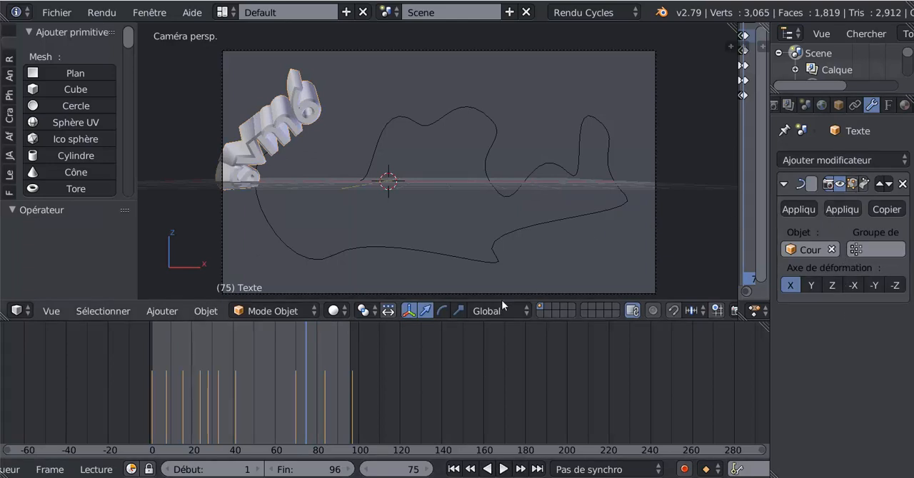
- Replay the animation of the text moving along the curve
click(159, 392)
key(alt+a)
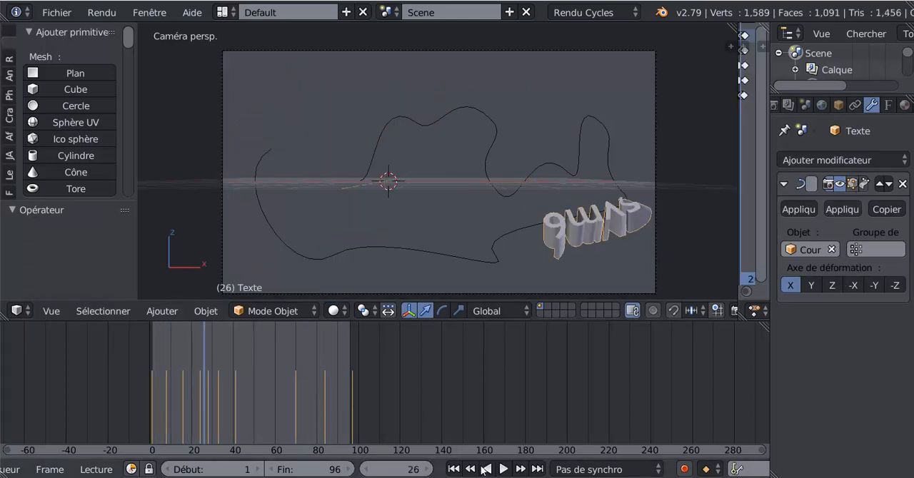
click(504, 469)
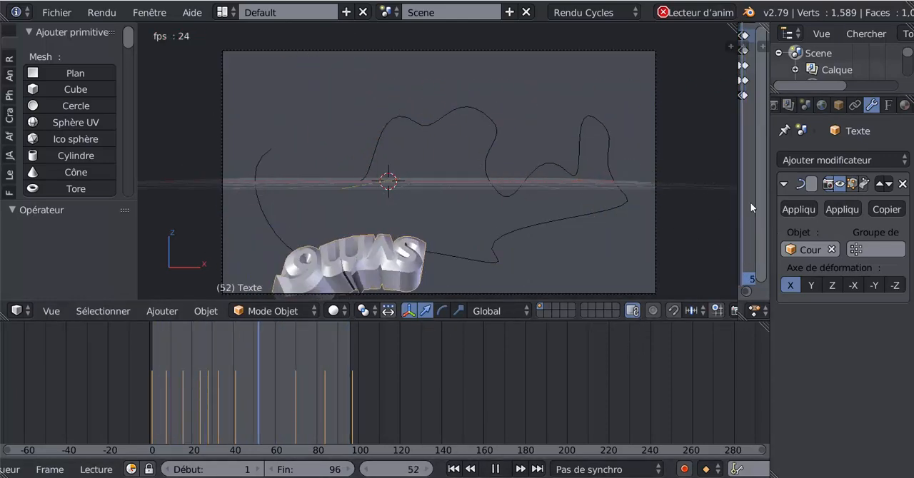
- Widen the properties editor and display the scene's render settings
drag(767, 206, 590, 220)
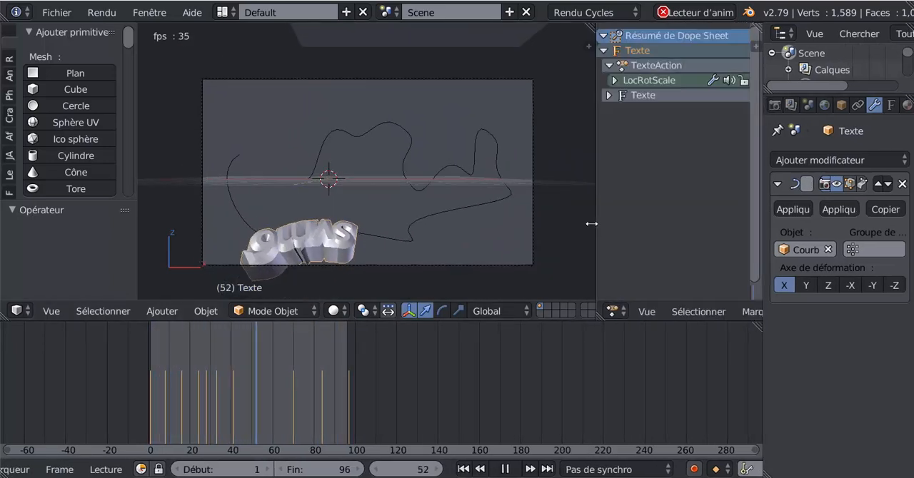
drag(762, 213, 633, 214)
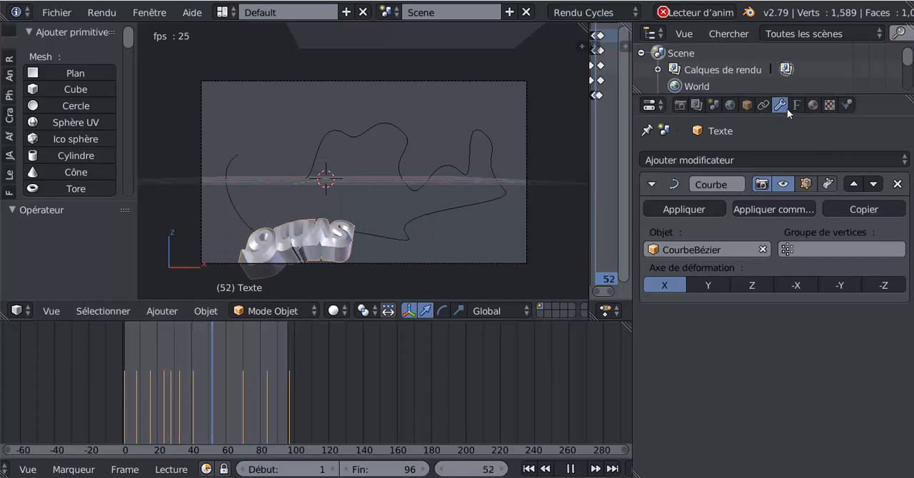
click(682, 105)
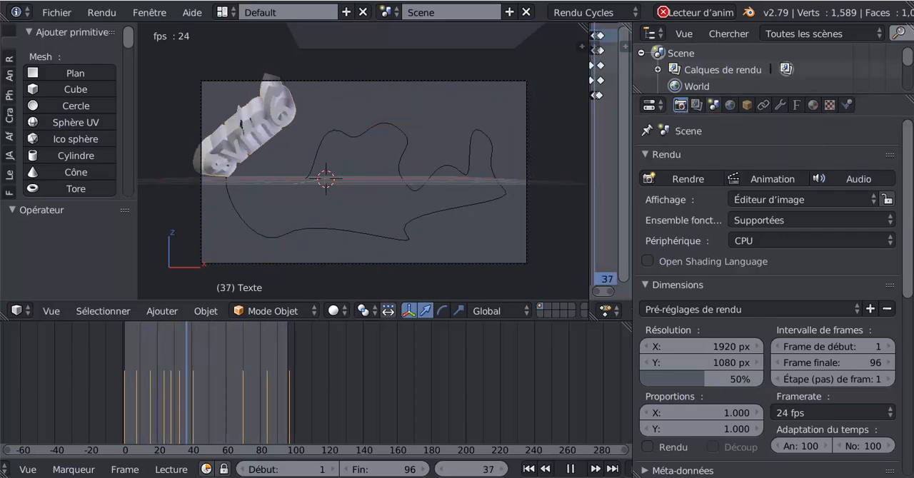
- Choose PNG as the render output file format
drag(908, 286, 908, 287)
scroll(908, 286, down, 5)
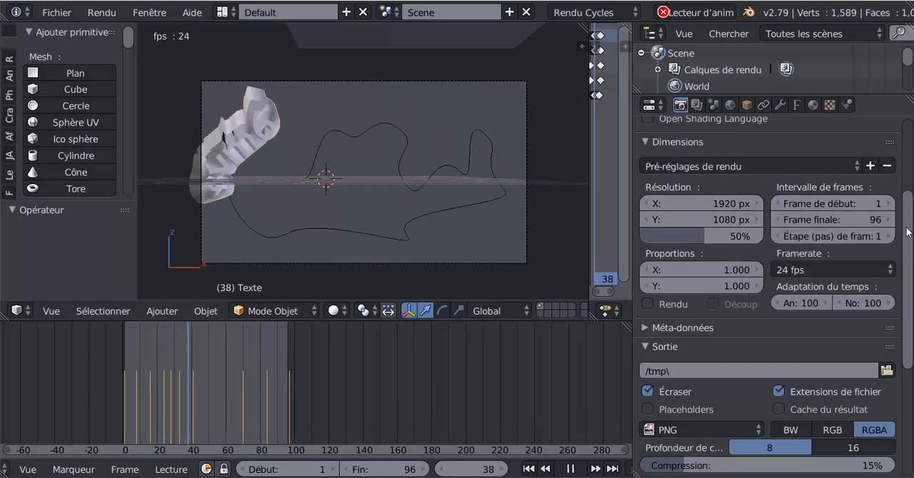
scroll(715, 241, down, 5)
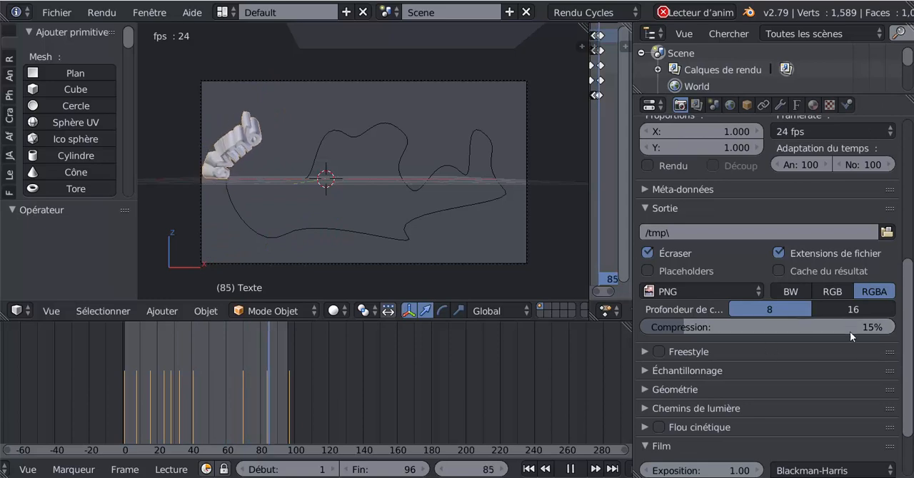
click(686, 291)
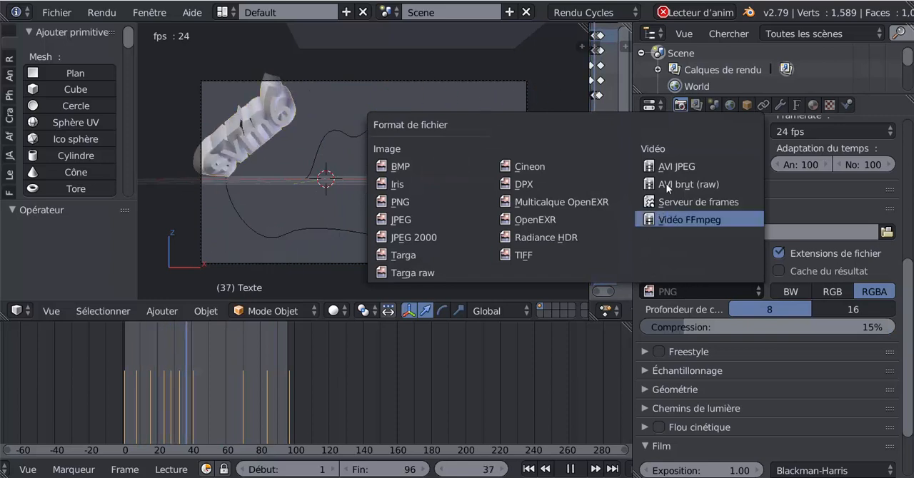
click(399, 201)
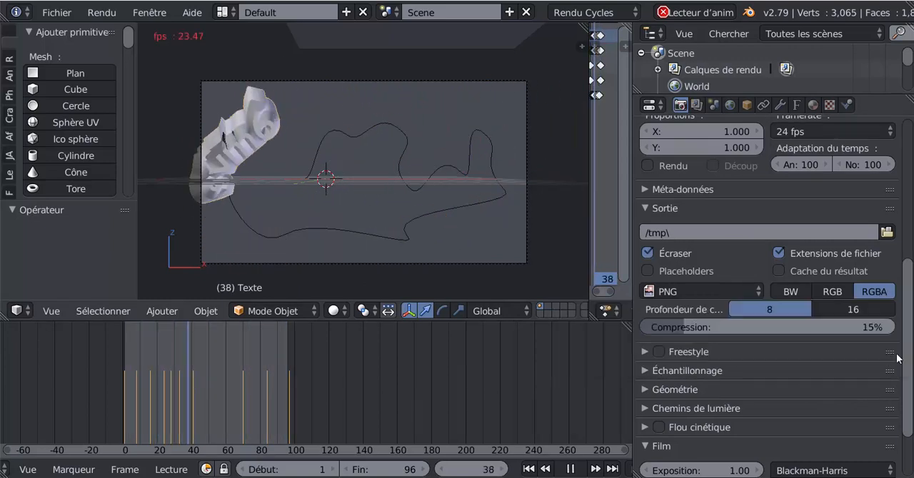
- Enable the transparent background in the render's film settings
scroll(910, 346, down, 2)
scroll(909, 346, down, 1)
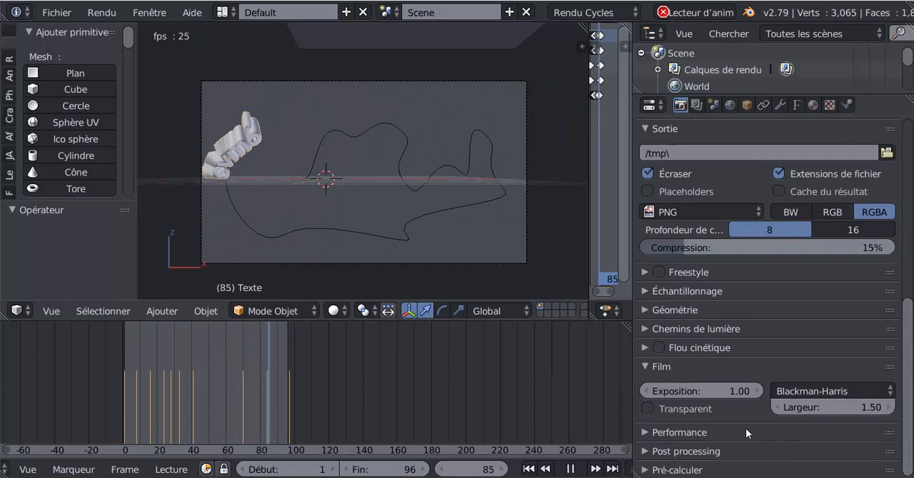
click(648, 409)
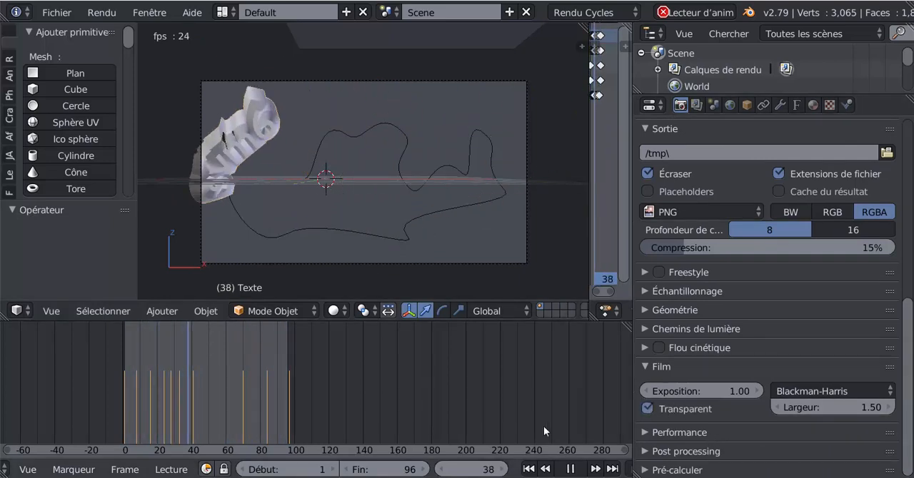
click(643, 367)
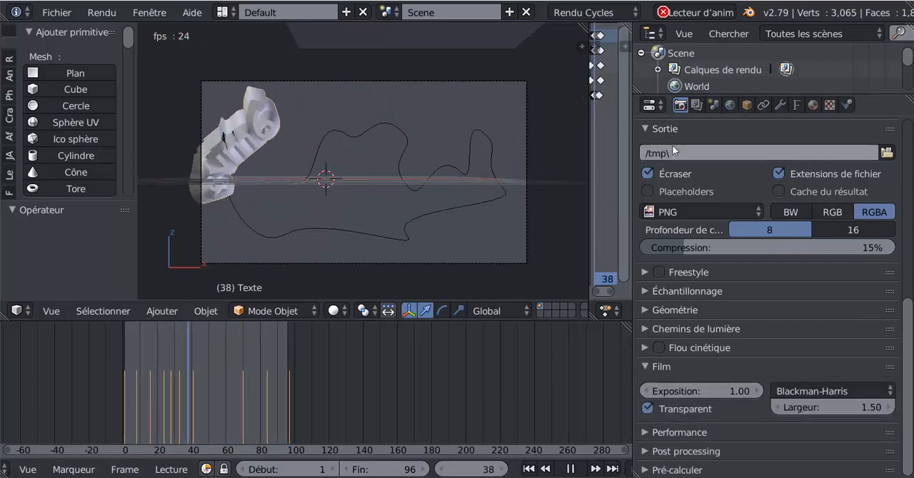
click(645, 126)
click(647, 126)
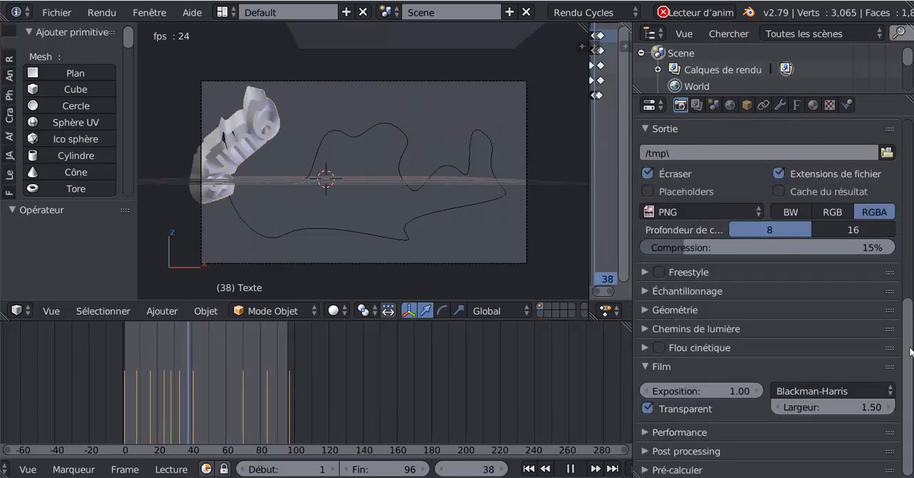
scroll(869, 211, up, 4)
scroll(733, 309, up, 5)
scroll(733, 309, down, 3)
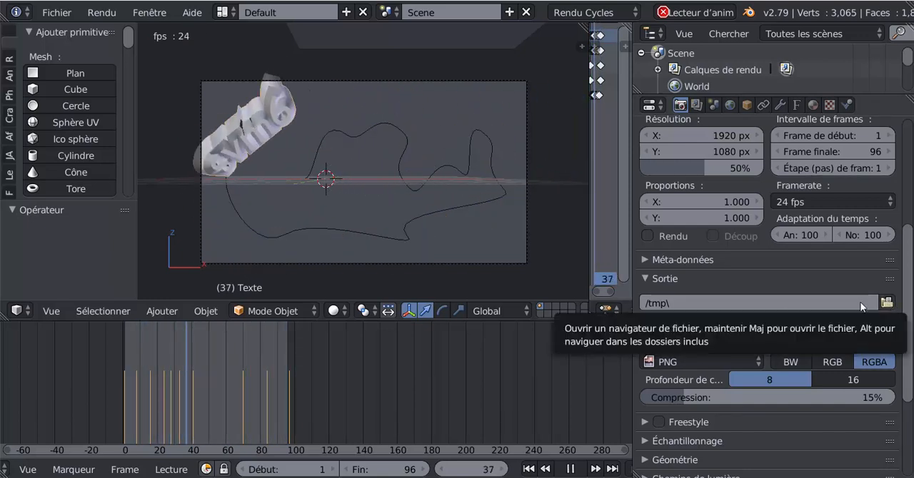
click(888, 303)
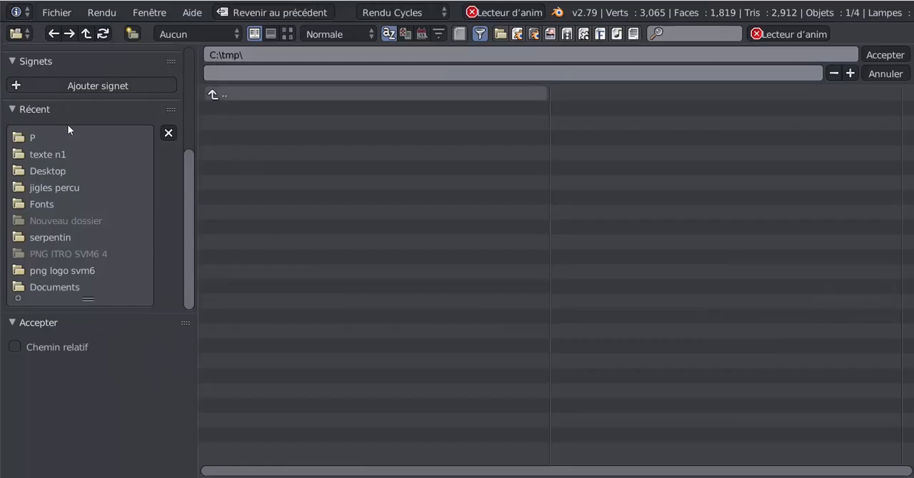
scroll(193, 171, up, 5)
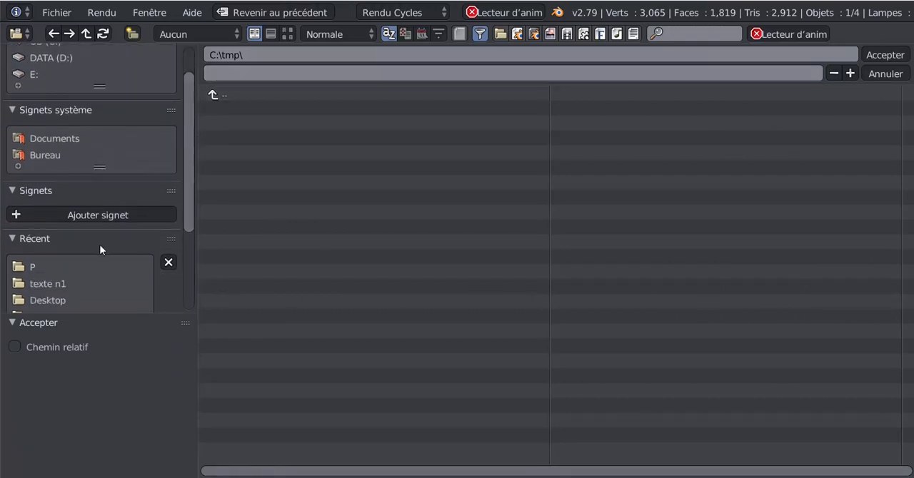
click(45, 156)
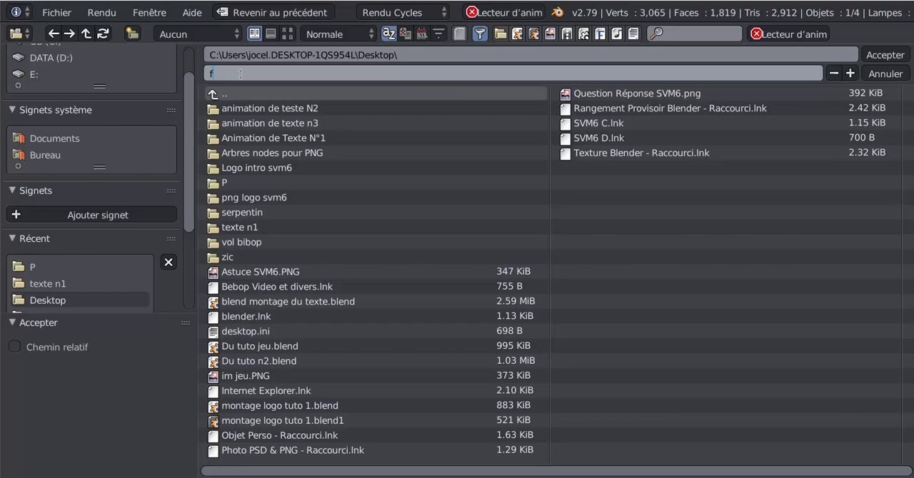
click(891, 74)
click(886, 74)
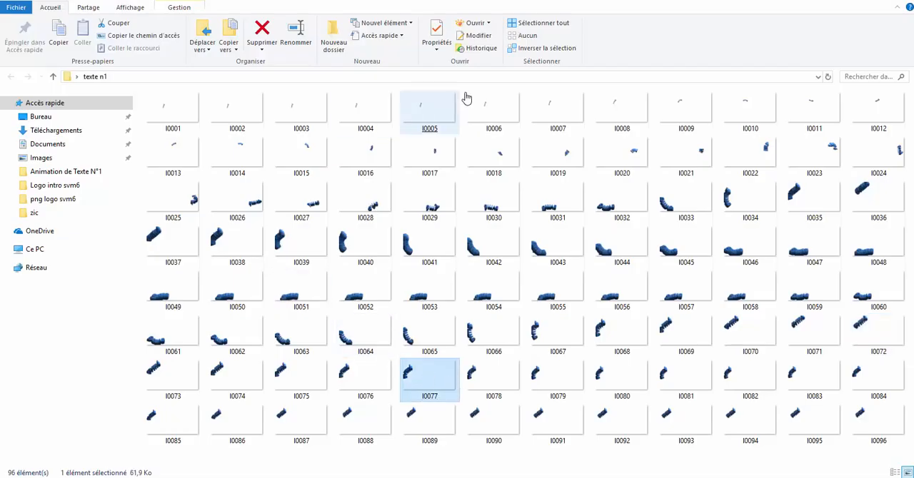
- Open the rendered frame I0044 from the texte n1 folder in the image viewer
click(499, 248)
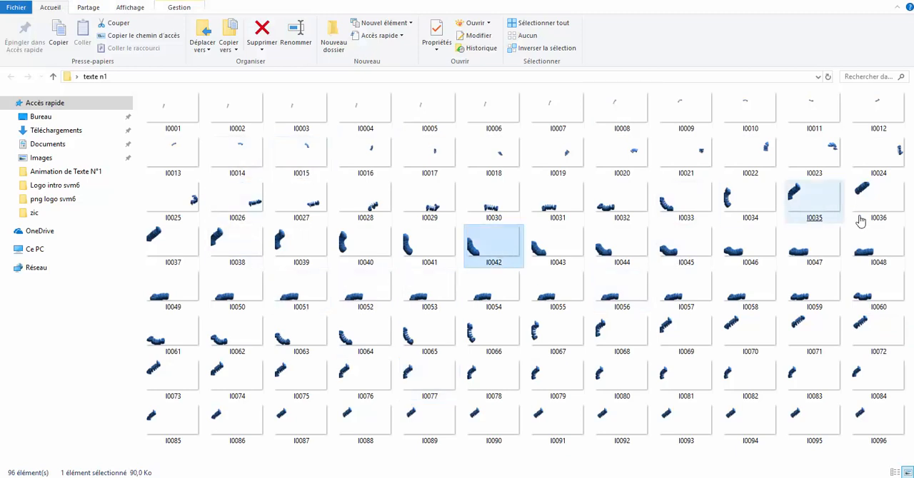
click(877, 199)
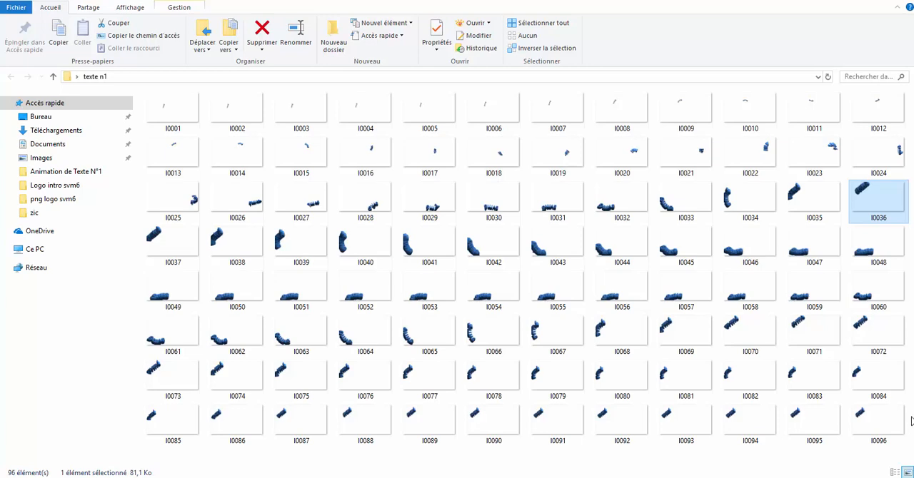
click(606, 241)
double_click(605, 242)
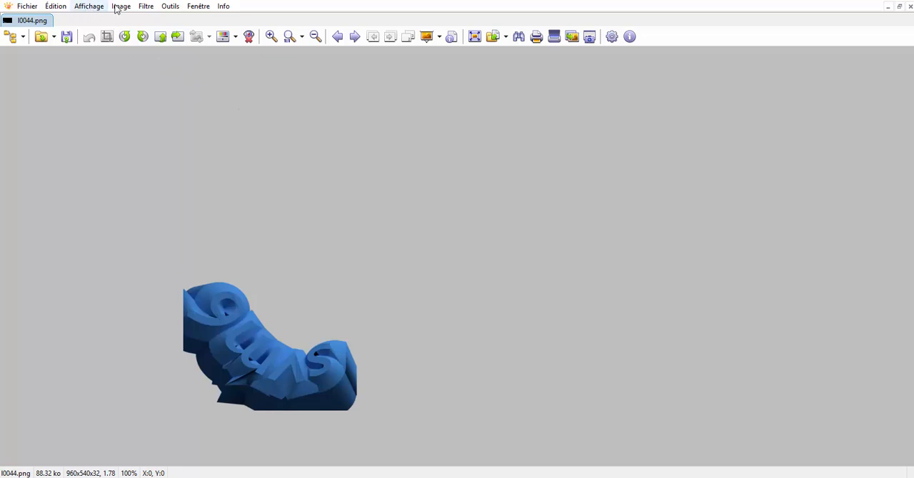
- Set the image viewer's background colour to red to check the frame's transparency
click(169, 7)
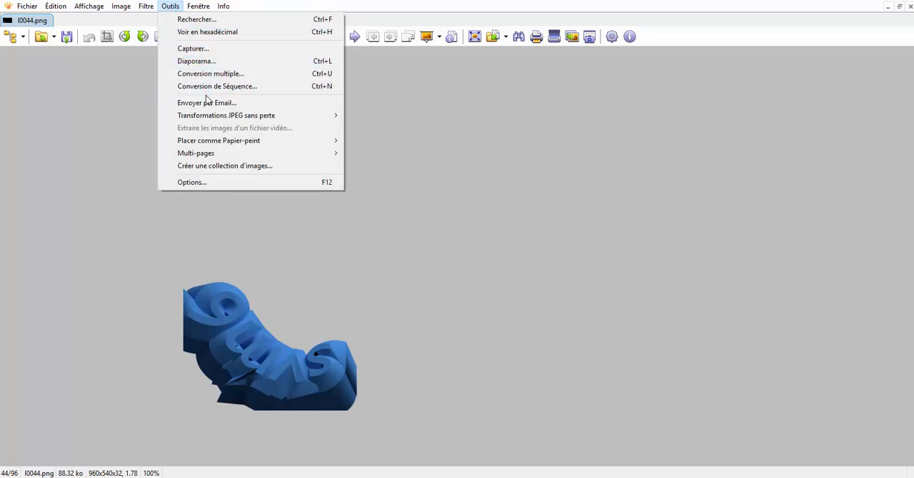
mouse_move(209, 119)
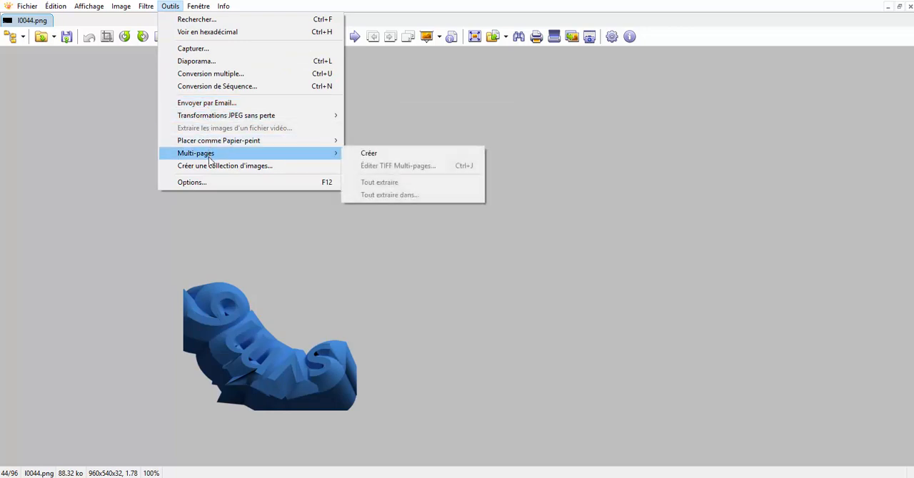
click(193, 183)
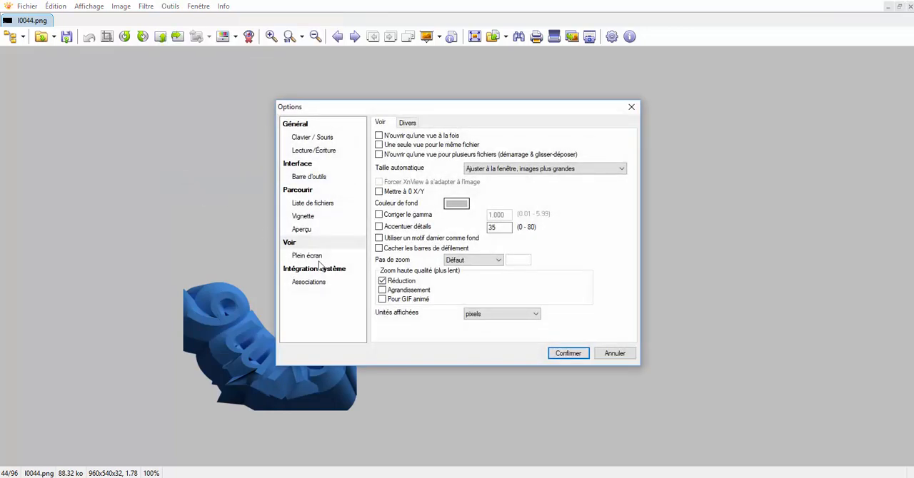
click(458, 205)
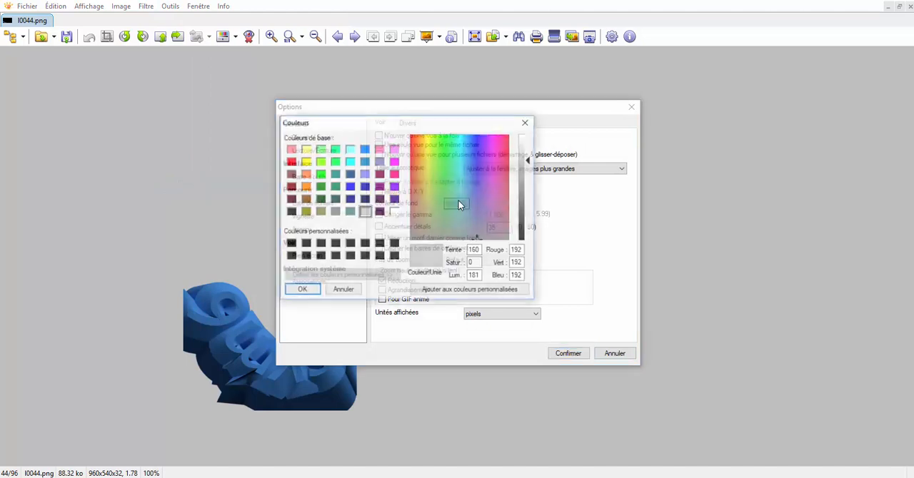
click(415, 149)
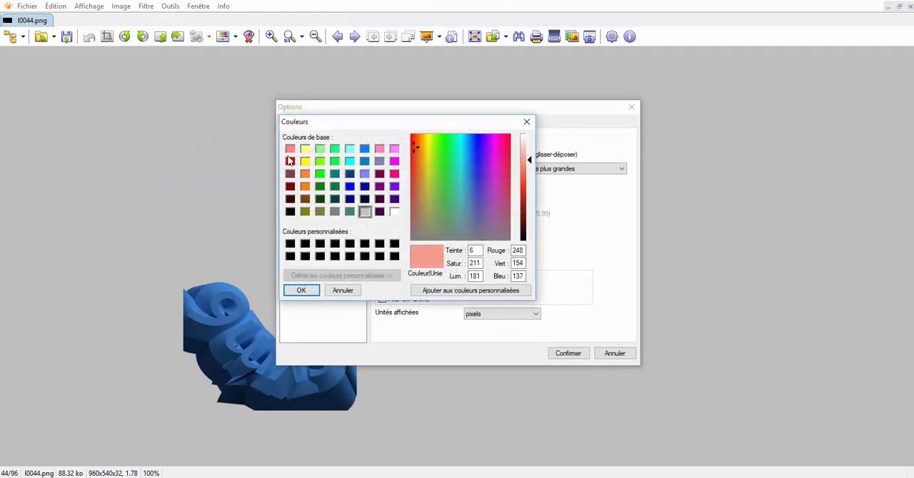
click(301, 293)
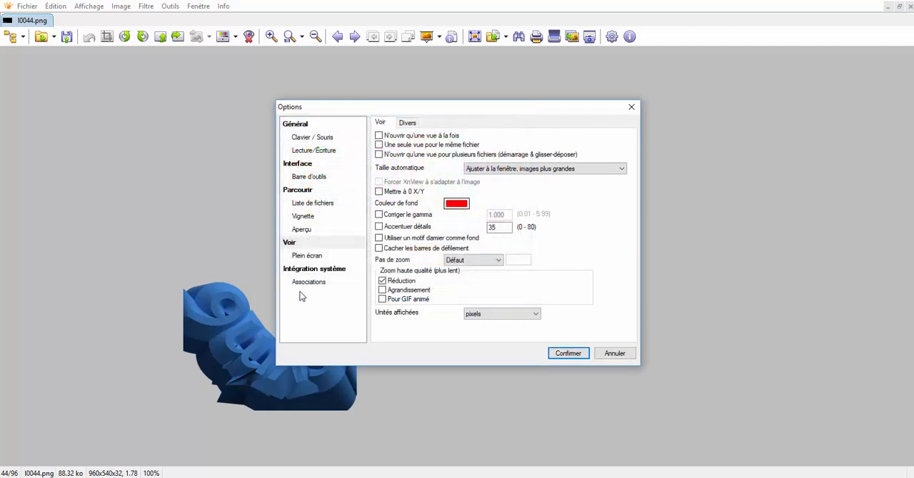
click(455, 204)
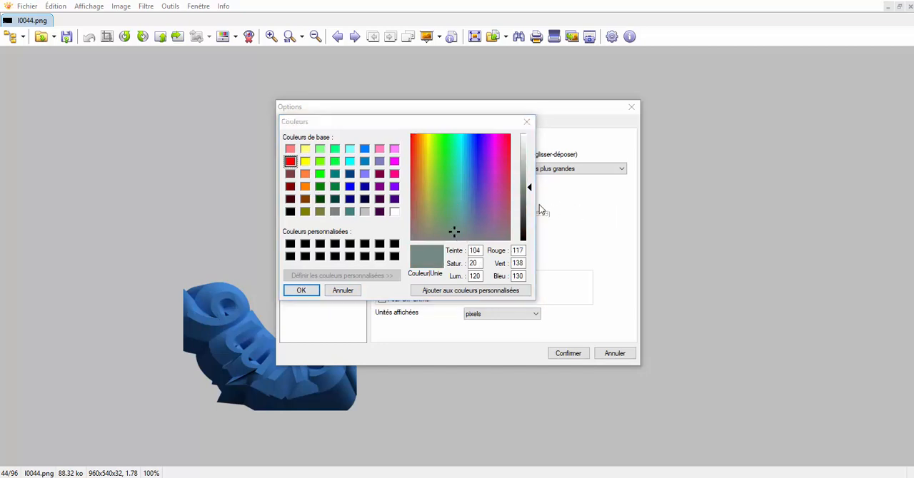
click(527, 123)
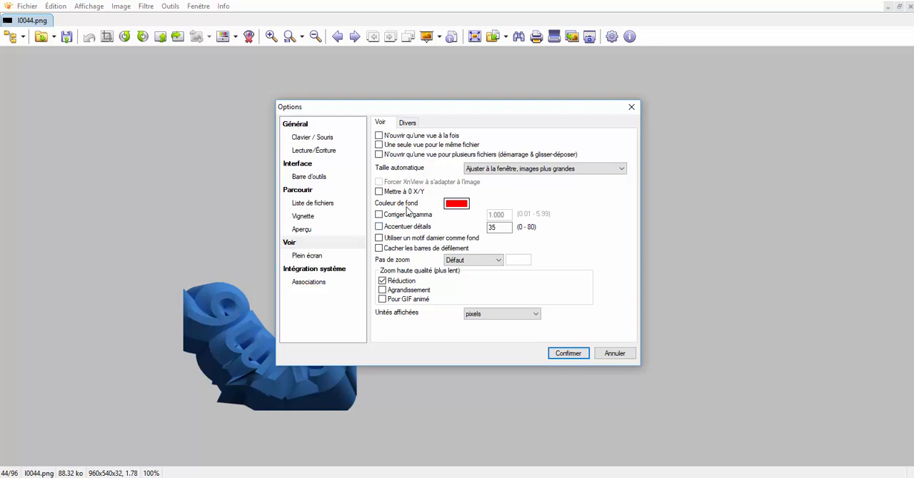
click(569, 354)
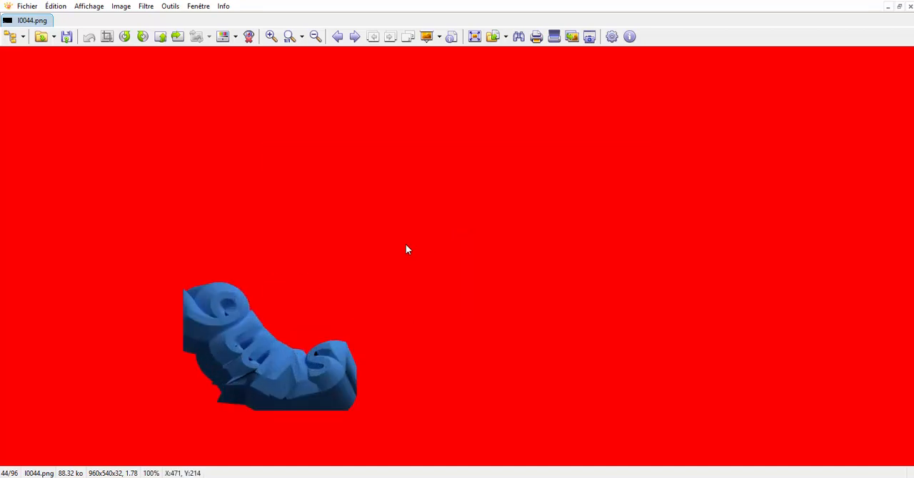
scroll(314, 316, down, 2)
scroll(312, 316, up, 1)
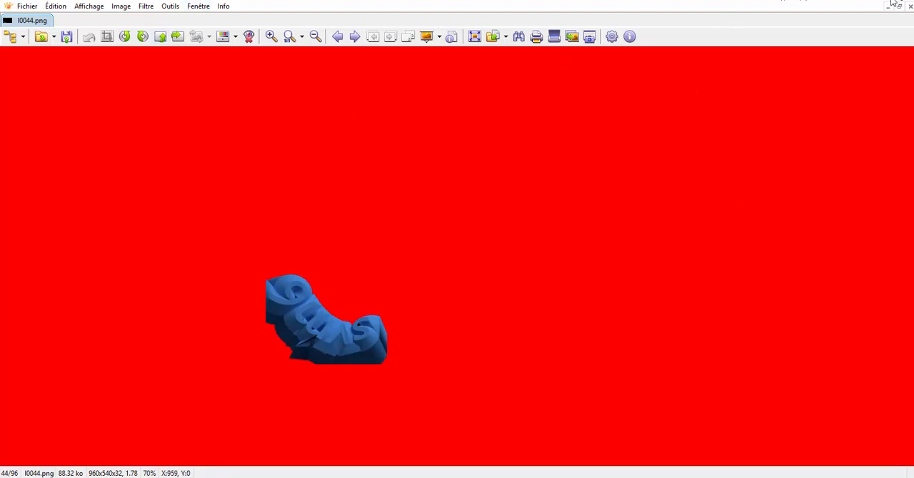
- Switch to Blender and open the list of screen layouts in the empty scene
mouse_move(729, 477)
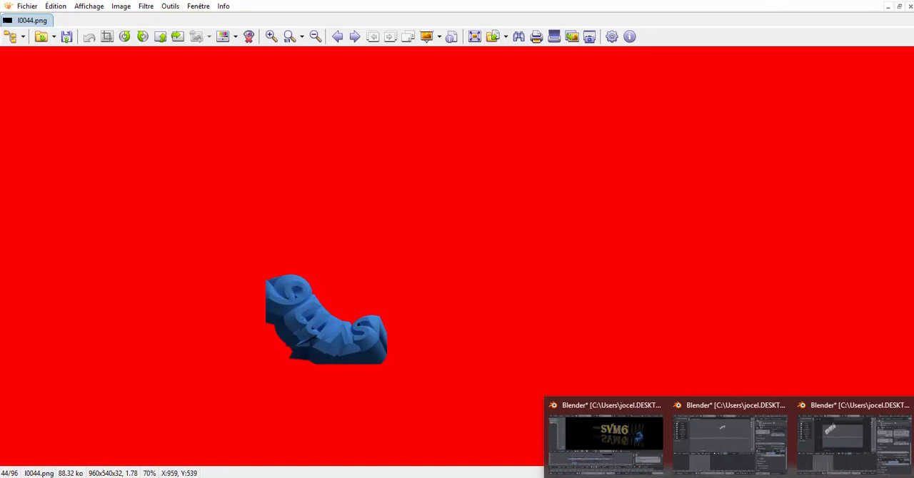
mouse_move(739, 450)
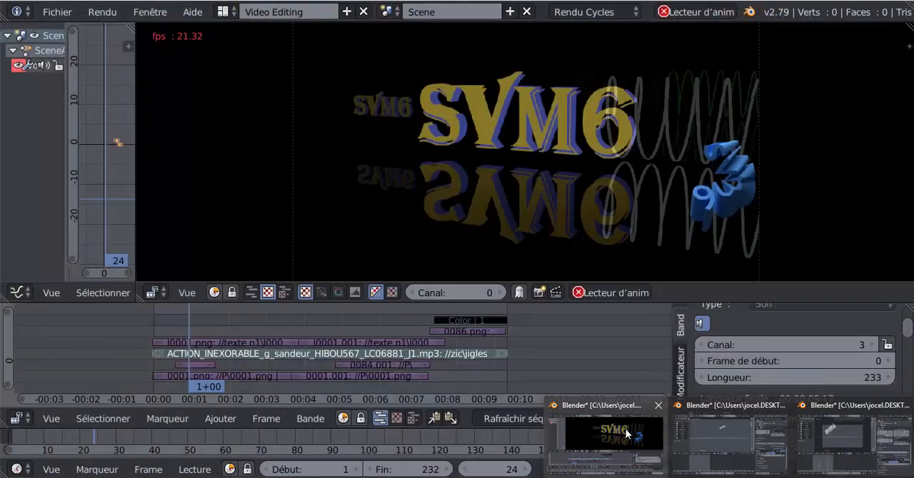
click(620, 436)
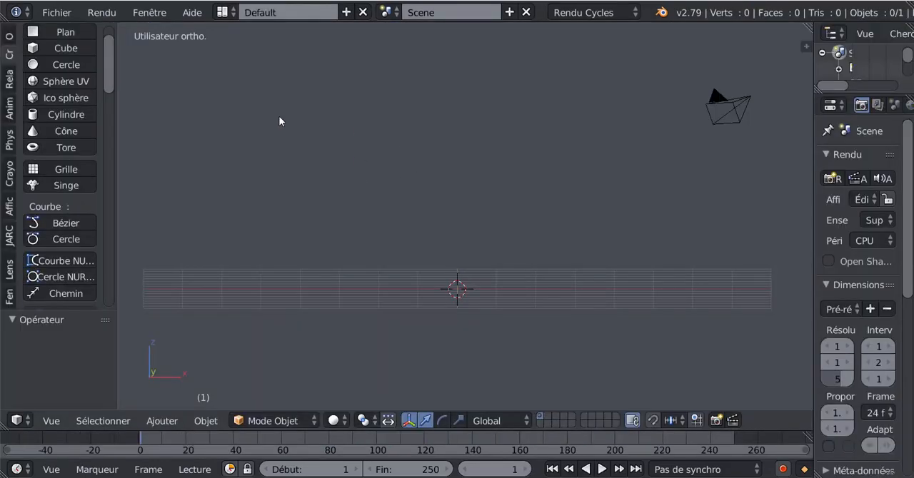
click(223, 12)
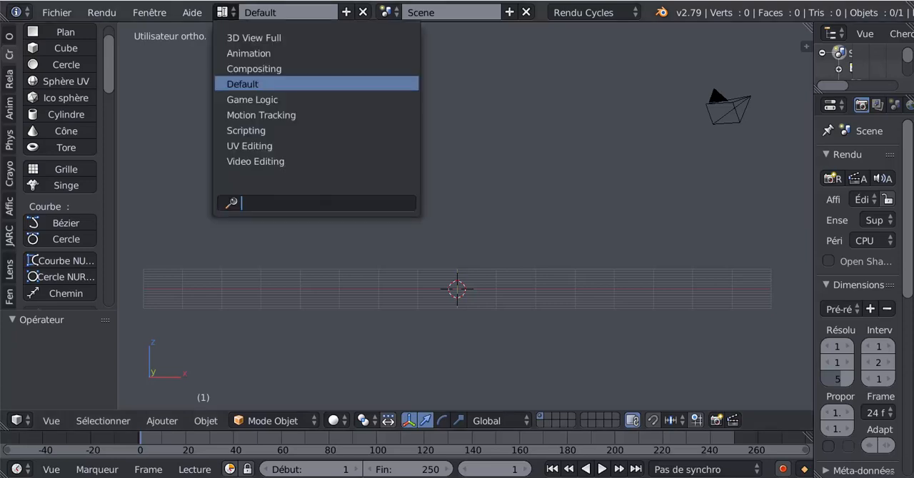
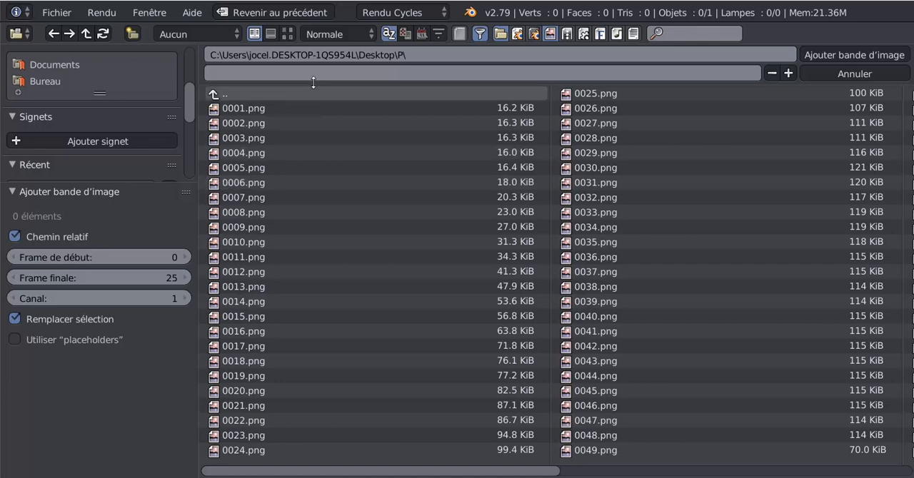
- Show the files as thumbnails and add all PNG frames from the Desktop folder P as one image strip
click(286, 33)
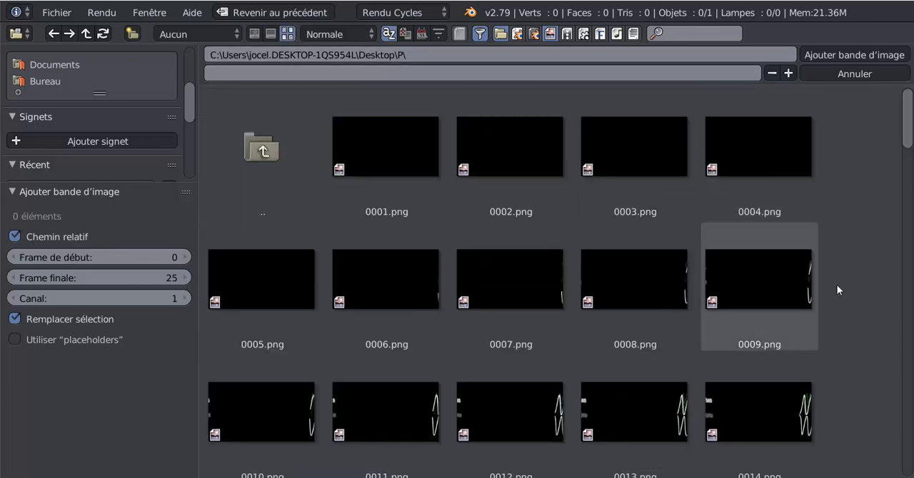
scroll(849, 286, down, 5)
scroll(848, 281, up, 5)
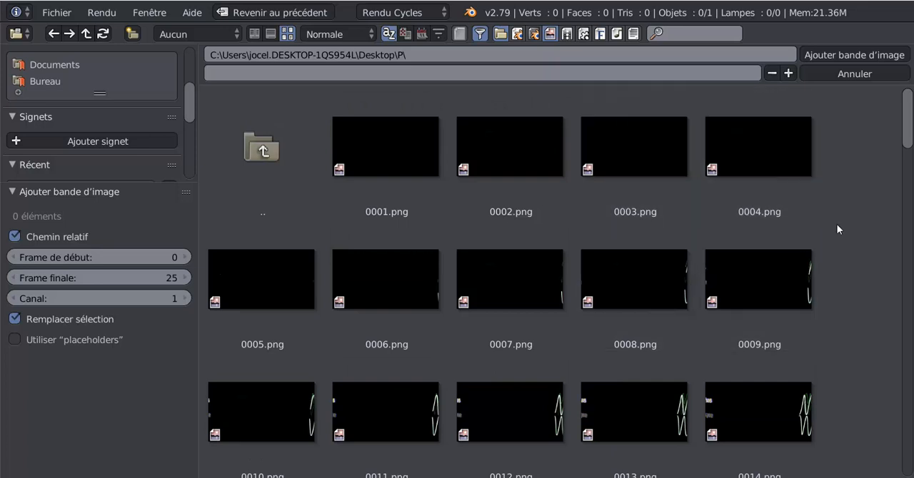
key(a)
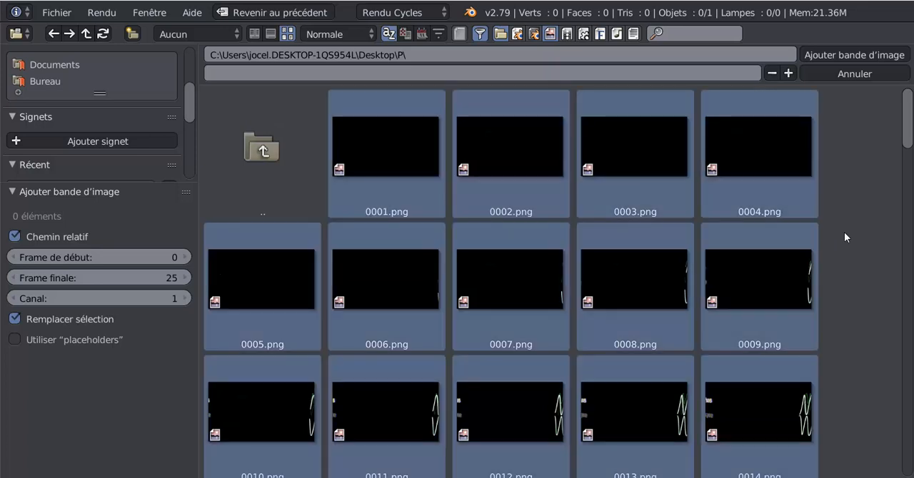
click(850, 55)
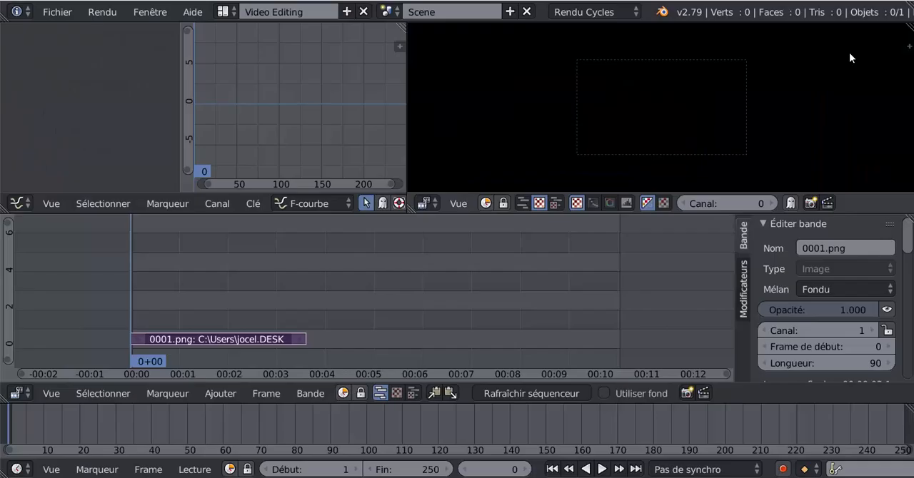
- Play and scrub through the image strip to review the text animation in the preview
key(alt+a)
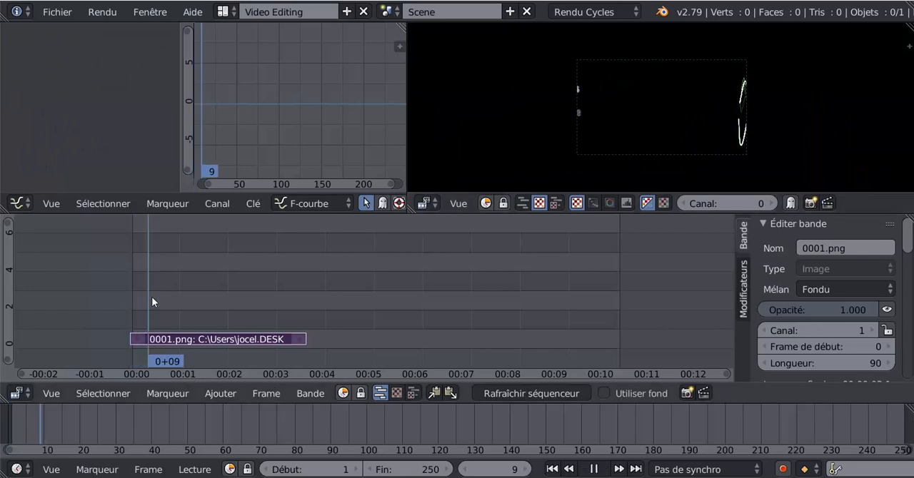
drag(212, 292, 304, 278)
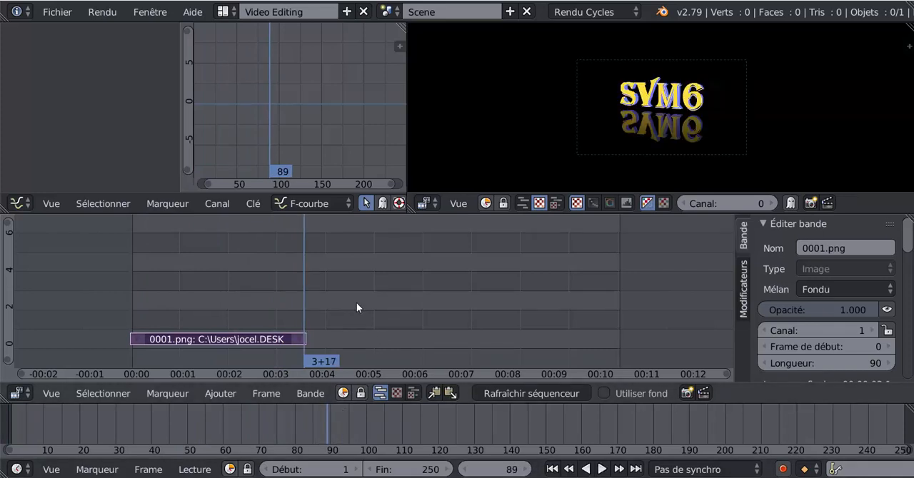
drag(297, 279, 184, 297)
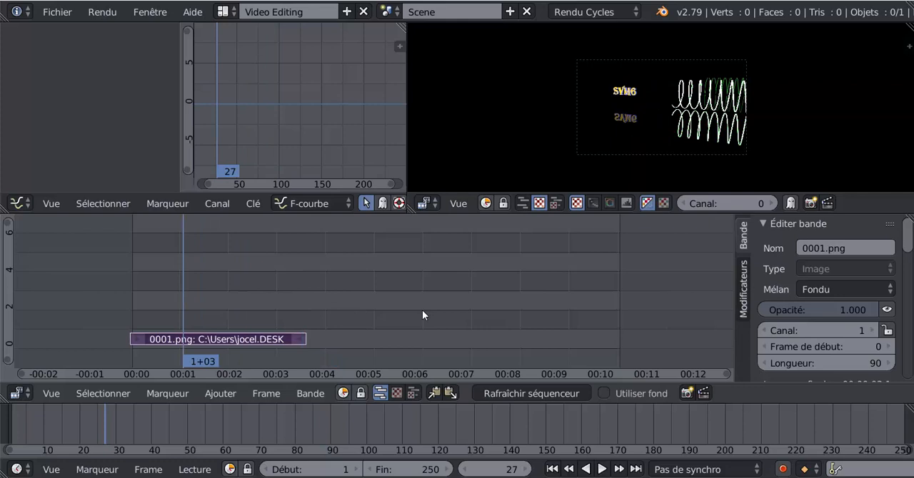
scroll(422, 314, up, 3)
scroll(422, 314, down, 3)
drag(180, 275, 206, 293)
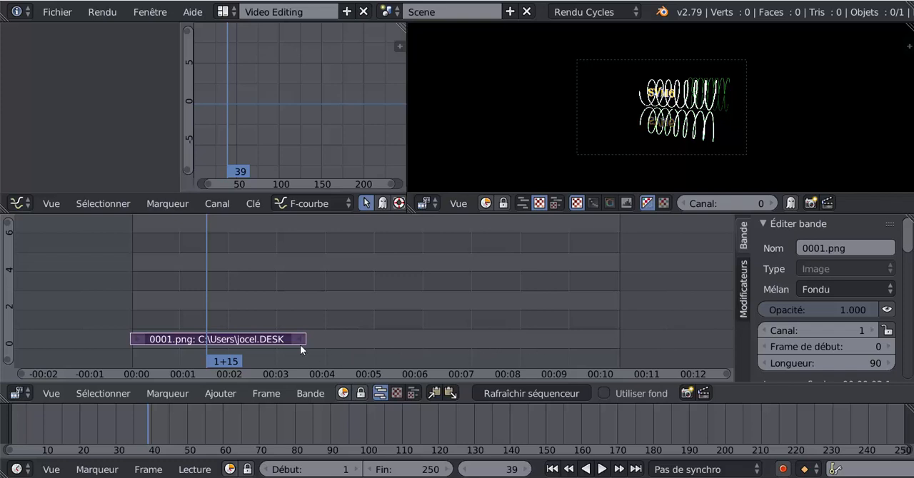
- Duplicate the image strip, place the copy directly after the original on channel 1, and preview the copy
key(shift+d)
click(369, 324)
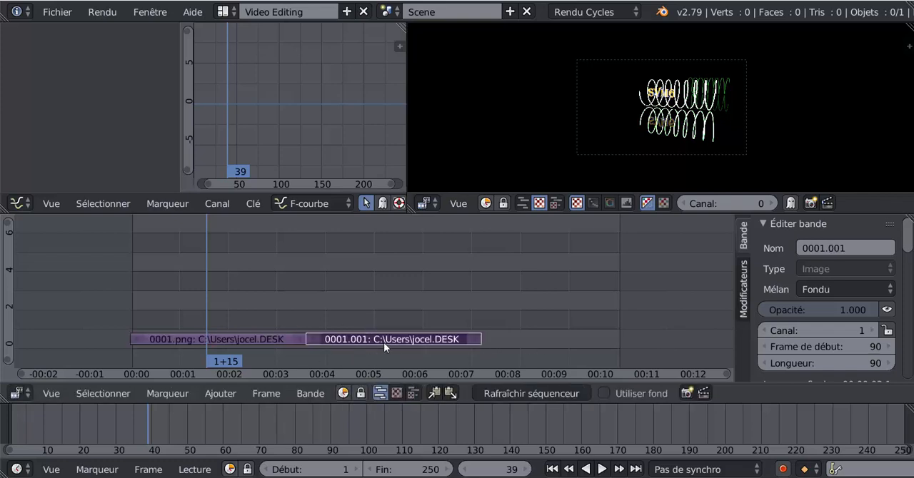
drag(208, 281, 347, 289)
key(alt+a)
key(alt+a)
scroll(628, 145, up, 5)
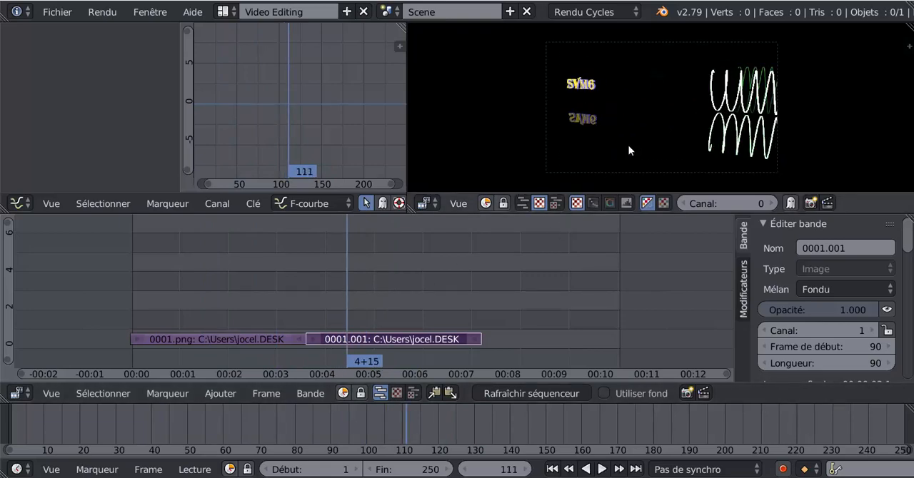
key(alt+a)
drag(338, 319, 363, 299)
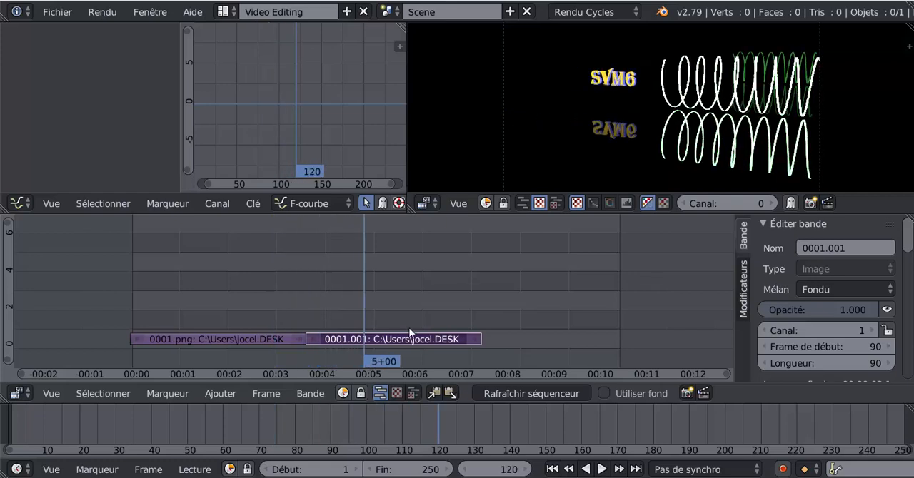
- Widen the strip properties area and enable the Inverser video filter on the duplicated strip
drag(736, 345, 696, 349)
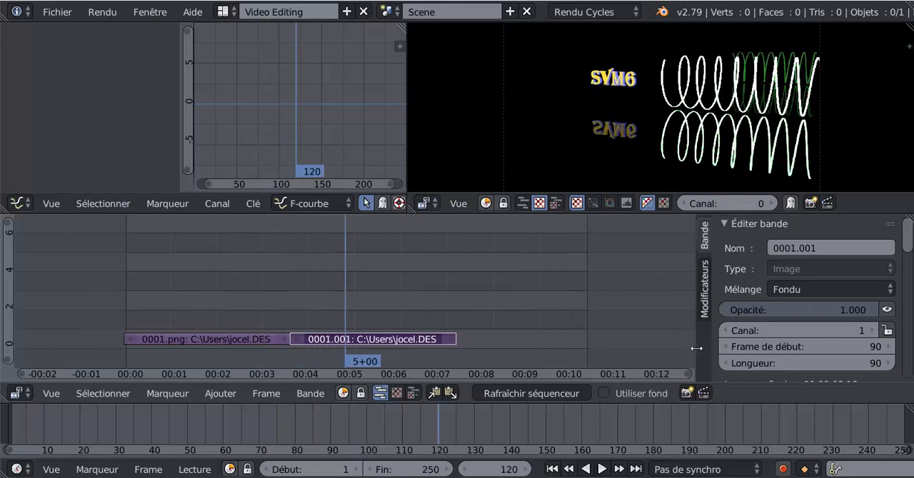
drag(910, 247, 905, 313)
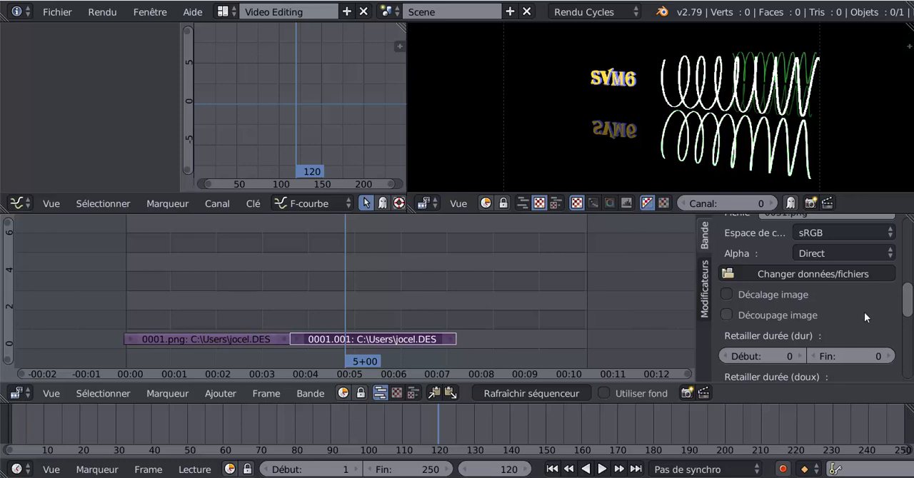
drag(910, 305, 908, 343)
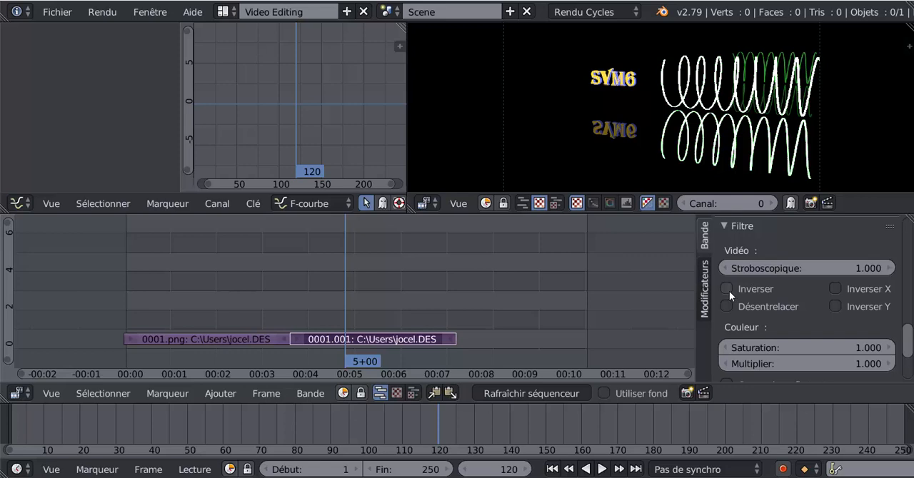
click(706, 236)
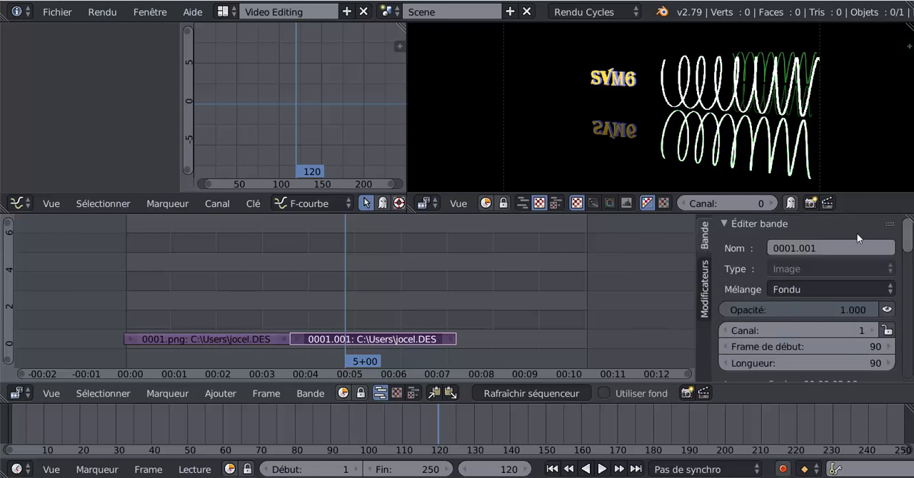
drag(911, 238, 909, 324)
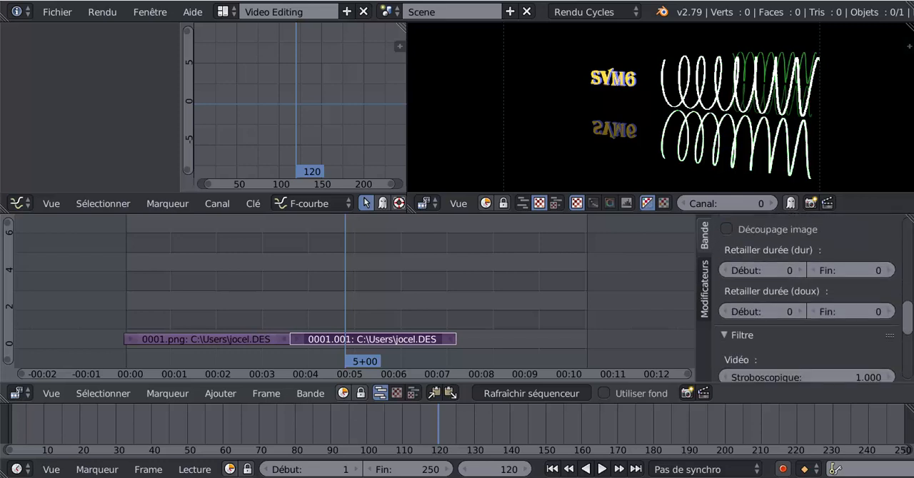
scroll(807, 300, down, 4)
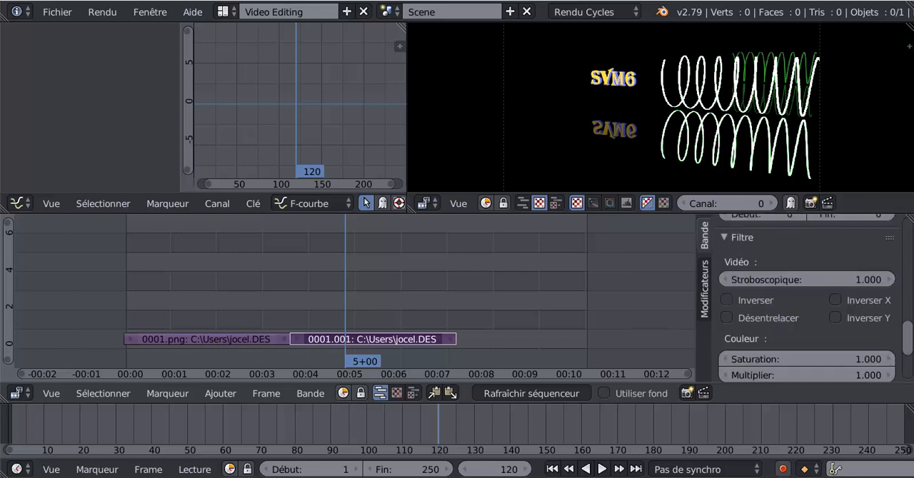
click(727, 301)
- Play and scrub across both strips to check the forward and reversed motion
drag(348, 277, 270, 287)
key(alt+a)
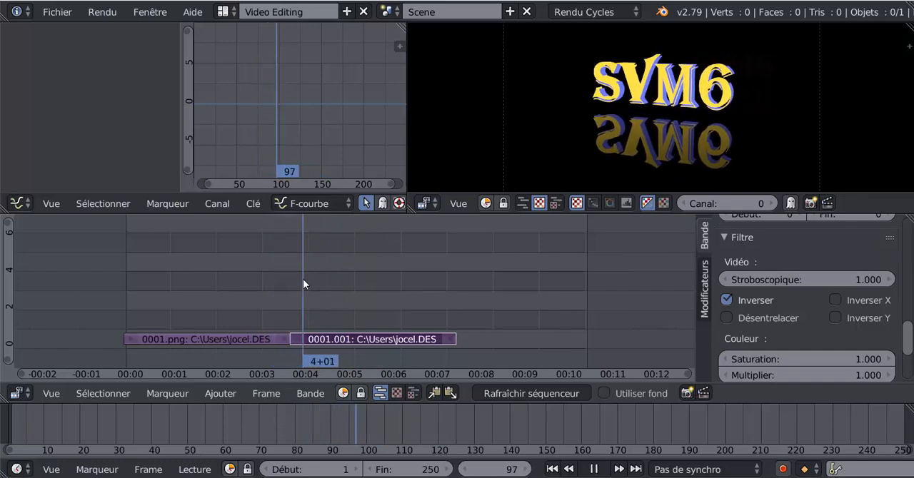
drag(325, 279, 500, 262)
click(202, 272)
drag(200, 267, 237, 262)
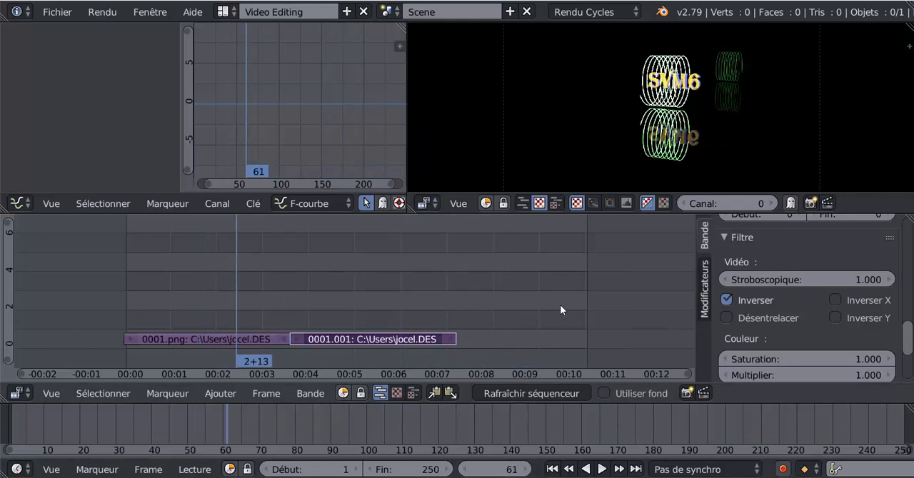
- Move the playhead to the end of the second strip and set the animation's end frame to 180
drag(230, 275, 457, 259)
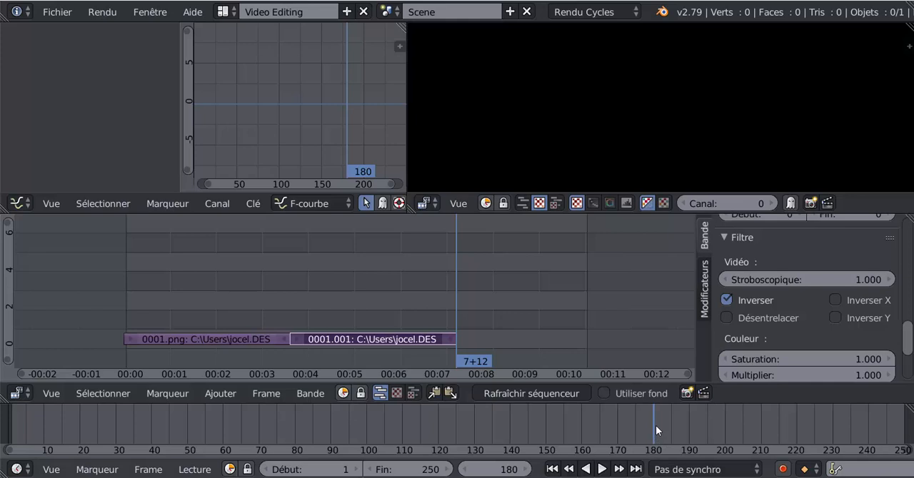
click(418, 471)
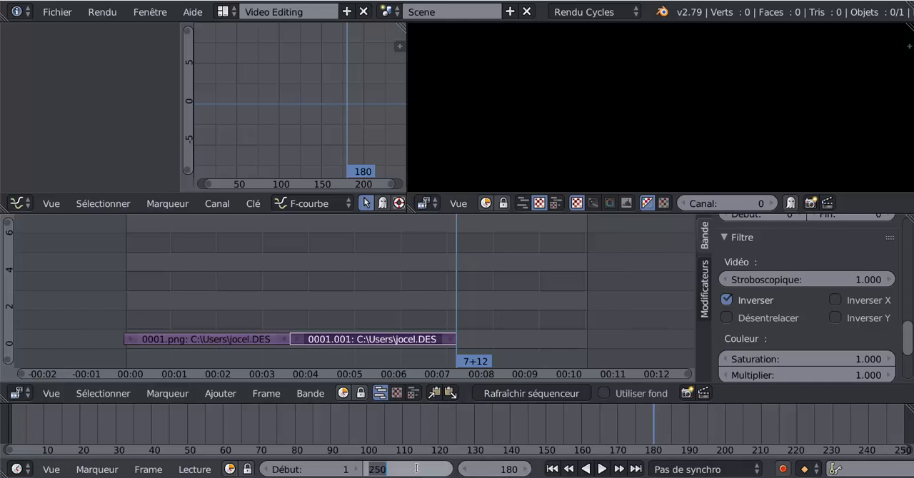
text(180)
key(Return)
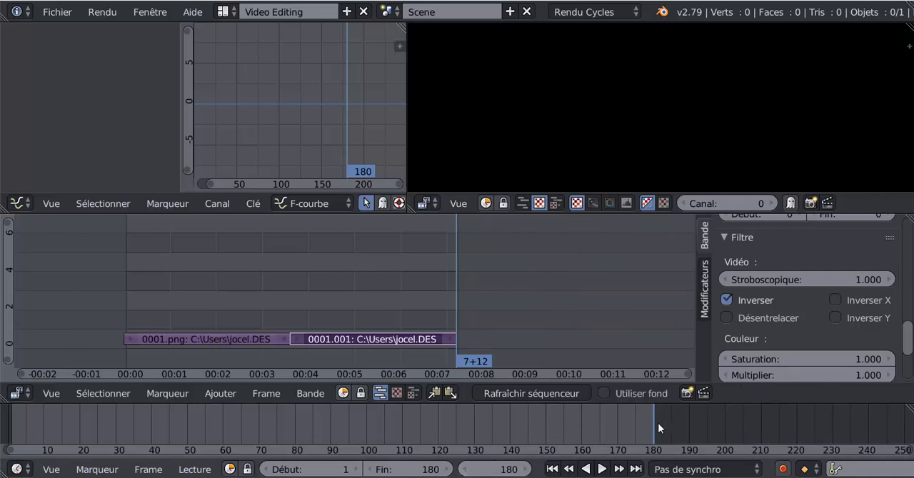
scroll(623, 422, down, 3)
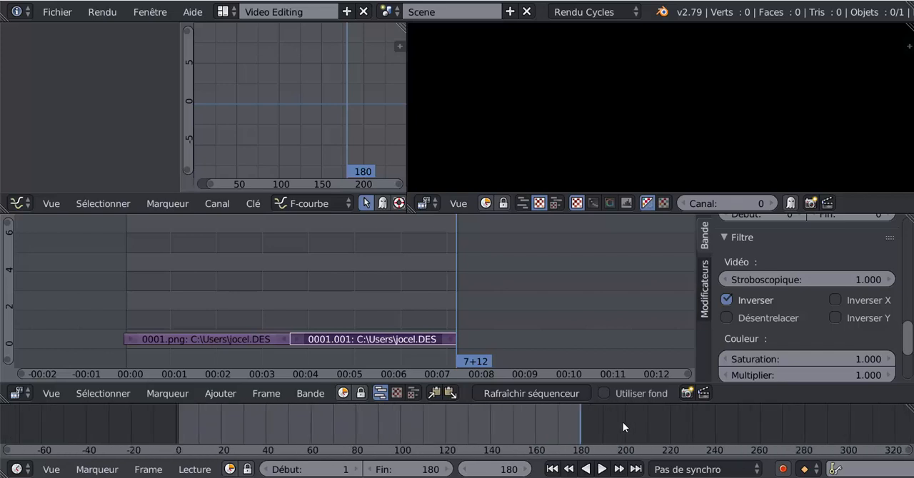
scroll(623, 422, up, 2)
scroll(556, 412, down, 3)
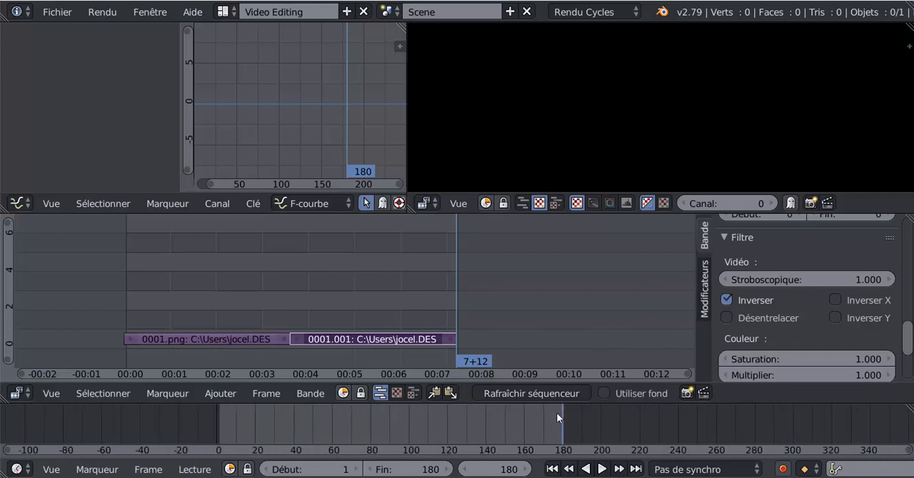
- Play the whole animation in an enlarged preview area, stop it and return the playhead to frame 0
click(602, 470)
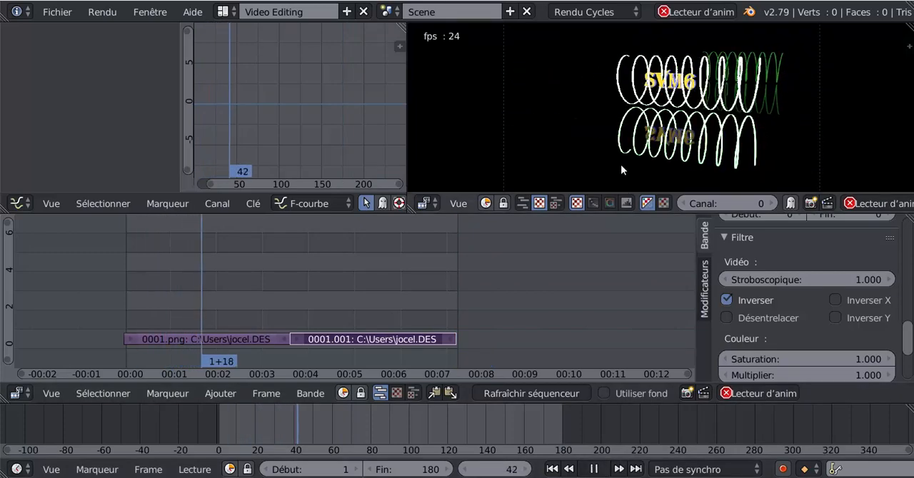
drag(625, 194, 625, 285)
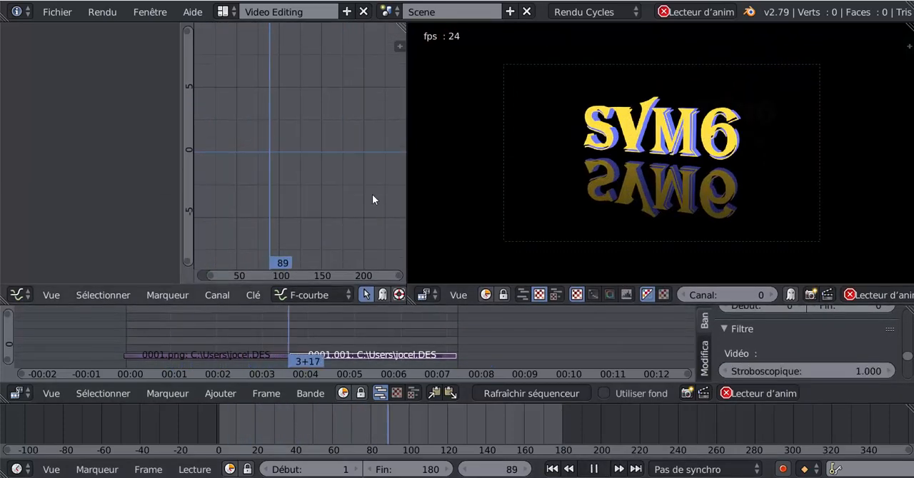
drag(406, 184, 172, 198)
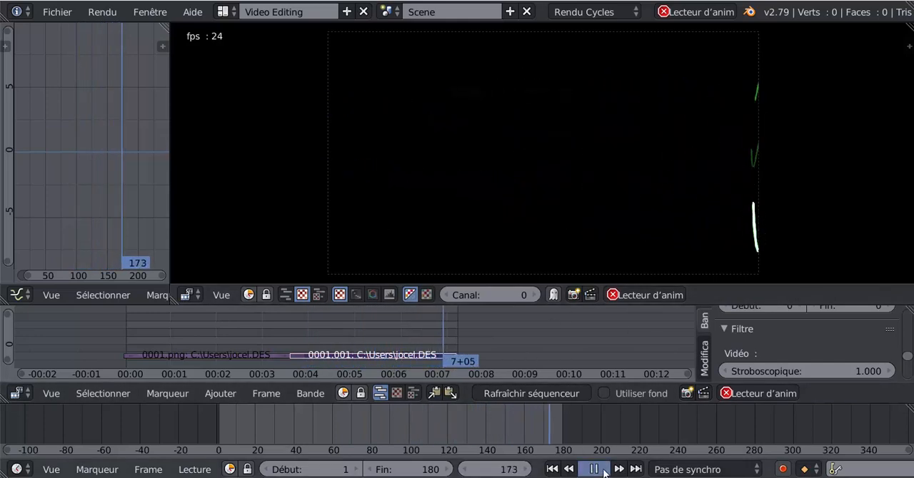
drag(437, 331, 96, 341)
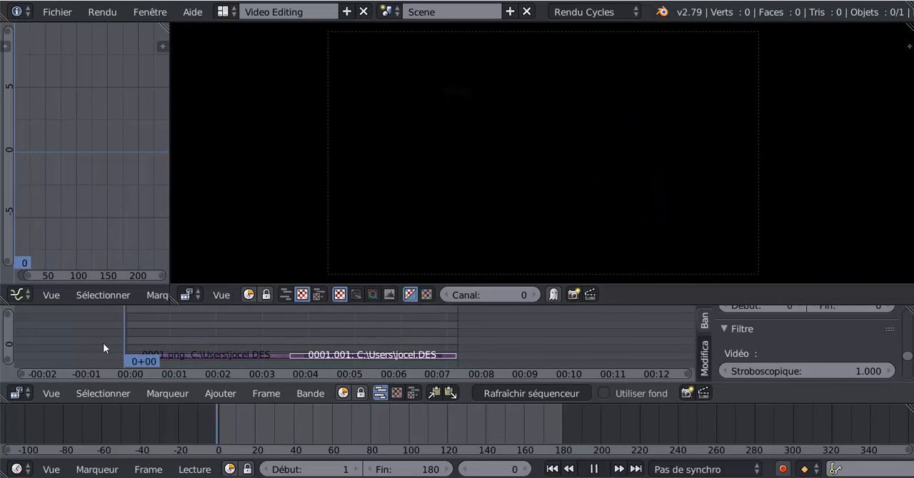
key(Escape)
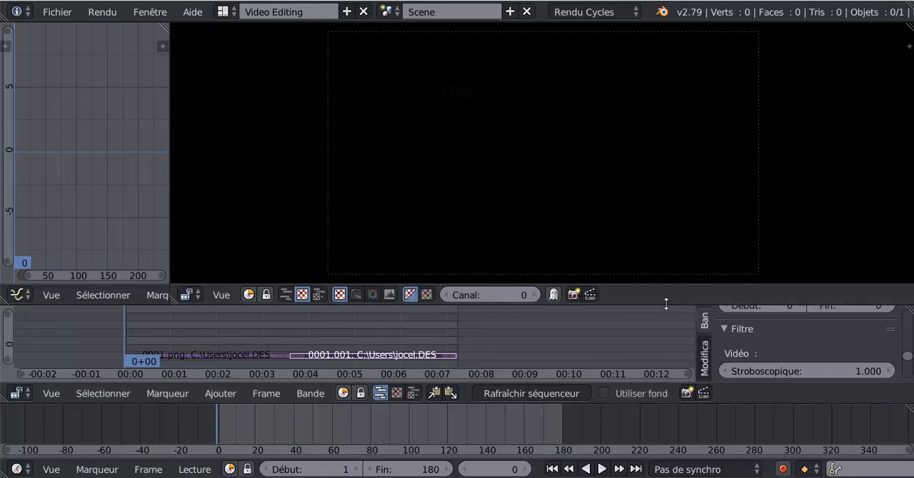
- Enlarge the sequencer area, scrub through the strips and bring the playhead back to frame 0
drag(667, 305, 679, 148)
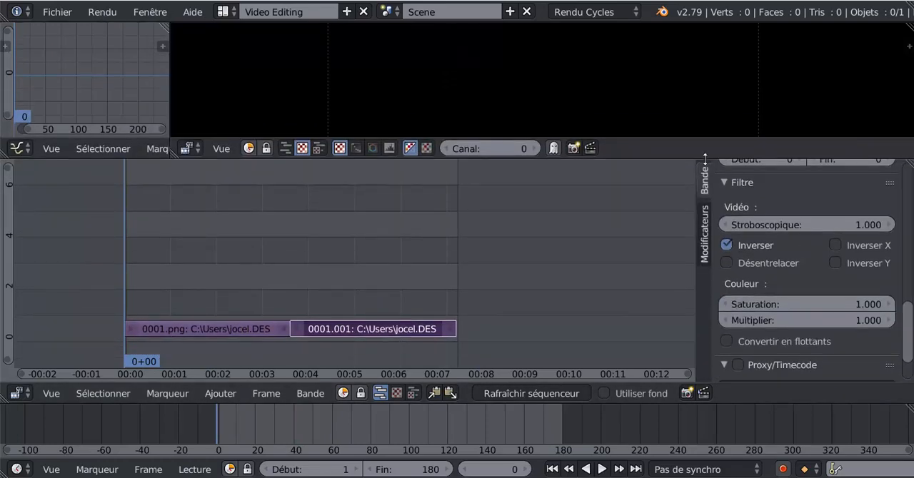
key(alt+a)
drag(219, 260, 217, 240)
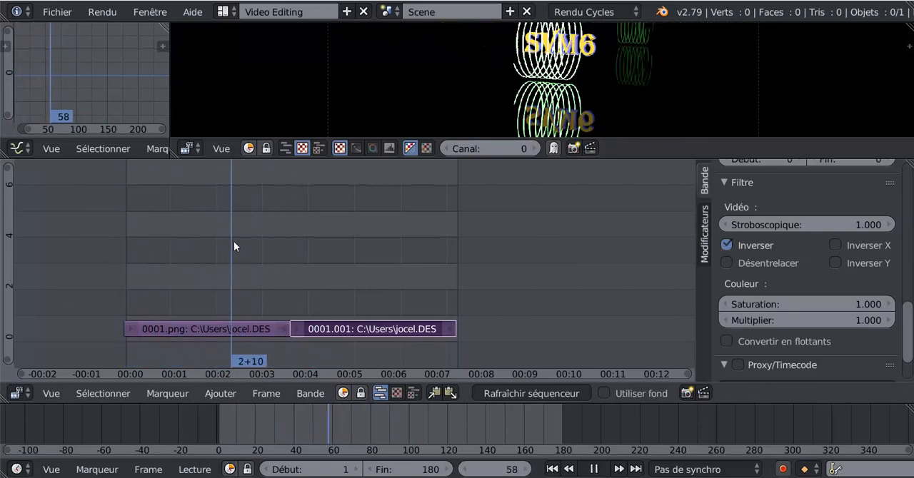
key(Escape)
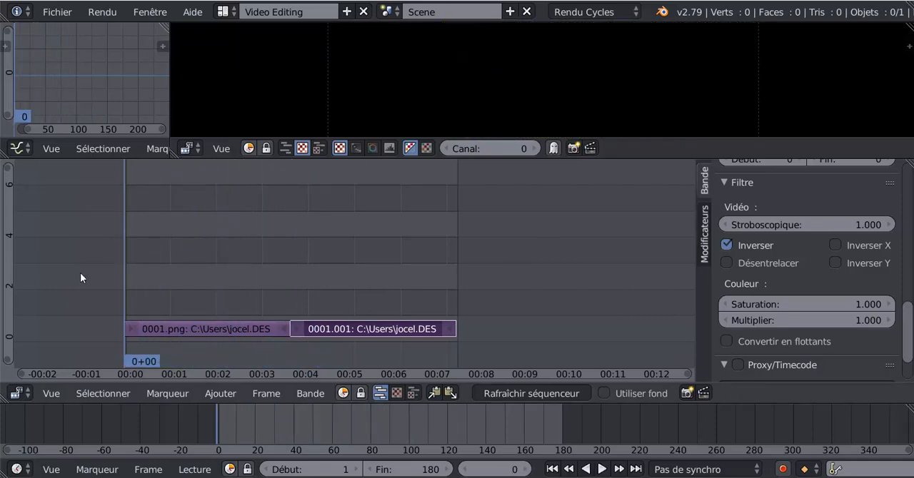
- Start adding an image strip and browse to the texte n1 folder on the desktop
click(212, 395)
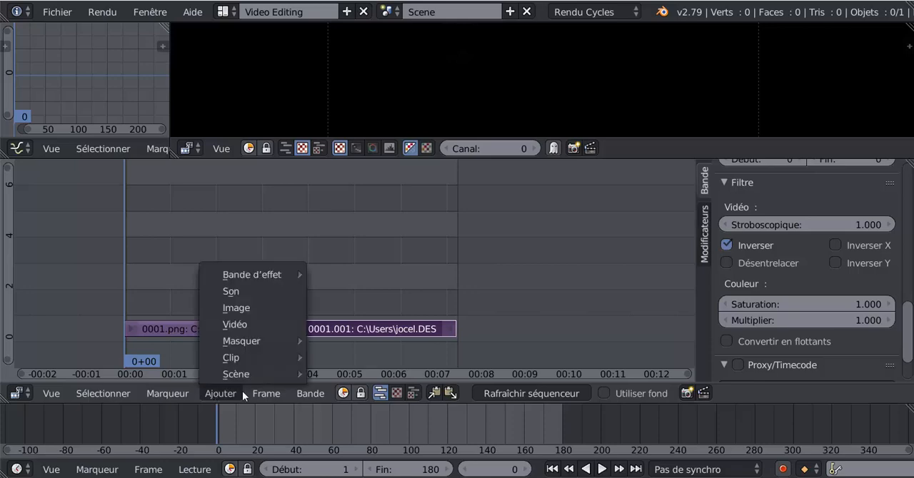
click(235, 308)
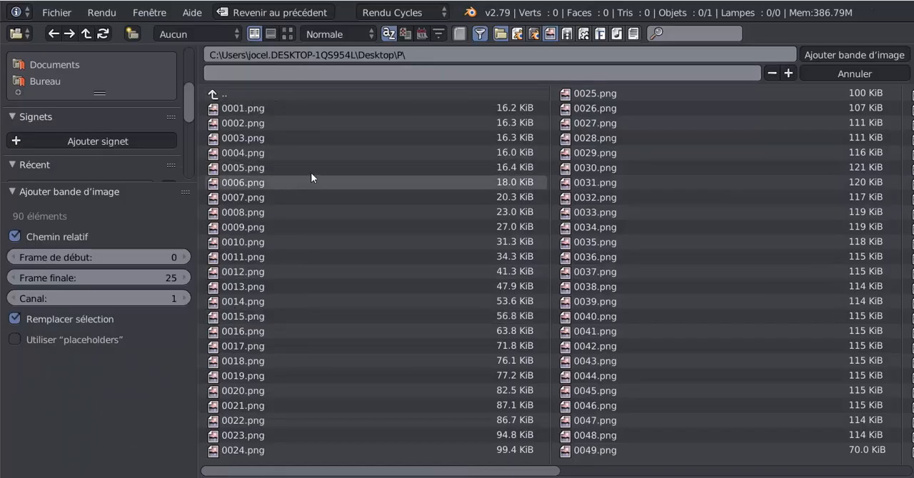
drag(190, 104, 194, 52)
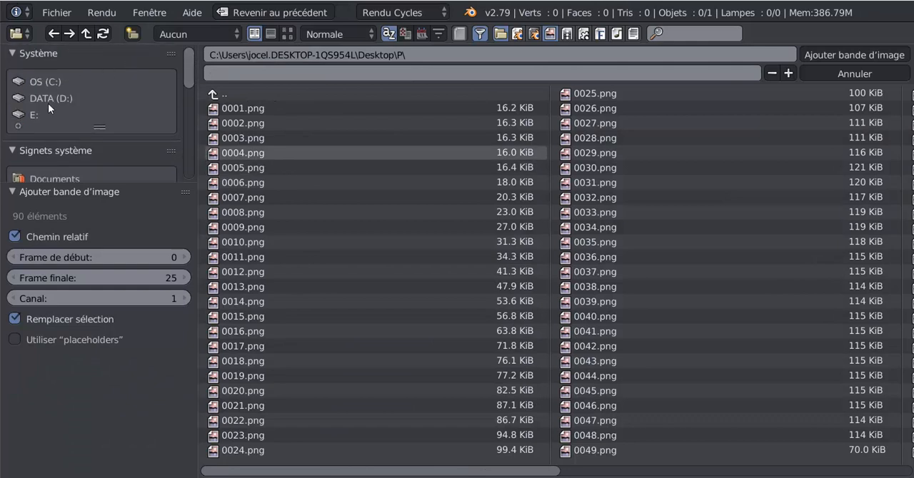
scroll(44, 167, down, 3)
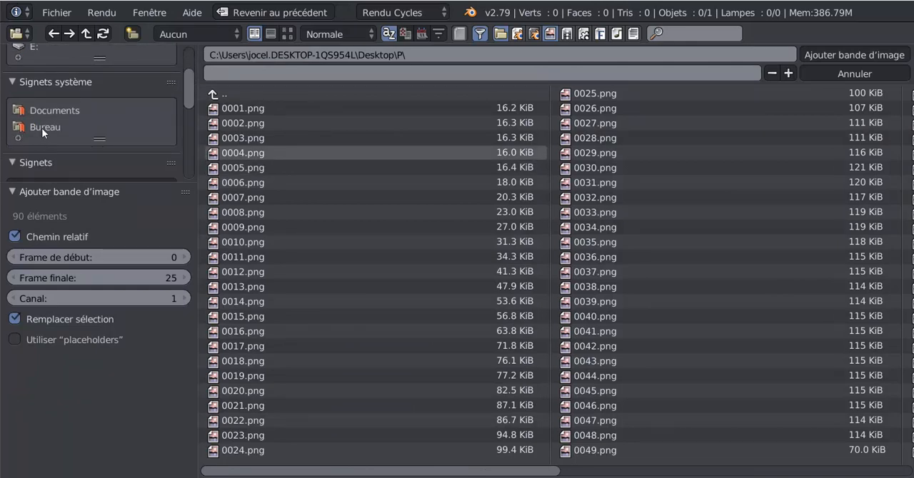
click(42, 128)
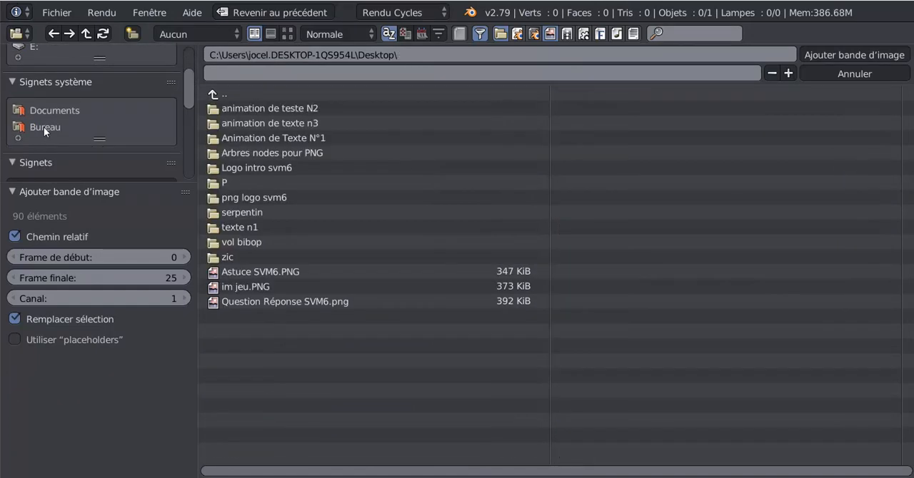
click(240, 228)
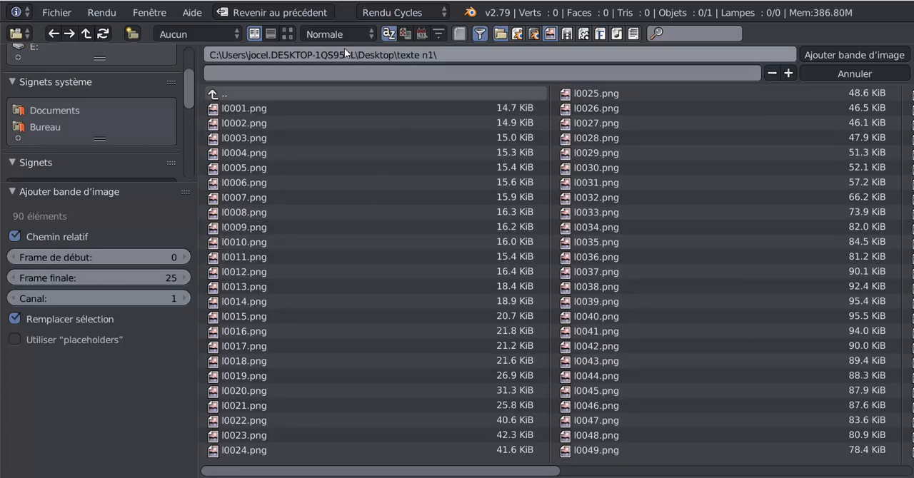
- Show the folder's images as thumbnails, select them all and add them as an image strip
click(288, 33)
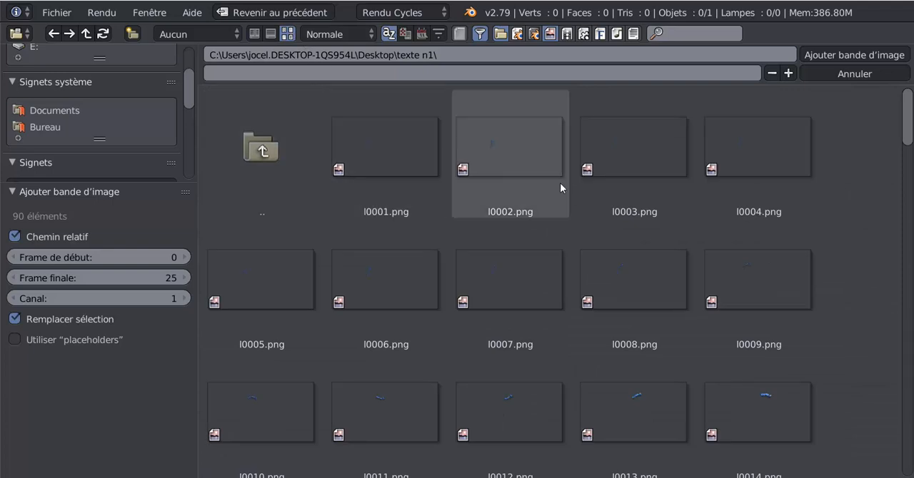
scroll(564, 200, down, 3)
scroll(578, 218, down, 2)
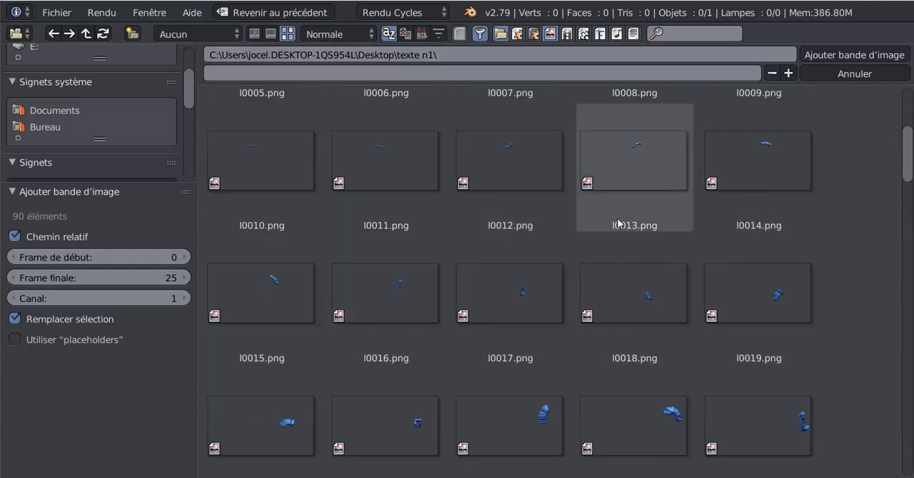
key(a)
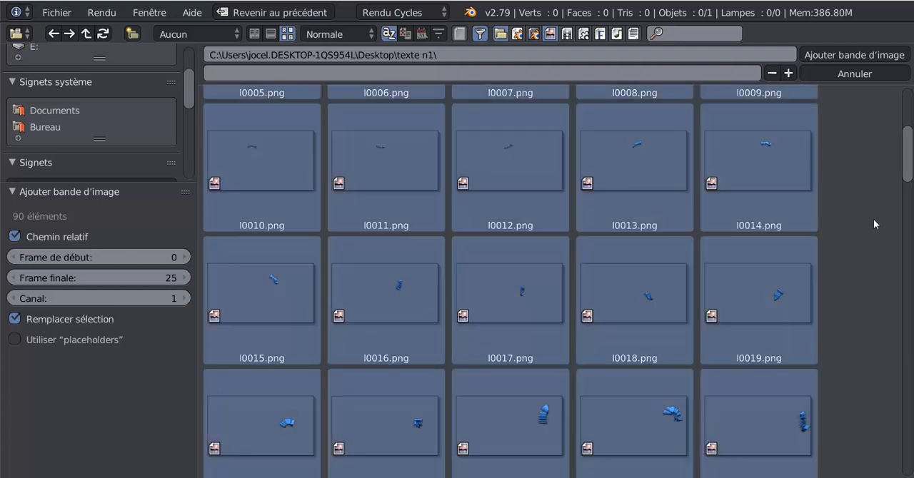
click(843, 55)
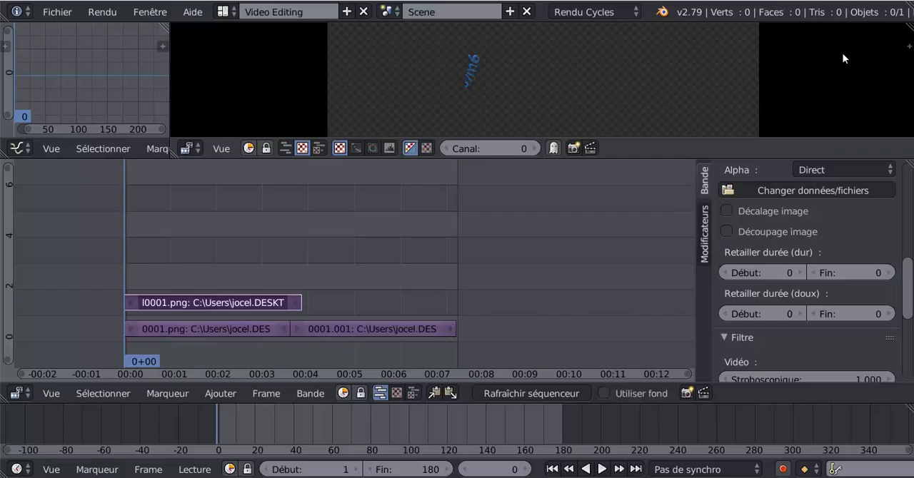
- Stop playback, inspect the new strip in an enlarged preview and move the playhead to frame 17
click(150, 241)
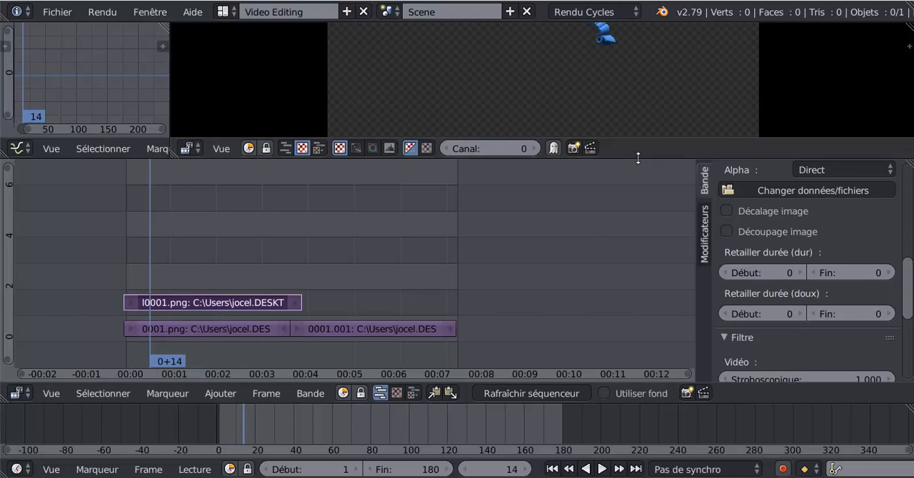
drag(637, 160, 607, 279)
scroll(560, 153, down, 1)
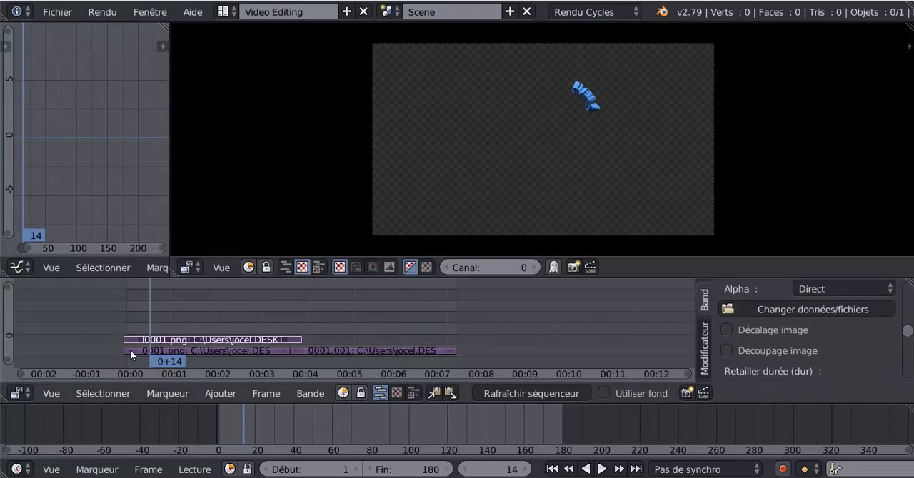
mouse_move(150, 316)
mouse_down()
mouse_move(194, 314)
mouse_move(142, 310)
mouse_move(166, 302)
mouse_move(152, 303)
mouse_move(161, 305)
mouse_move(151, 322)
mouse_up()
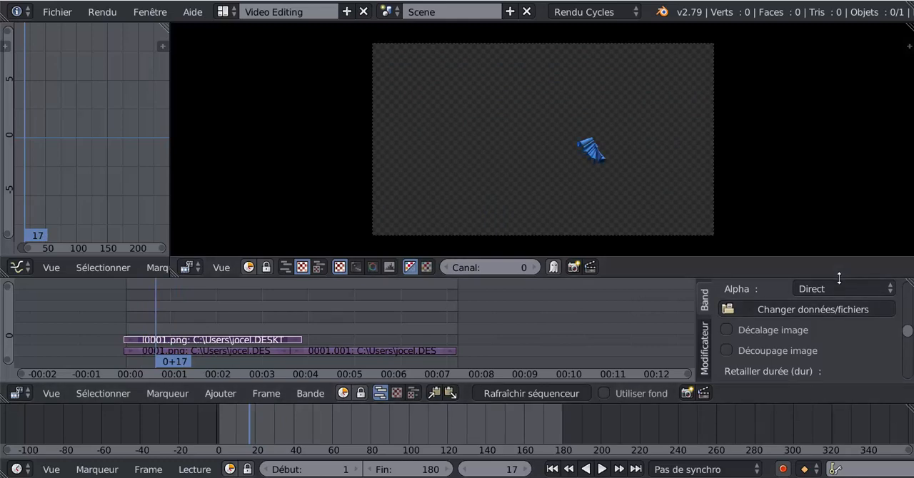
drag(840, 257, 849, 207)
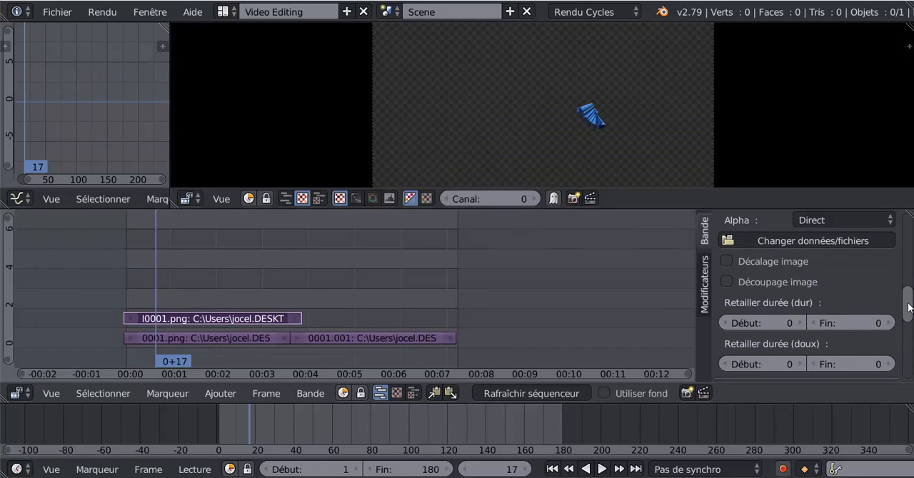
- Set the blend mode of the l0001.png strip to Alpha au-dessus
scroll(814, 300, up, 5)
scroll(807, 300, up, 2)
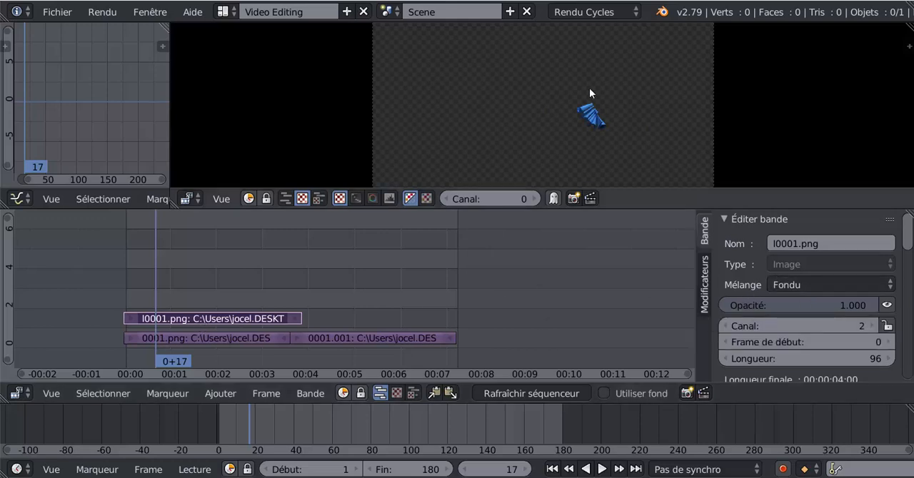
click(209, 340)
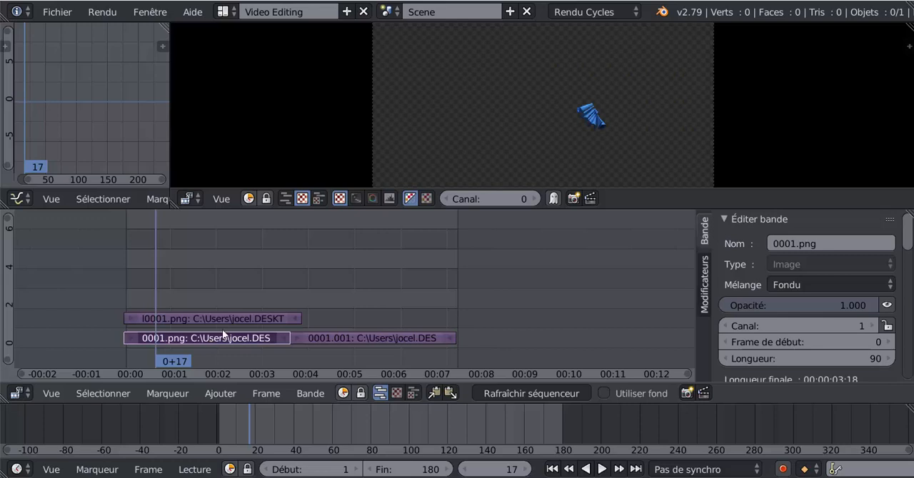
click(223, 318)
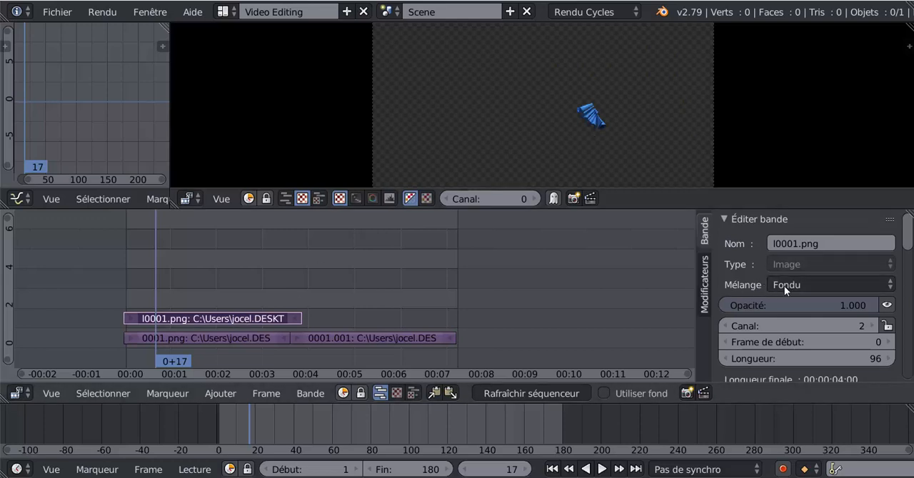
click(817, 285)
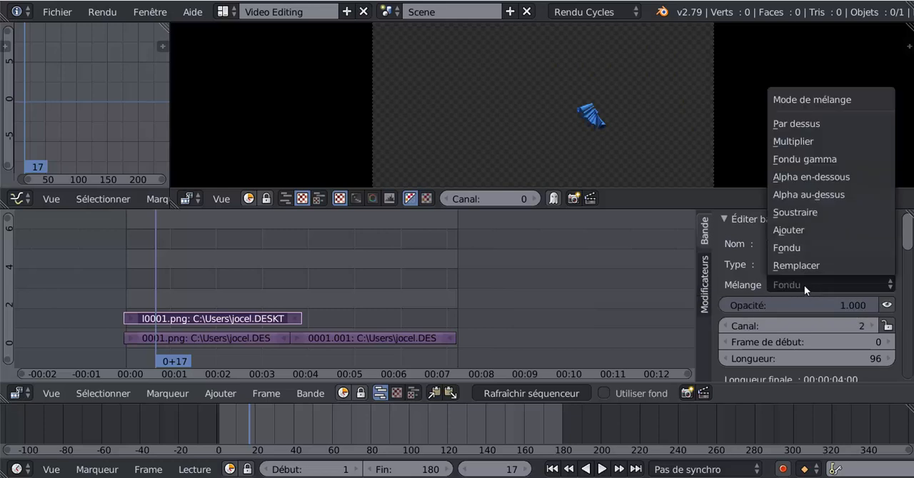
click(817, 195)
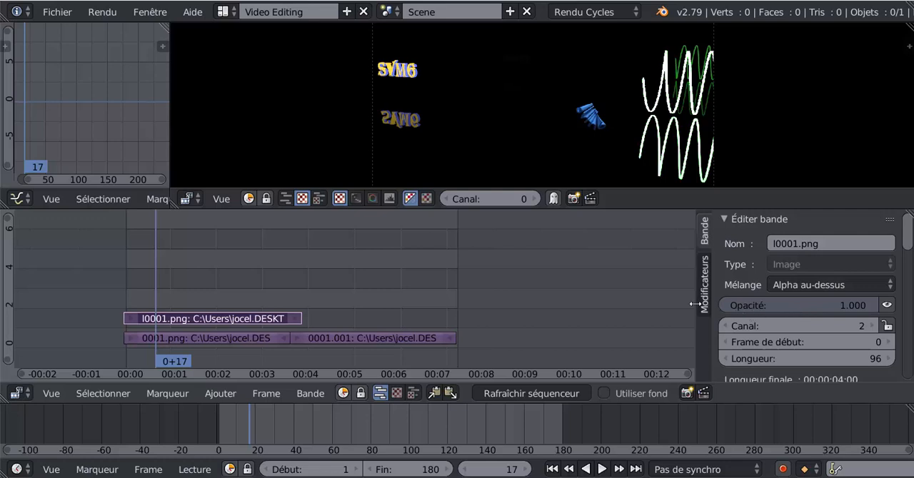
mouse_move(912, 247)
mouse_down()
mouse_move(910, 258)
mouse_move(910, 246)
mouse_up()
click(812, 285)
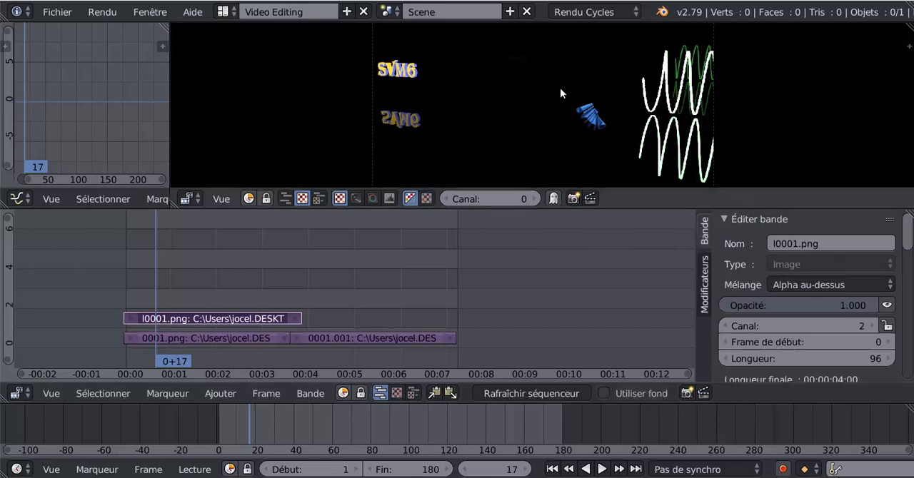
- Play the overlaid strips from near the beginning, adjusting the preview's height, and stop playback after the blue text strip's end
key(alt+a)
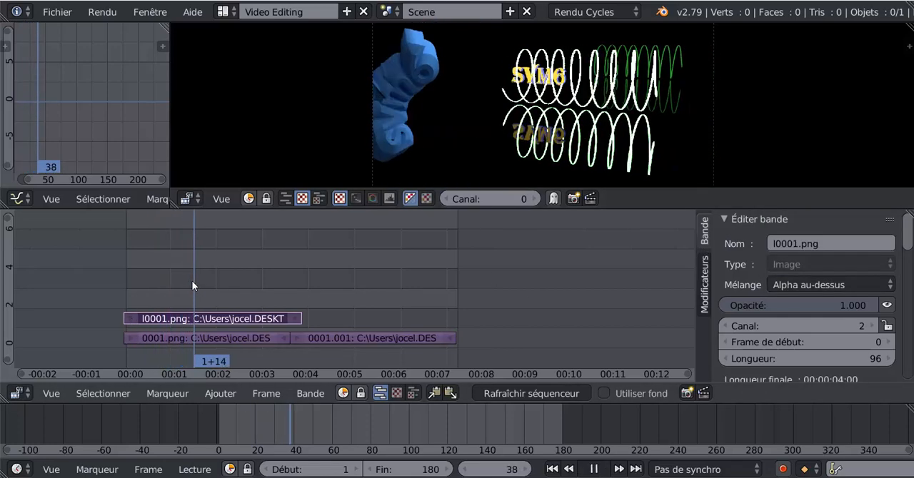
drag(204, 282, 141, 289)
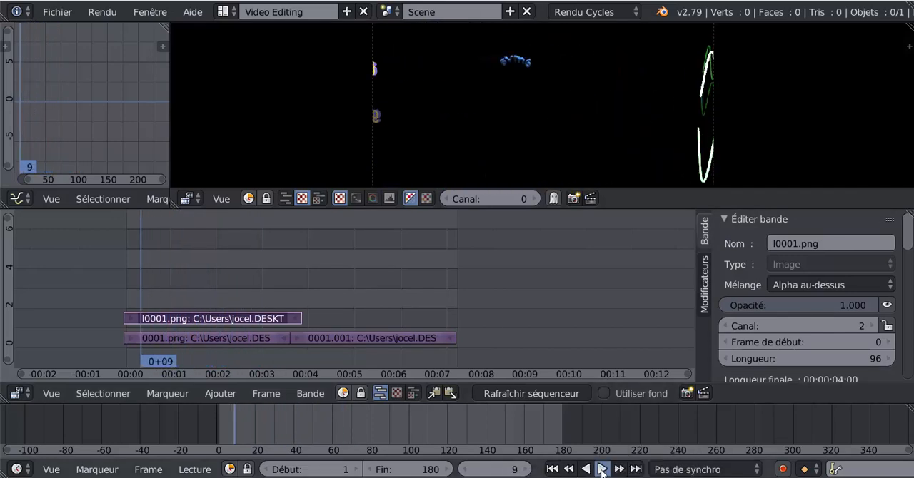
click(601, 470)
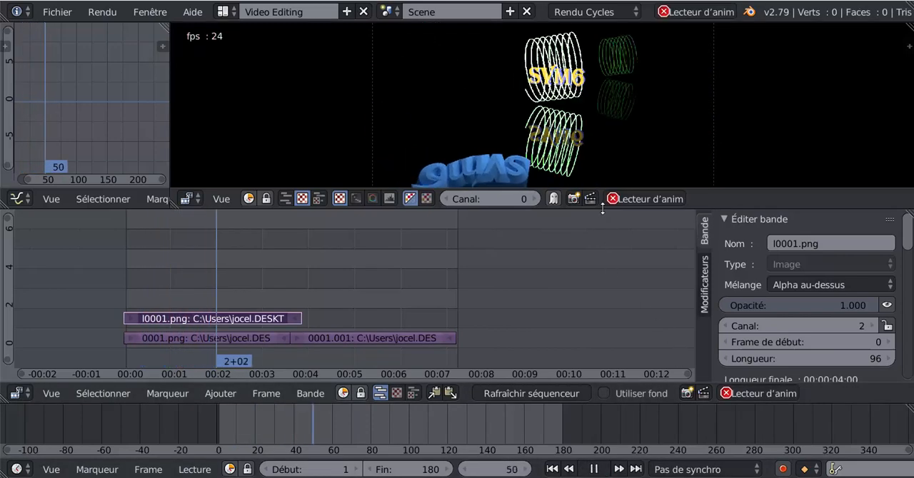
drag(599, 192, 597, 310)
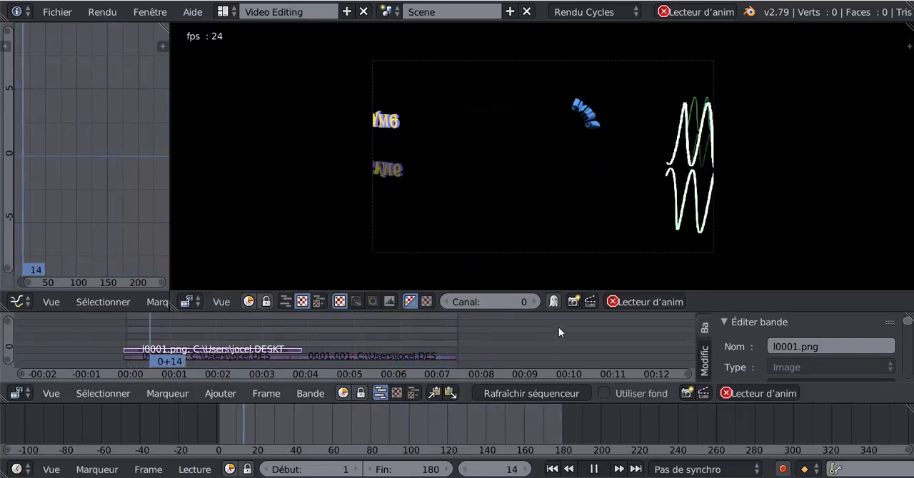
drag(551, 312, 550, 239)
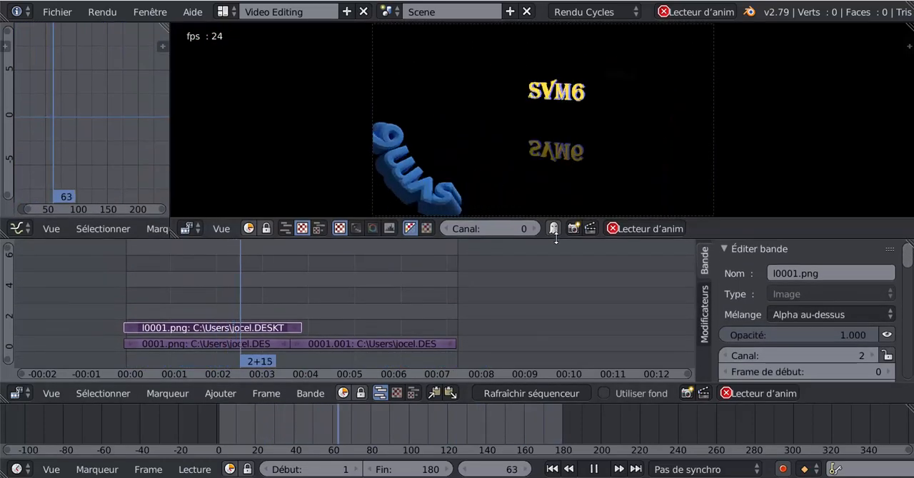
click(593, 470)
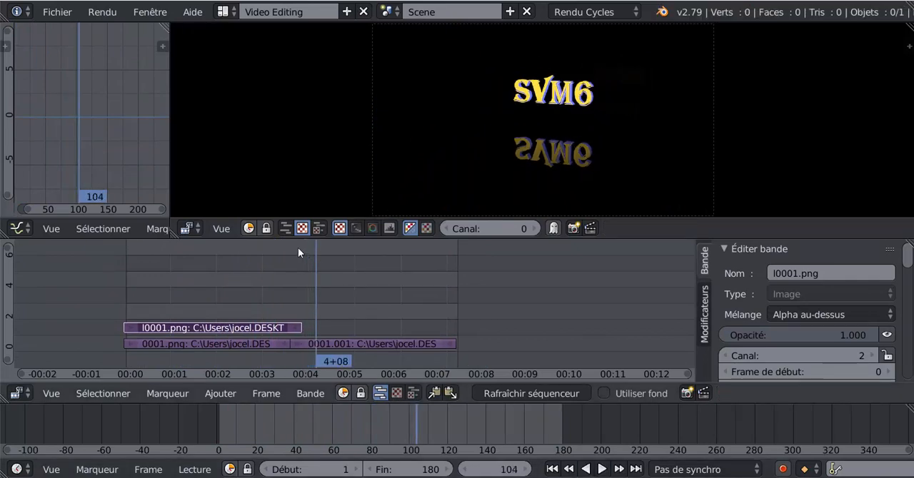
- Duplicate the l0001.png strip on channel 2, place the copy at frame 96 and move the playhead to frame 97
key(shift+d)
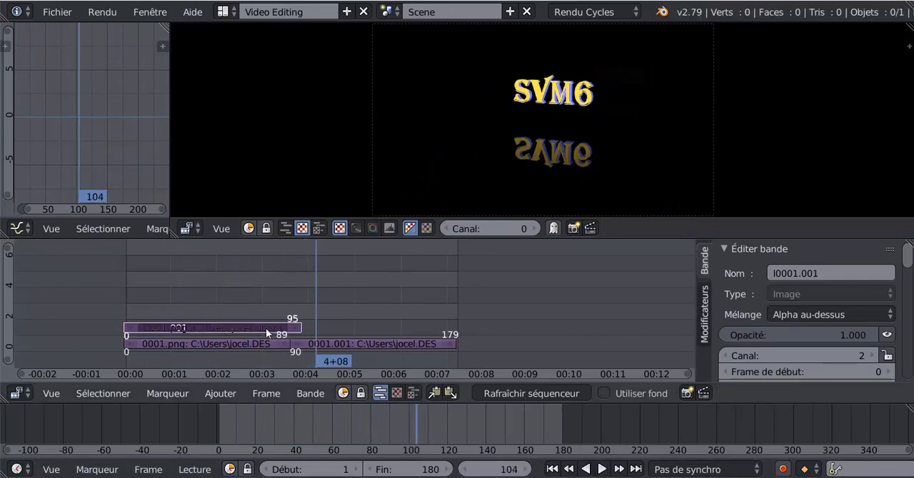
click(266, 329)
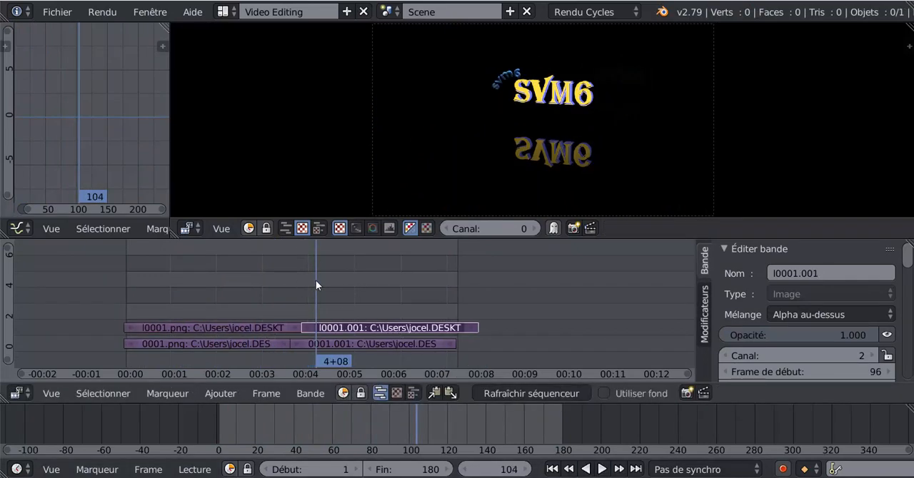
mouse_move(316, 285)
mouse_down()
mouse_move(378, 279)
mouse_move(303, 288)
mouse_up()
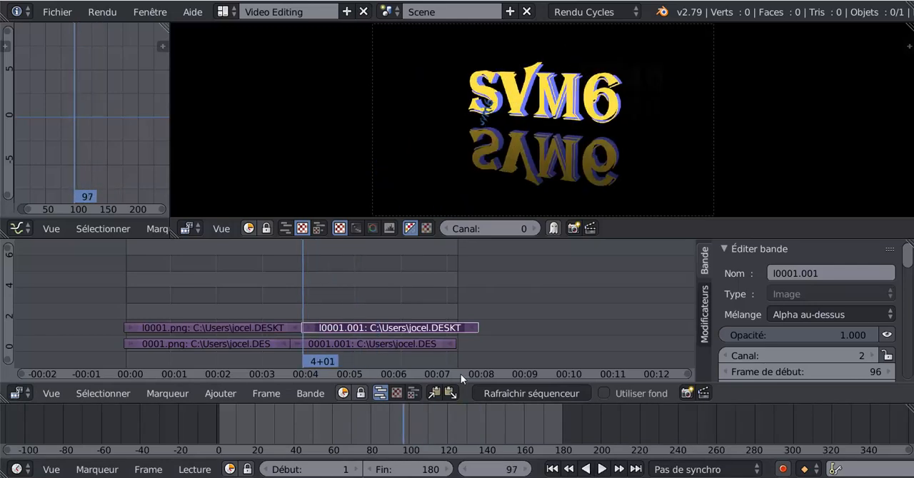
- Set the animation's end frame to 191 to match the end of the duplicated strip
scroll(587, 326, up, 3)
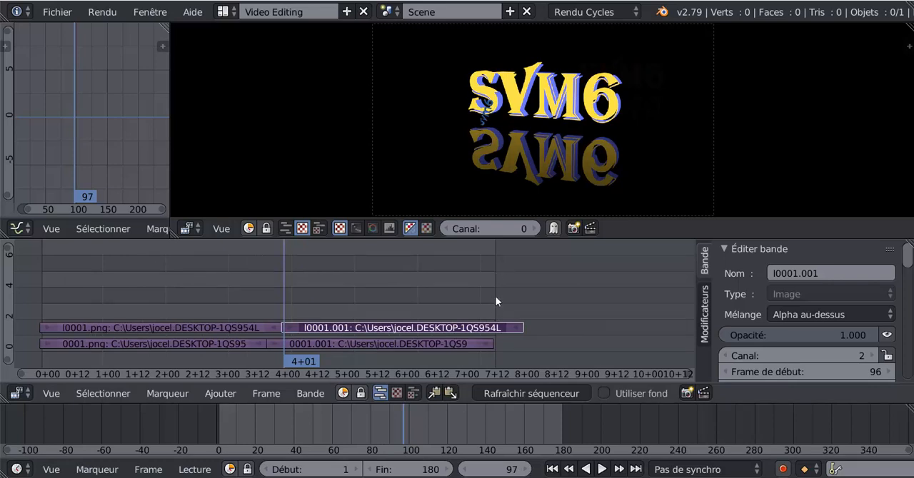
drag(425, 472, 449, 472)
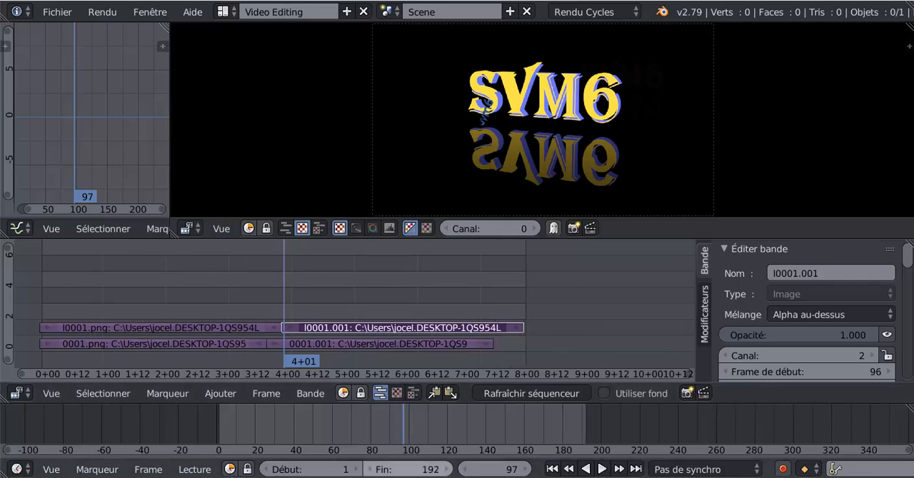
scroll(576, 303, up, 2)
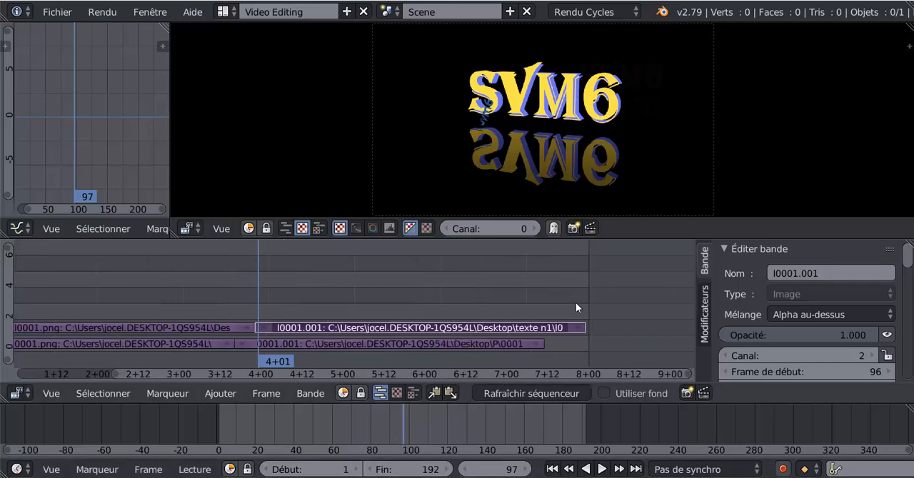
drag(410, 470, 407, 470)
- Play the animation across the duplicated strip, stop it and move the playhead to frame 185
click(602, 470)
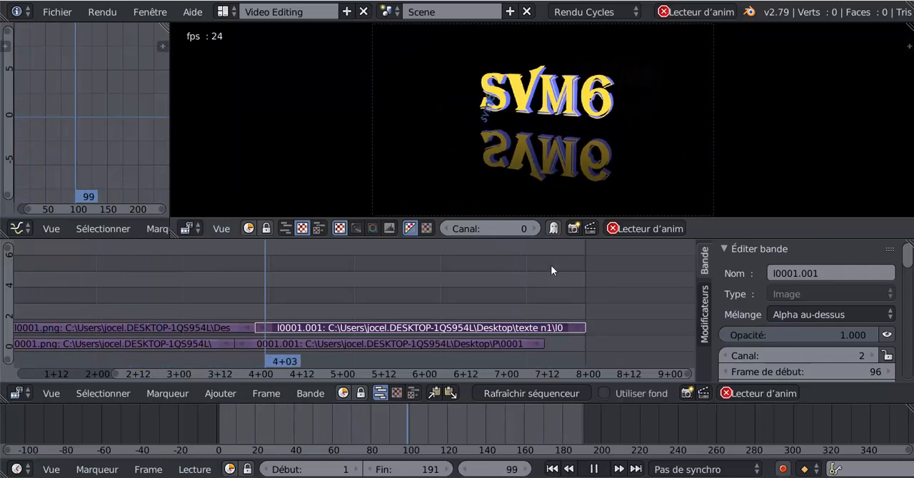
key(alt+a)
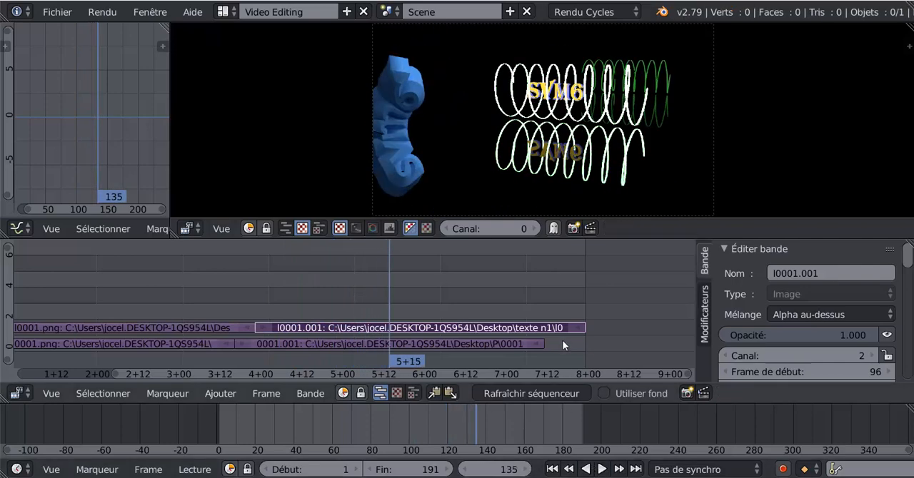
click(562, 340)
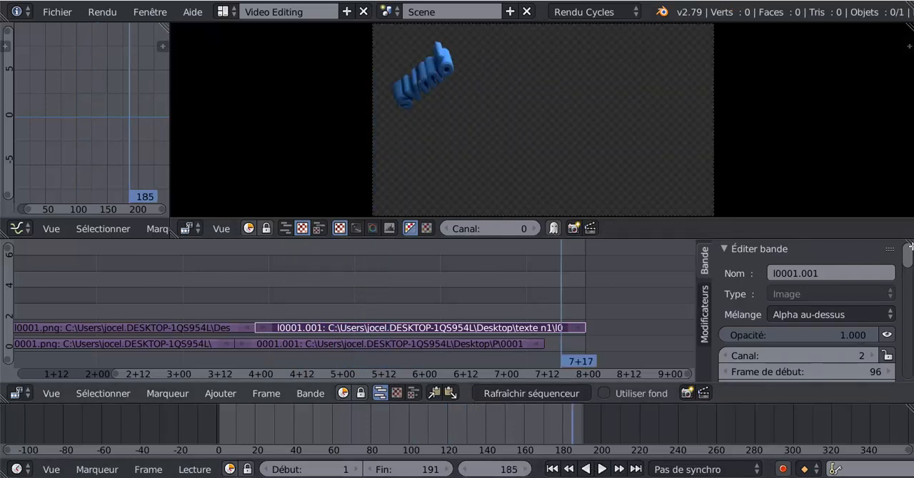
- Extend the end of the 0001.001 strip on channel 1 to frame 191
scroll(907, 259, down, 3)
scroll(900, 253, up, 3)
drag(554, 287, 471, 299)
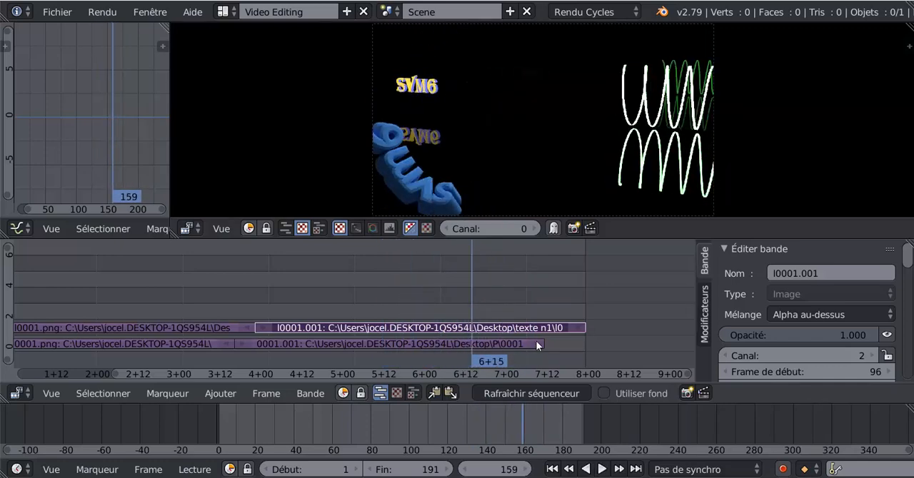
right_drag(537, 344, 578, 344)
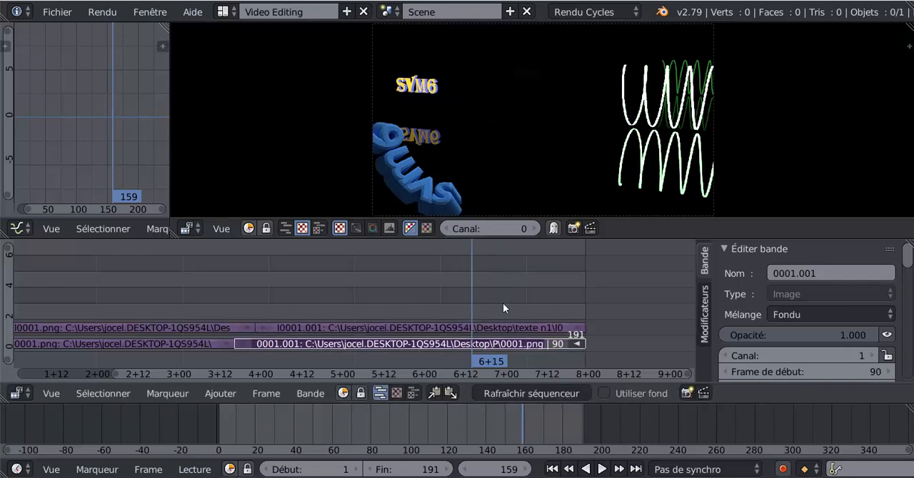
- Review the end of the sequence, return the playhead to frame 96 and start playback from there
key(alt+a)
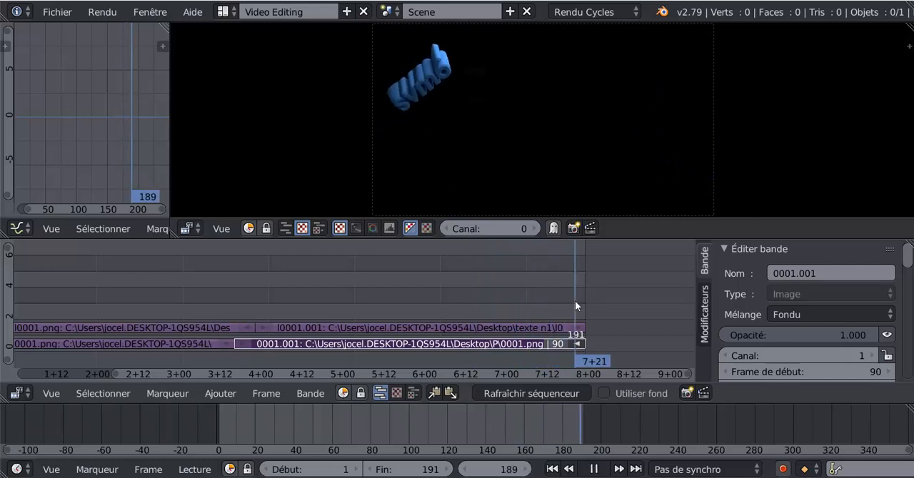
click(488, 301)
drag(504, 300, 255, 269)
scroll(359, 279, down, 2)
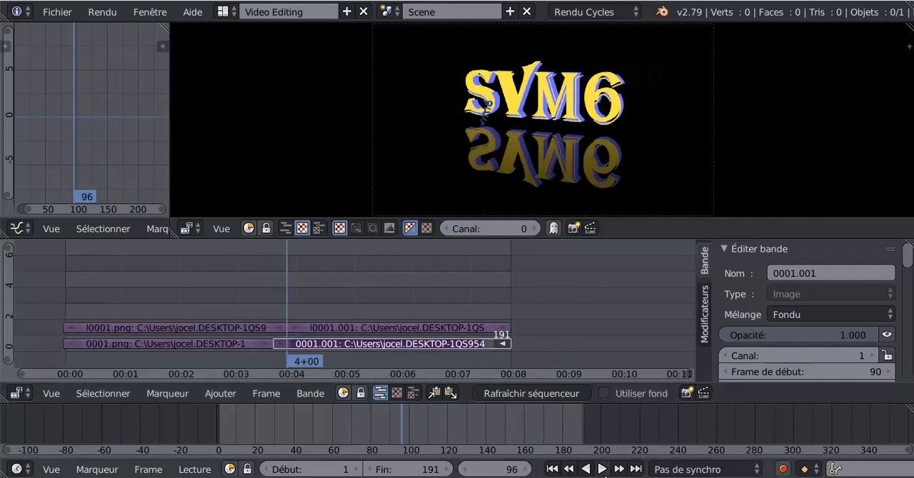
click(602, 469)
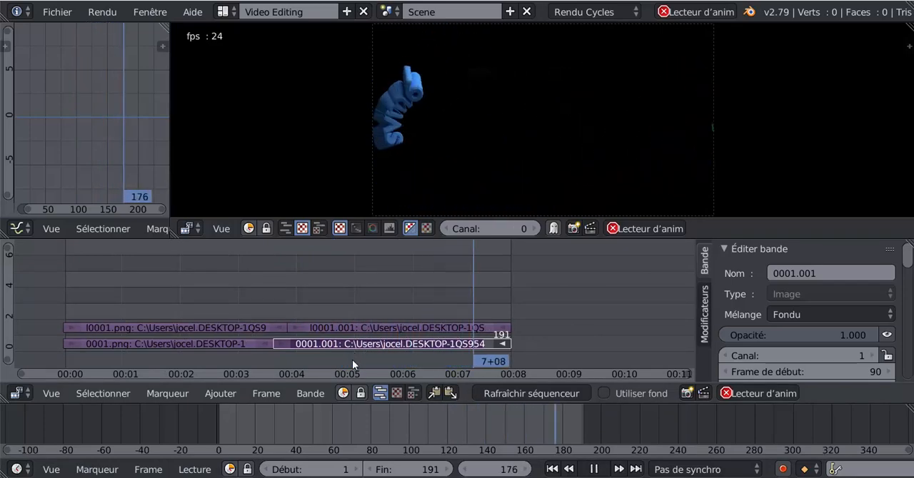
- Enable the Inverser video filter on the l0001.001 strip
click(363, 330)
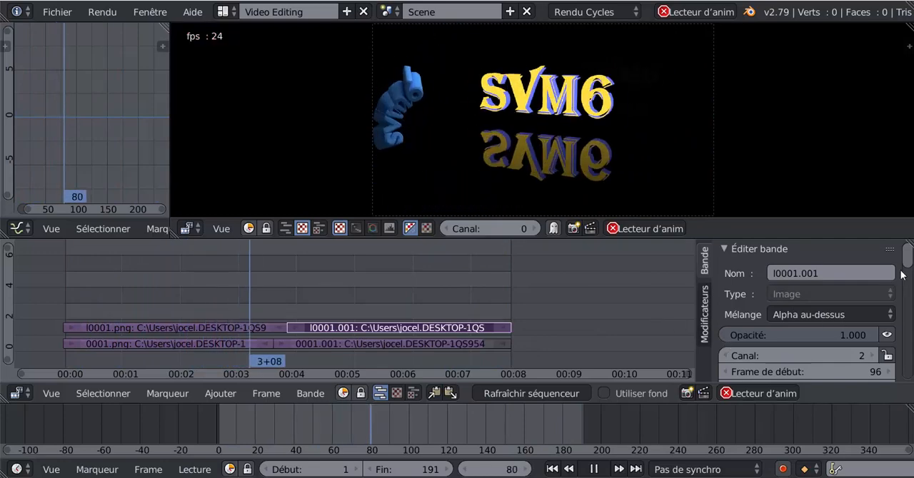
scroll(910, 268, down, 6)
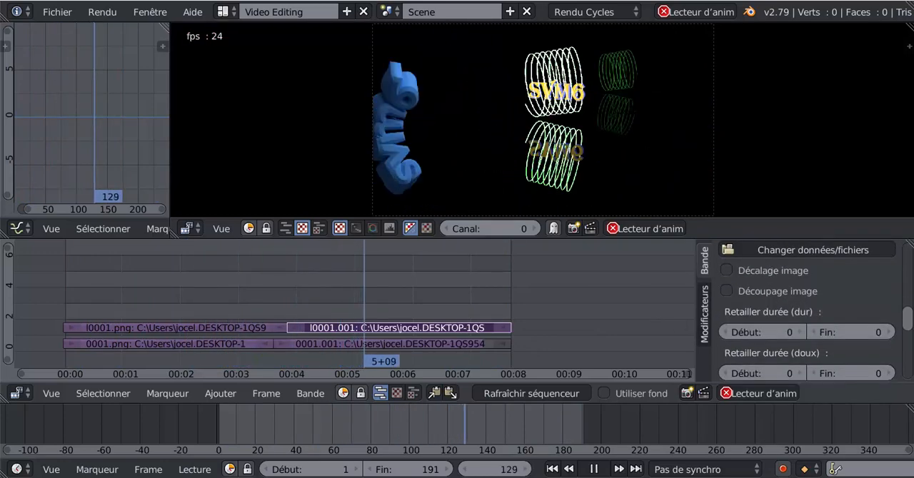
scroll(718, 359, down, 5)
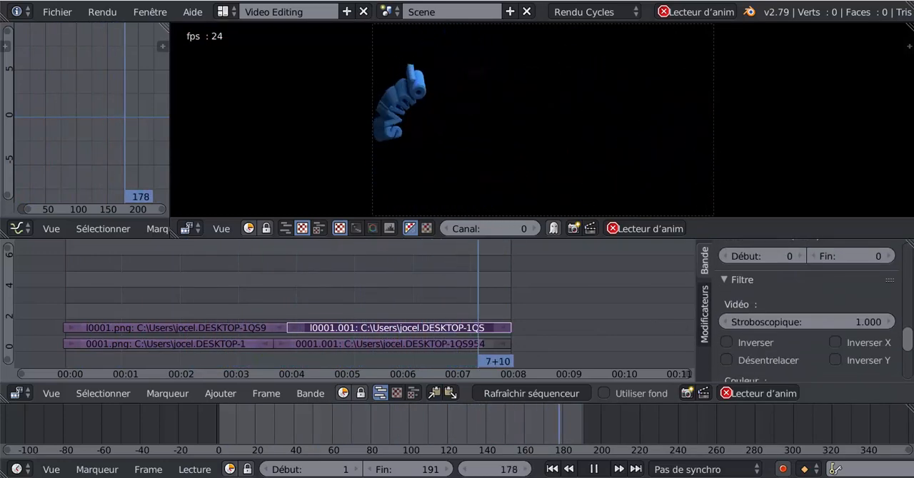
click(725, 342)
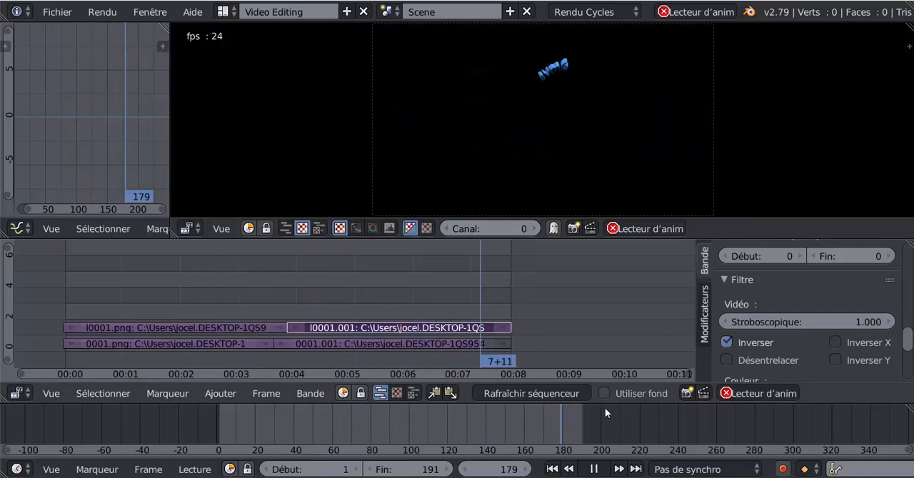
- Try the l0001.001 strip's opacity at 0.000 during playback, restore it to 1.000 and stop the animation
scroll(731, 315, up, 5)
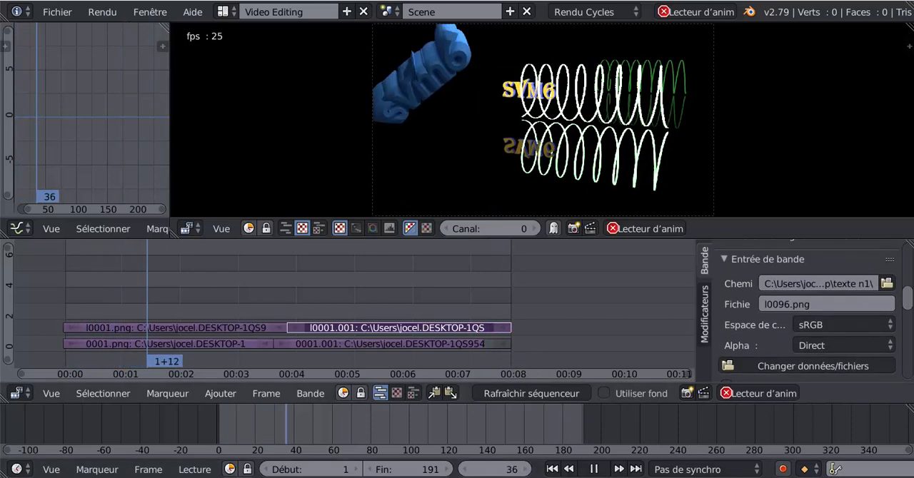
scroll(878, 281, up, 1)
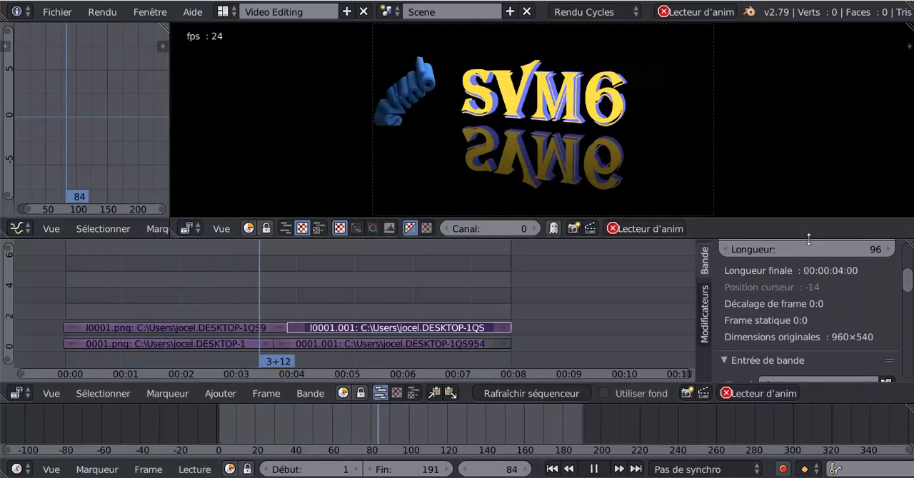
drag(809, 239, 815, 167)
drag(904, 227, 909, 188)
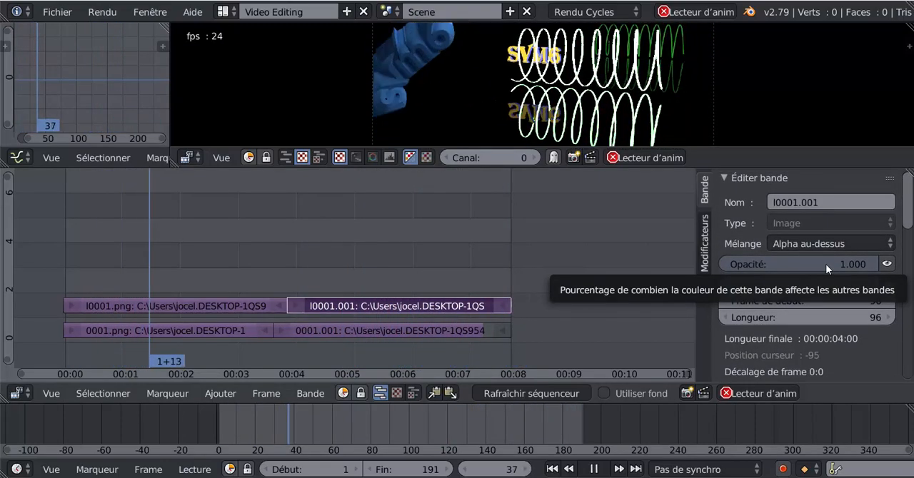
drag(828, 263, 772, 263)
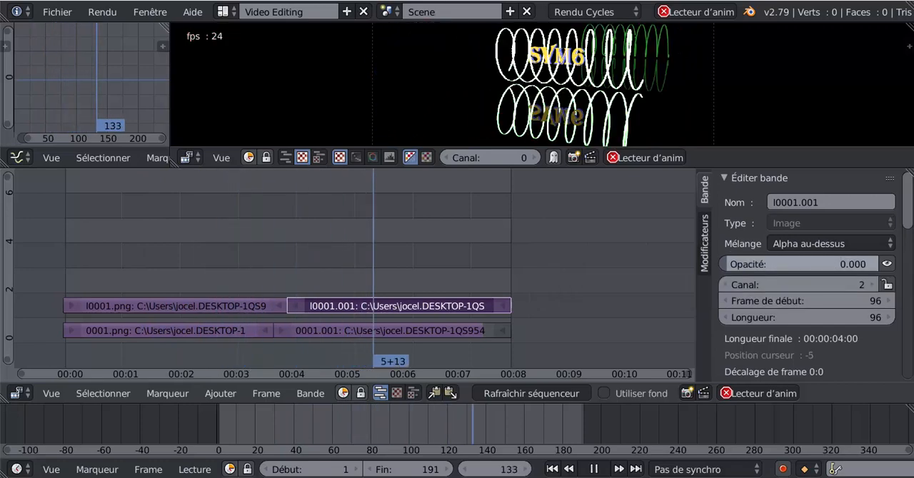
drag(726, 264, 880, 263)
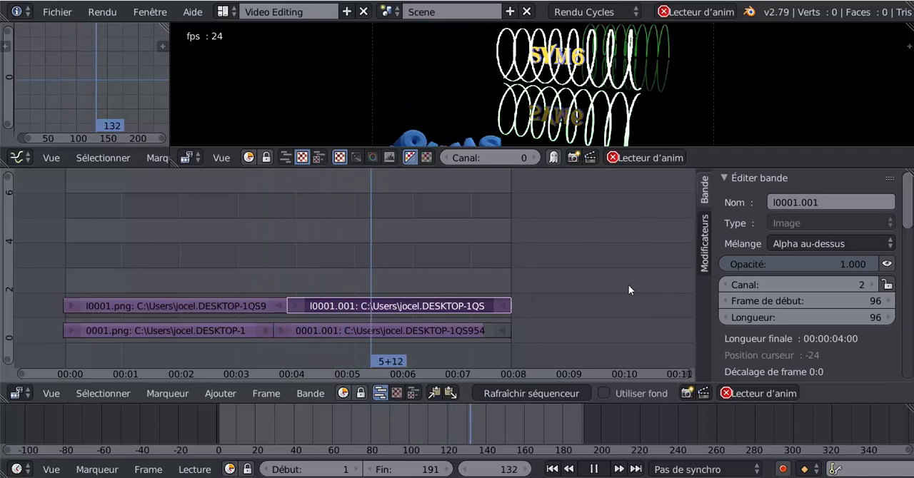
click(594, 469)
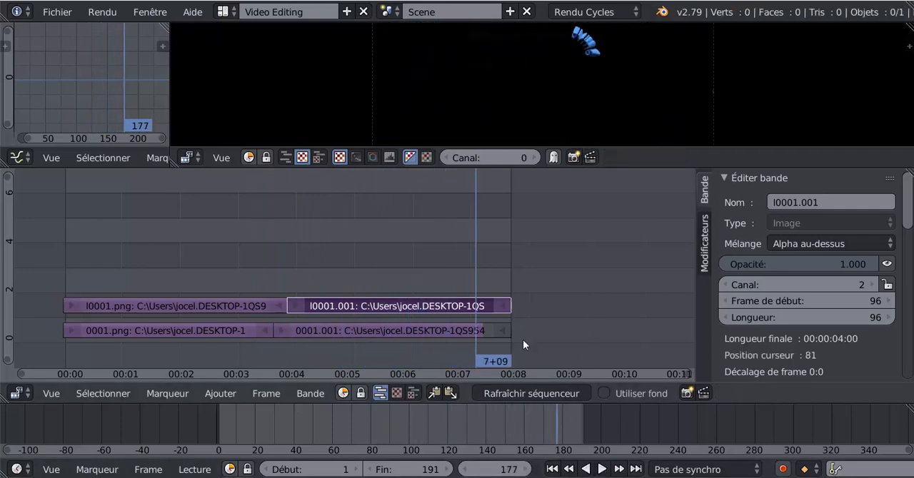
- Keyframe the l0001.001 strip's opacity at 1.000 on frame 175
mouse_move(475, 260)
mouse_down()
mouse_move(415, 262)
mouse_move(481, 253)
mouse_move(457, 258)
mouse_move(471, 257)
mouse_up()
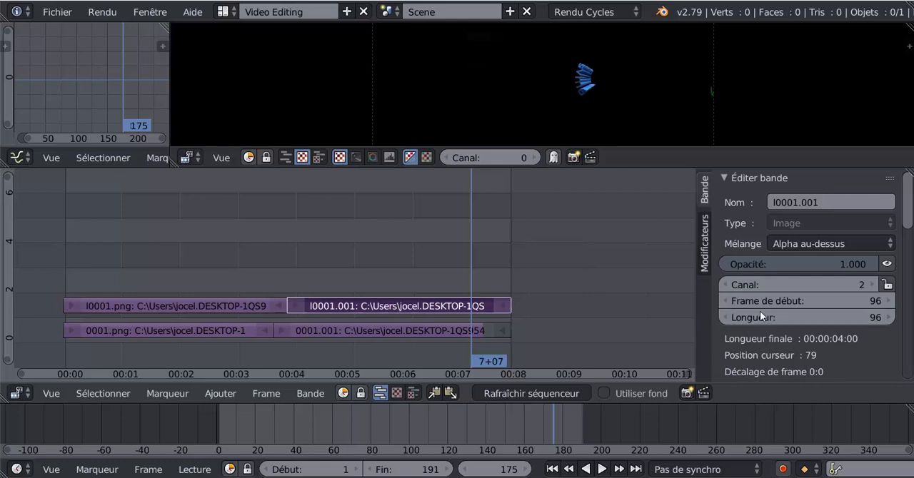
right_click(775, 263)
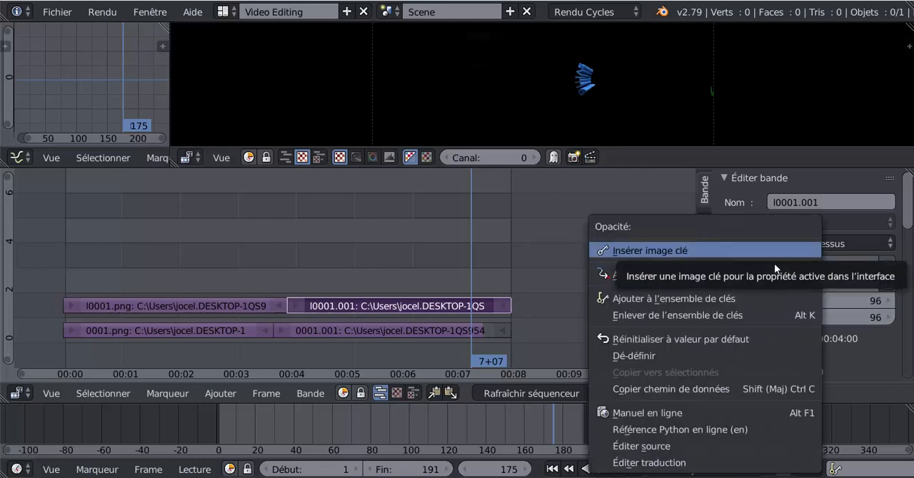
click(663, 252)
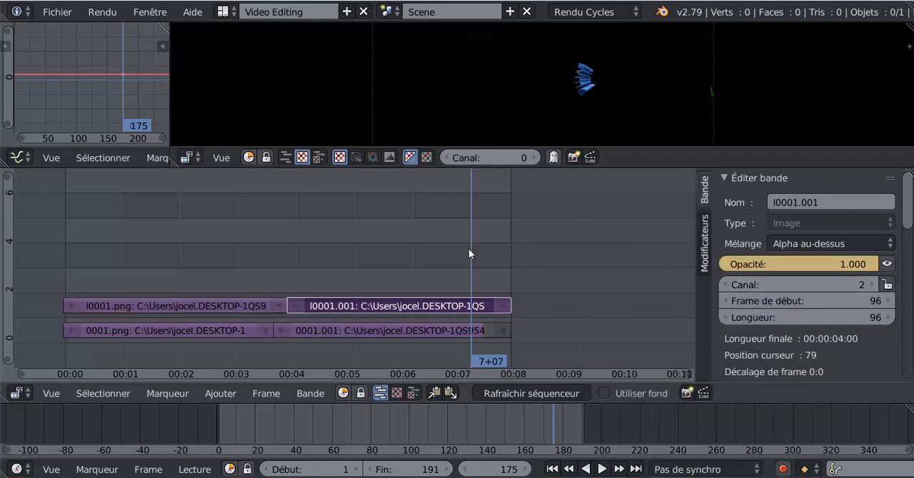
drag(473, 249, 471, 252)
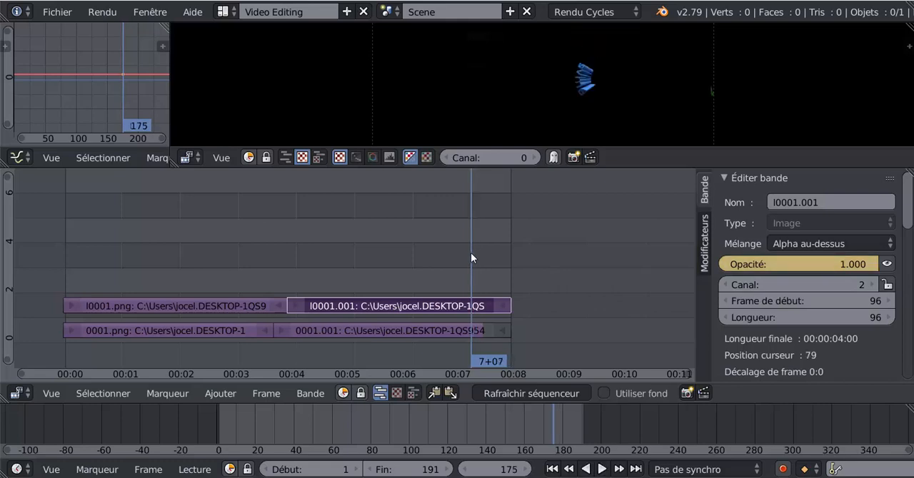
click(784, 470)
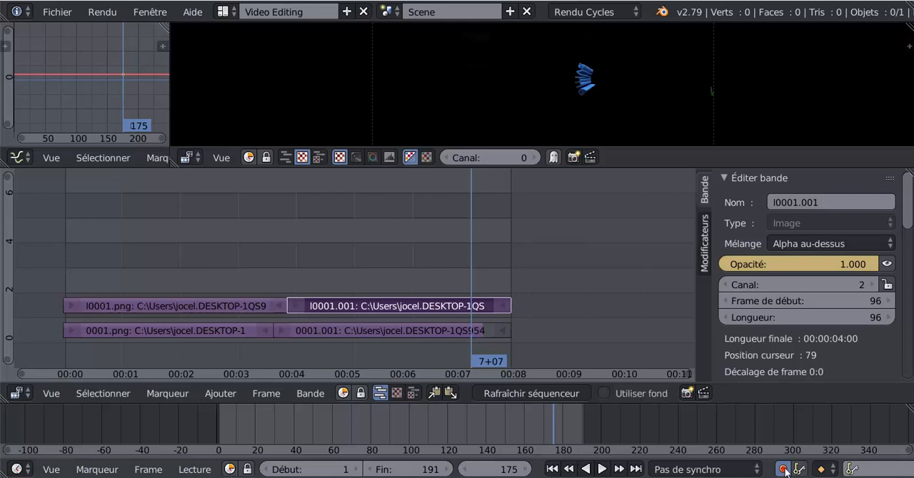
click(783, 470)
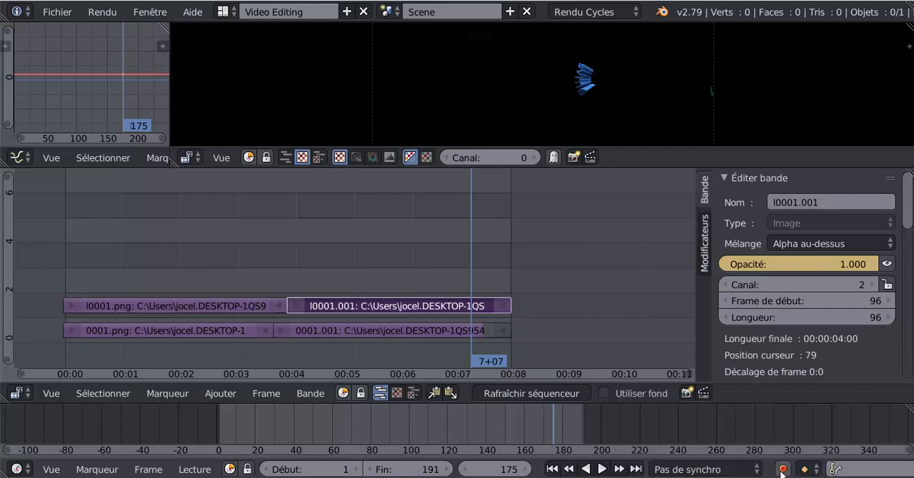
- Move the playhead to frame 192 and keyframe the l0001.001 strip's opacity at 0.000 there
key(alt+a)
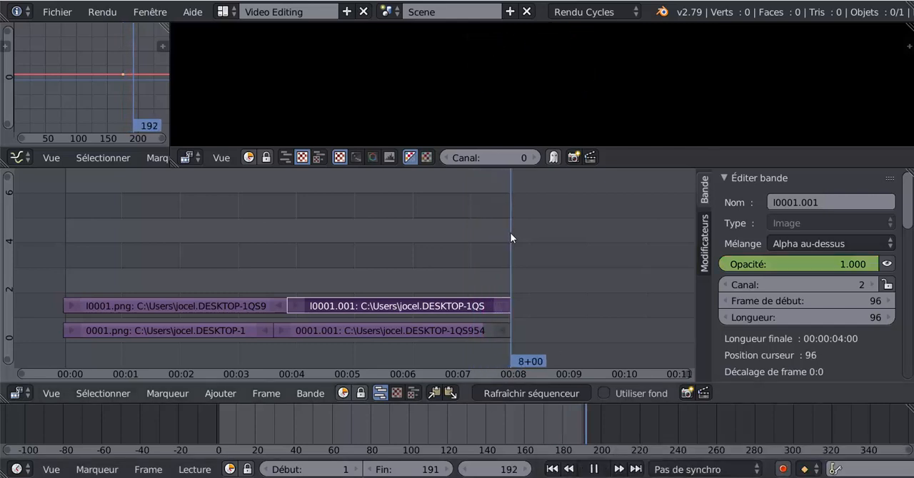
key(alt+a)
drag(870, 266, 785, 265)
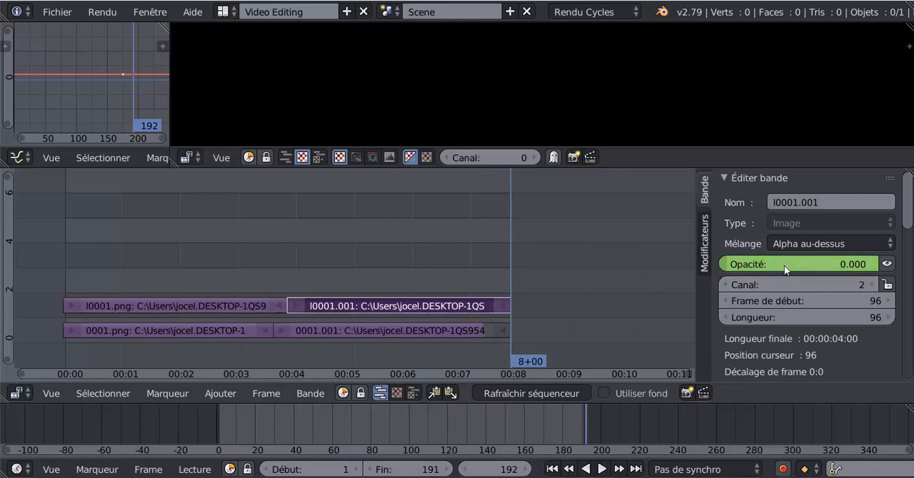
right_click(785, 266)
click(739, 257)
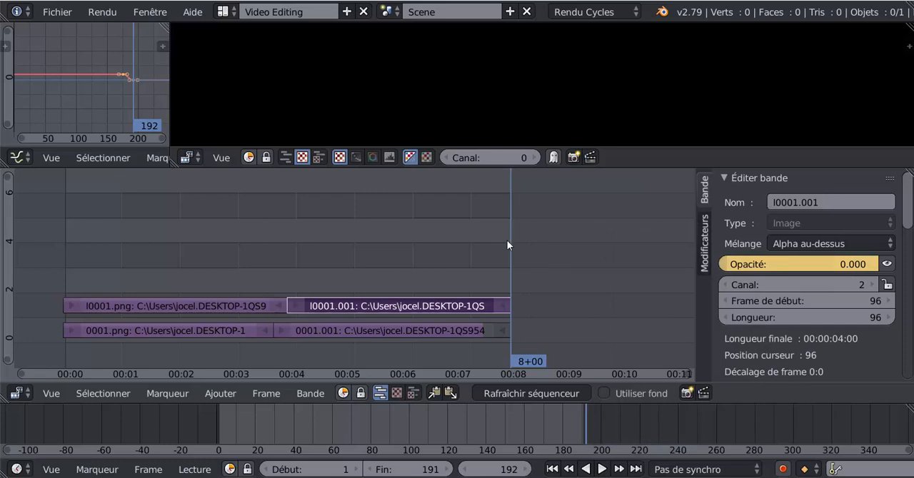
- Check the l0001.001 strip's fade-out in a taller preview by scrubbing its end and playing the animation, and stop playback
drag(507, 245, 479, 247)
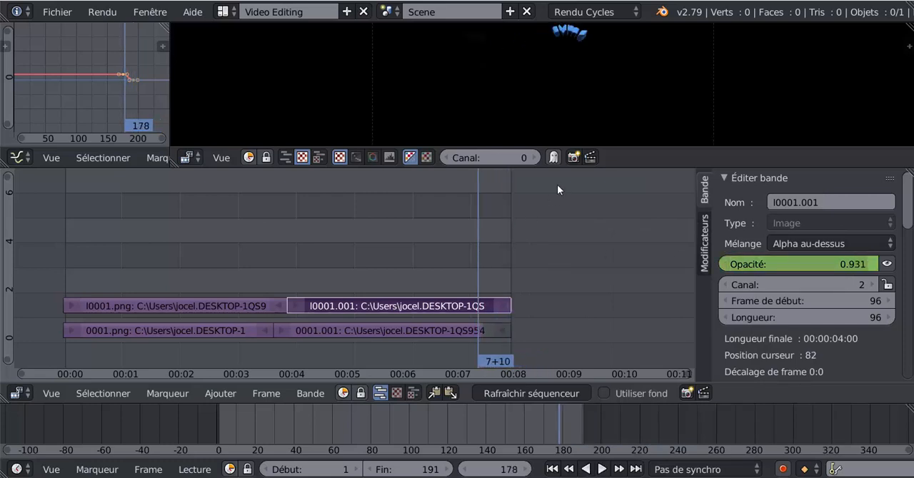
drag(620, 147, 621, 246)
key(alt+a)
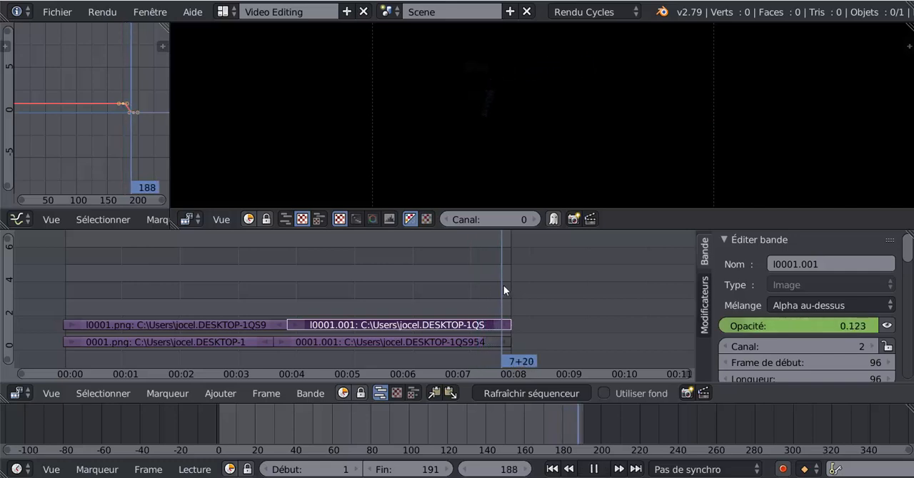
drag(504, 286, 438, 290)
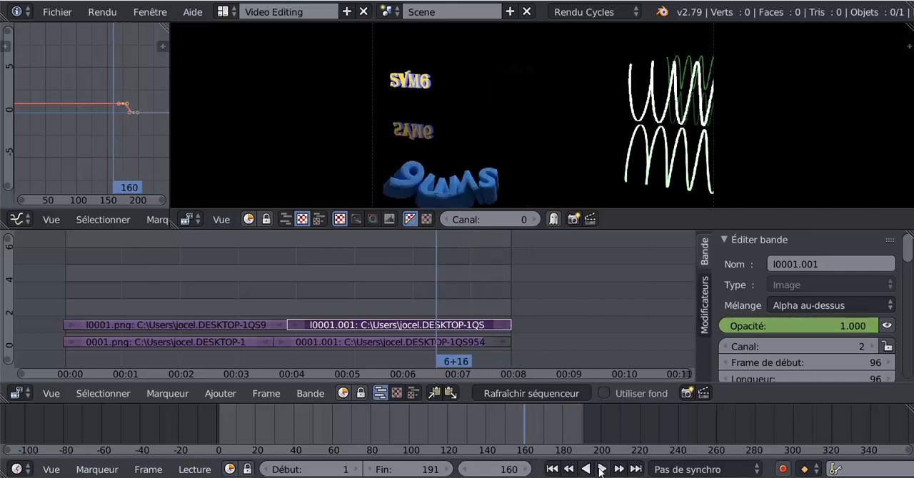
click(597, 470)
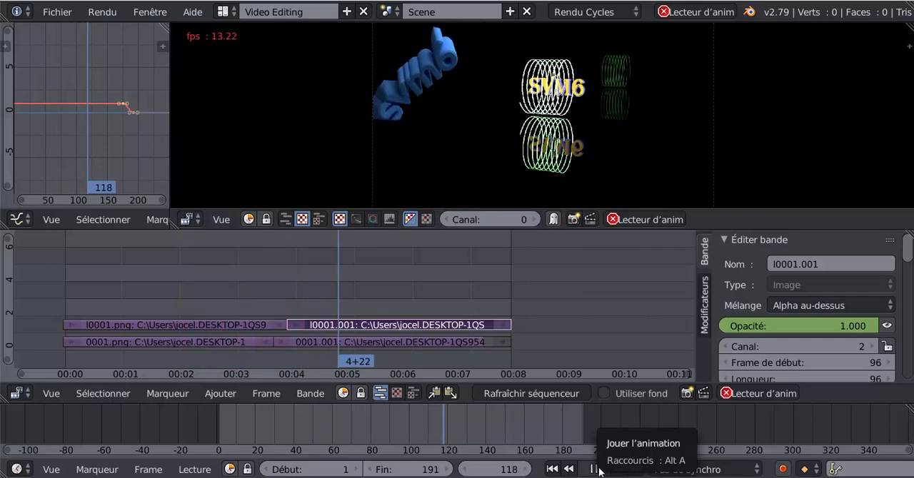
click(593, 469)
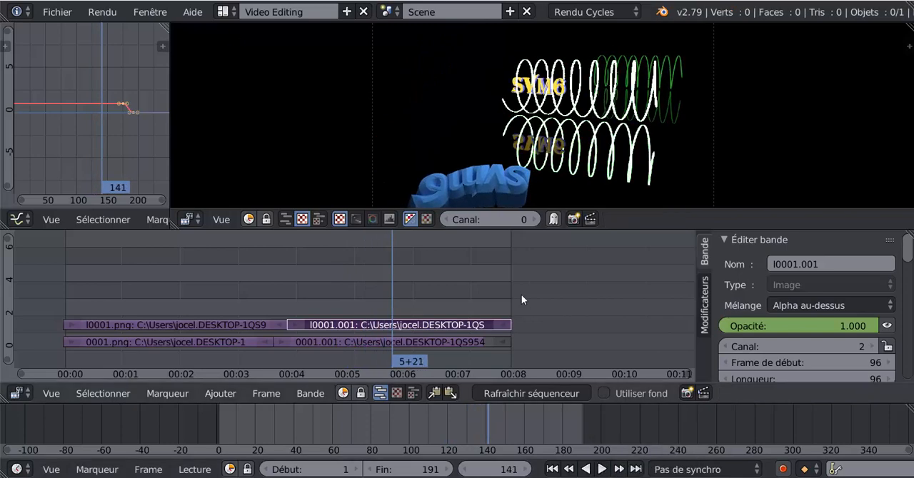
- Inspect the composite at frames 92 and 30 with the whole image fitted in the preview
drag(511, 292, 278, 278)
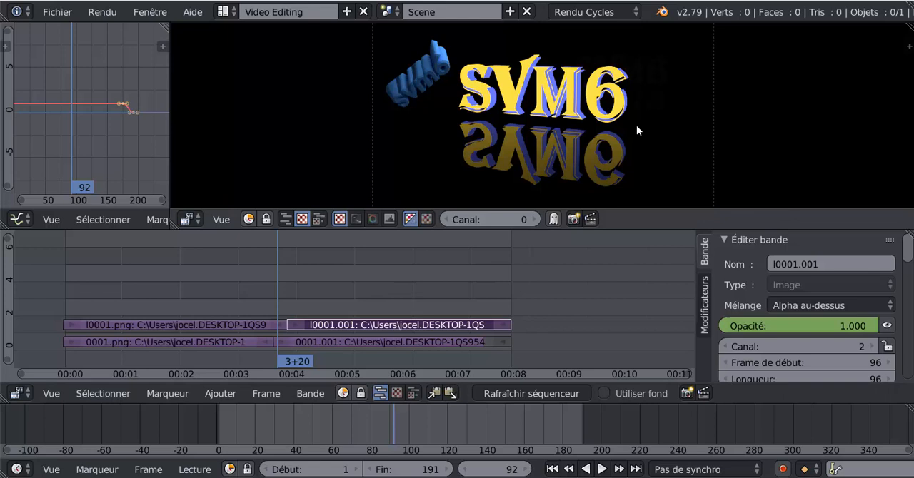
scroll(636, 125, down, 1)
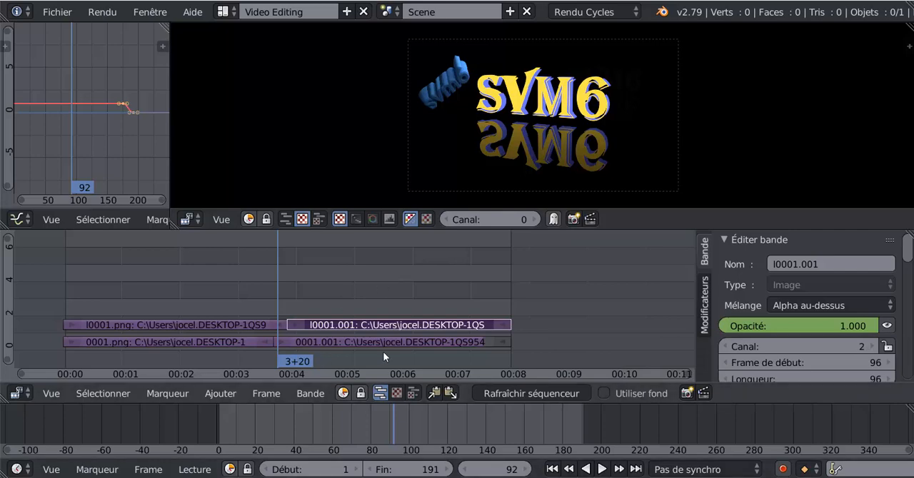
drag(276, 282, 133, 270)
- Look through the modifier types available for the l0001.001 strip, at frame 35 in a taller sequencer area
drag(633, 230, 641, 158)
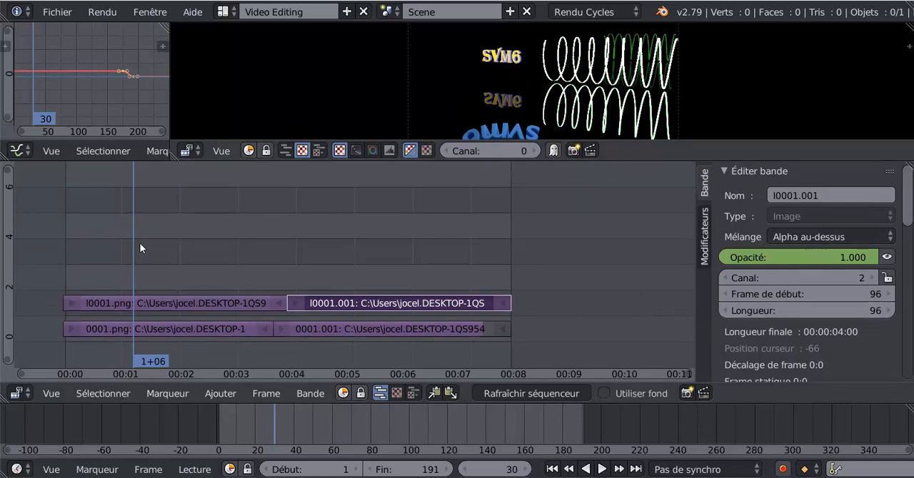
mouse_move(130, 250)
mouse_down()
mouse_move(157, 245)
mouse_move(145, 247)
mouse_up()
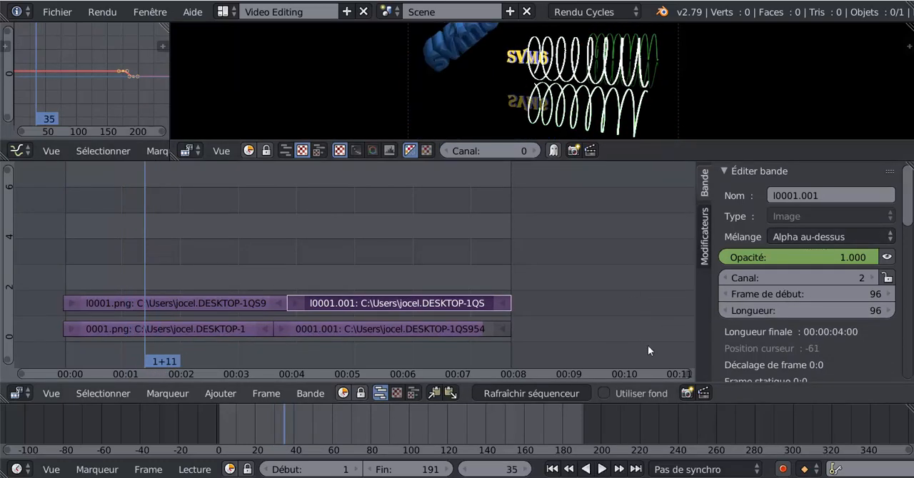
click(705, 247)
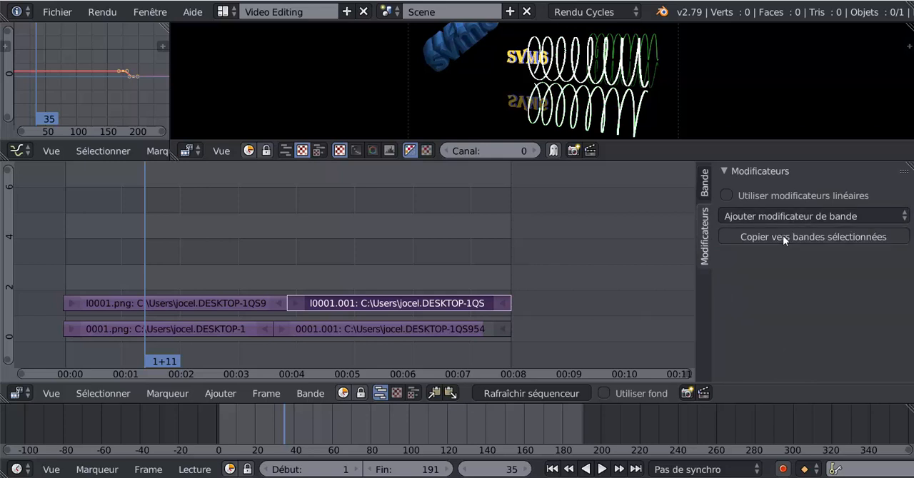
click(791, 215)
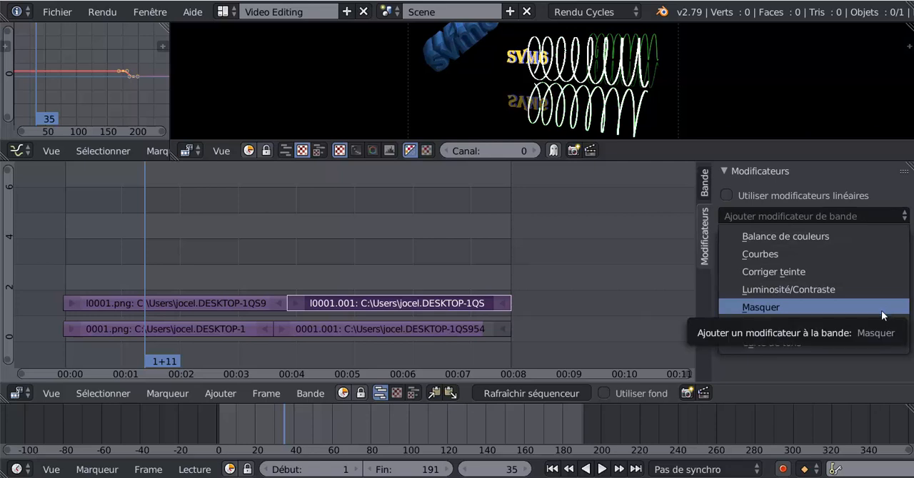
- Add a Luminosité/Contraste modifier to the l0001.png strip
right_click(173, 303)
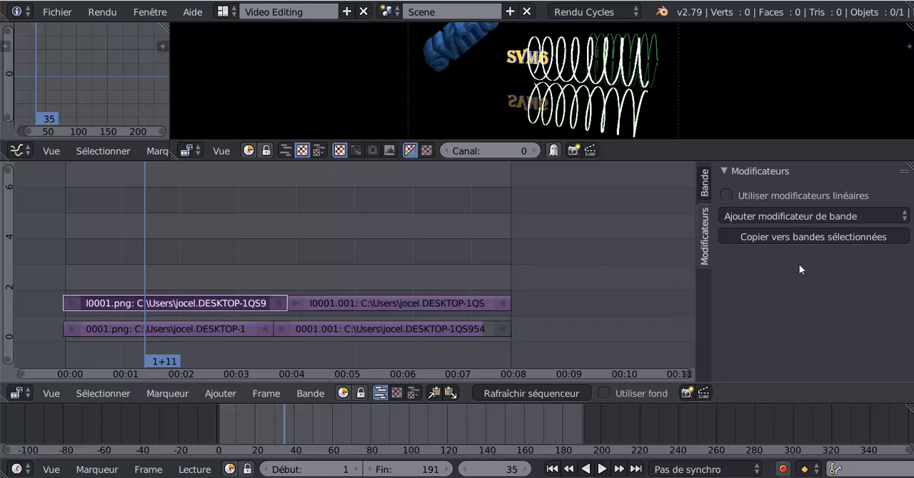
click(784, 218)
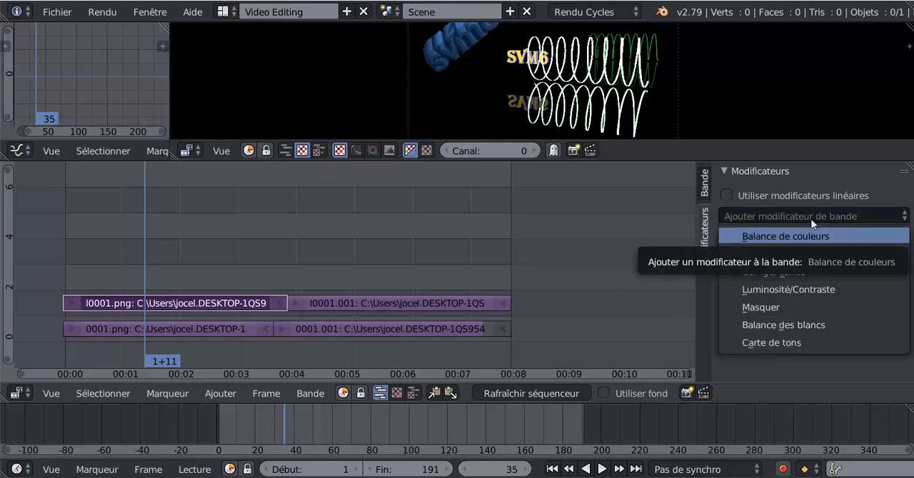
click(788, 377)
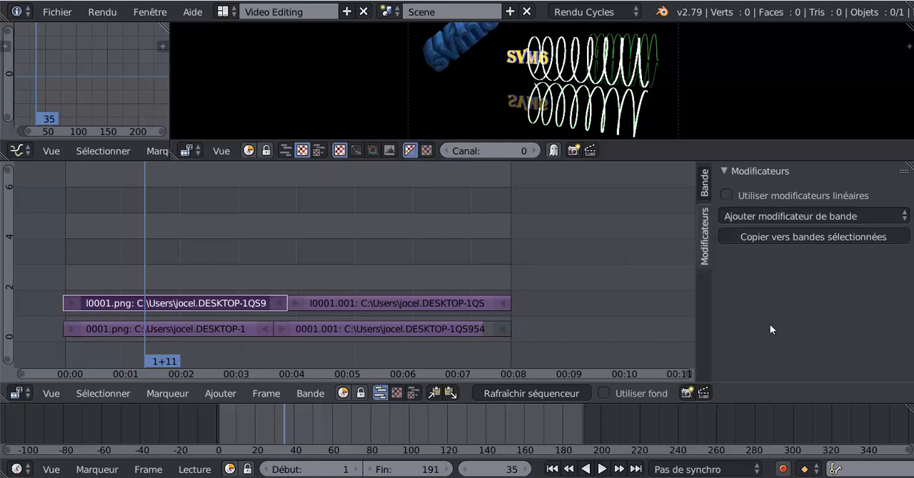
click(794, 214)
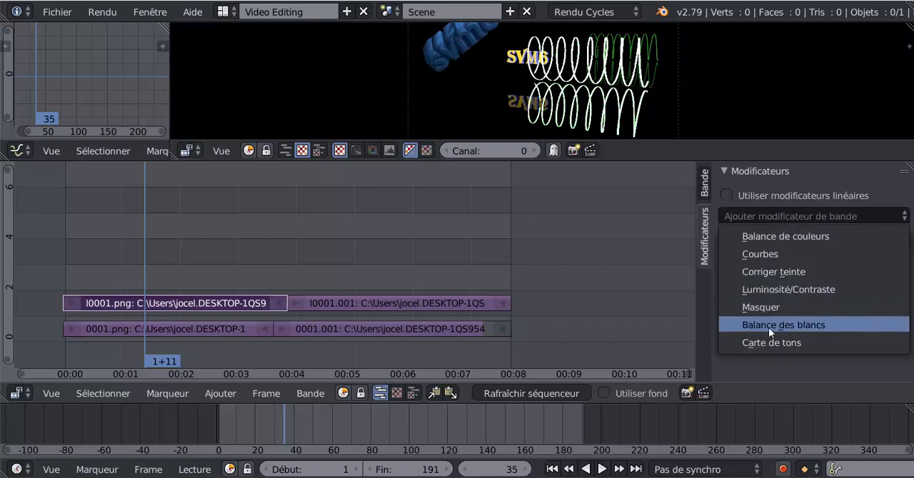
click(777, 289)
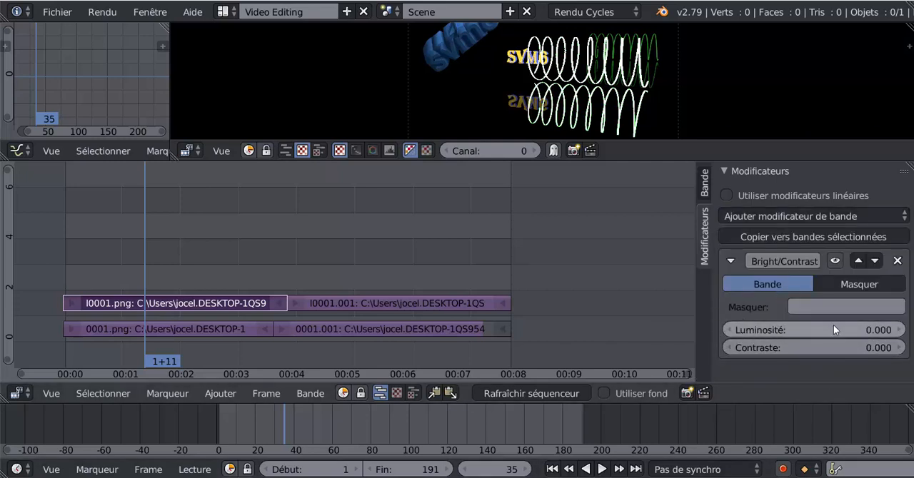
- Try a Luminosité of 6.3 on the l0001.png strip's modifier, checking the whole image in a taller preview
drag(834, 326, 866, 326)
drag(611, 162, 614, 256)
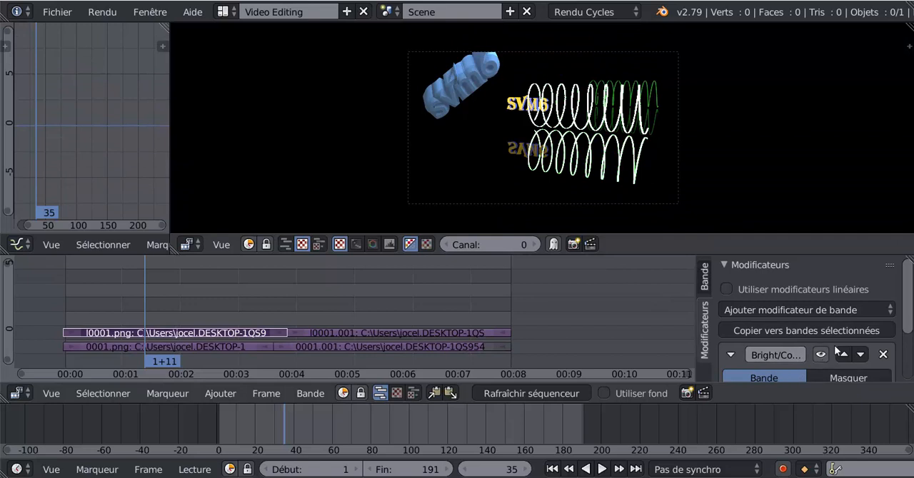
scroll(795, 378, down, 3)
drag(795, 360, 755, 359)
- Reset the modifier's Luminosité to 0 and remove the modifier from the l0001.png strip
click(870, 362)
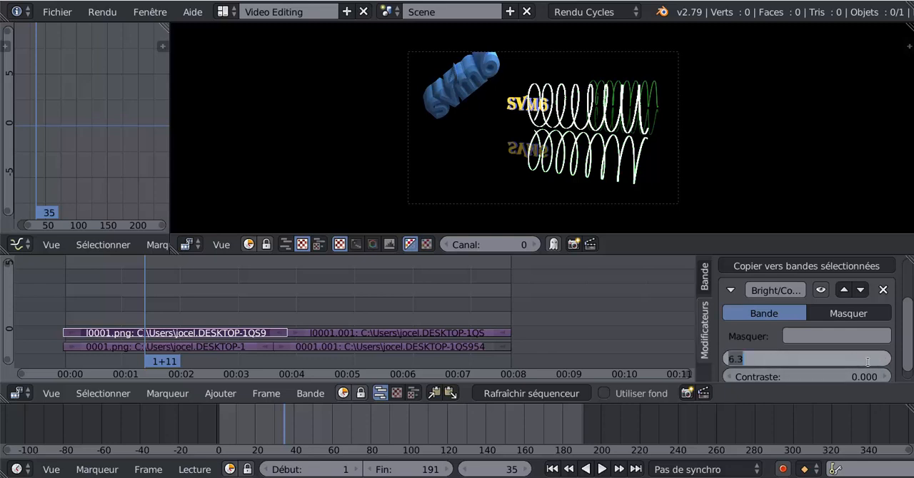
text(1)
key(Return)
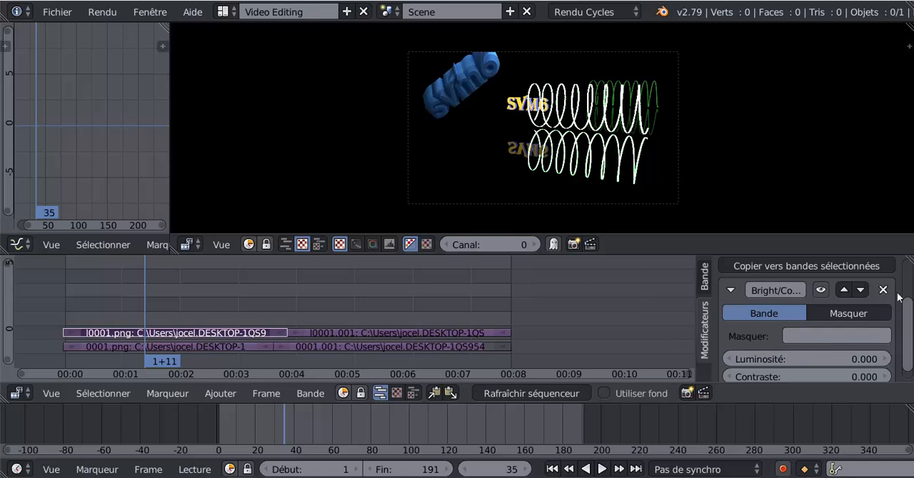
scroll(911, 304, down, 1)
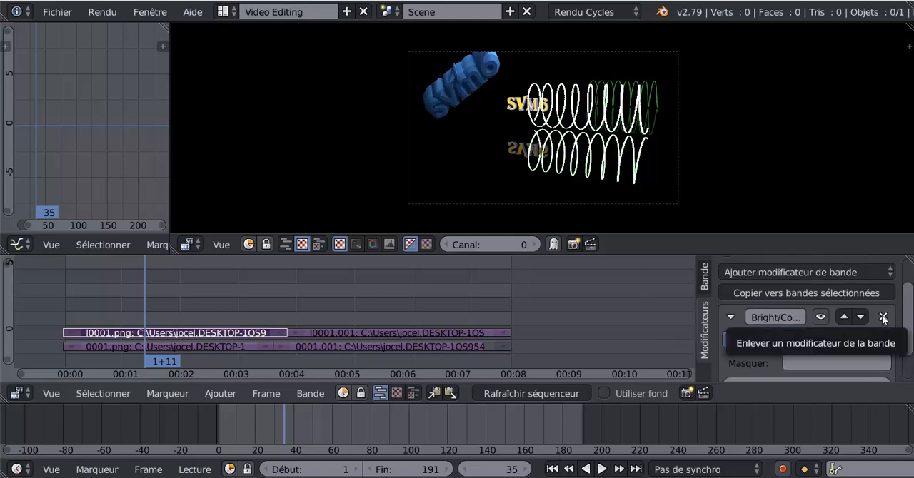
click(883, 318)
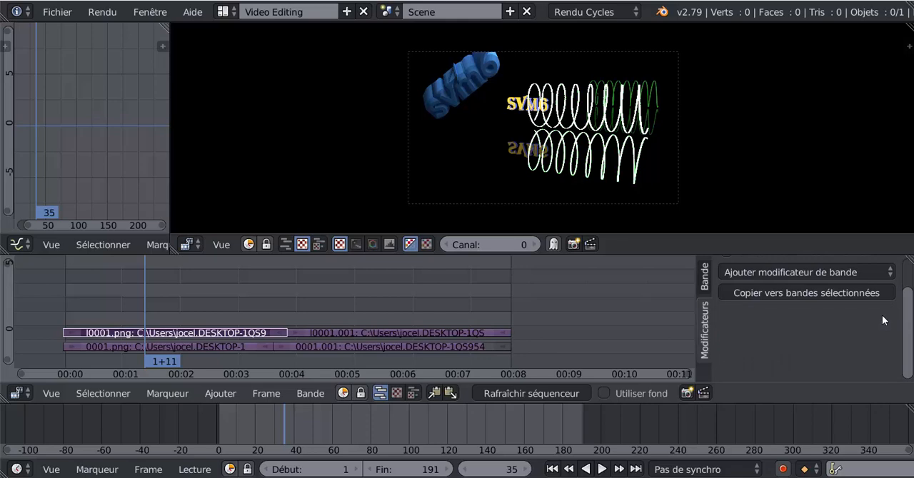
- Select the 0001.png strip, move the playhead to frame 34 and add a Luminosité/Contraste modifier to the strip
right_click(200, 346)
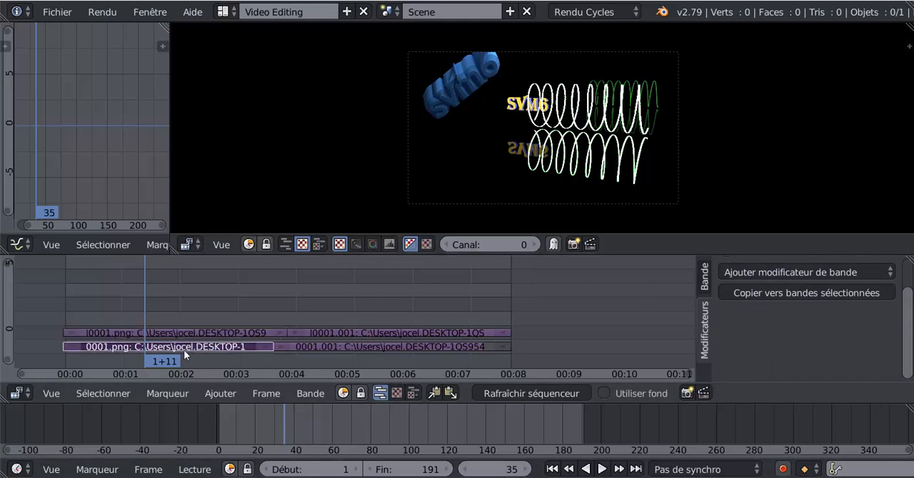
mouse_move(145, 304)
mouse_down()
mouse_move(169, 298)
mouse_move(143, 301)
mouse_up()
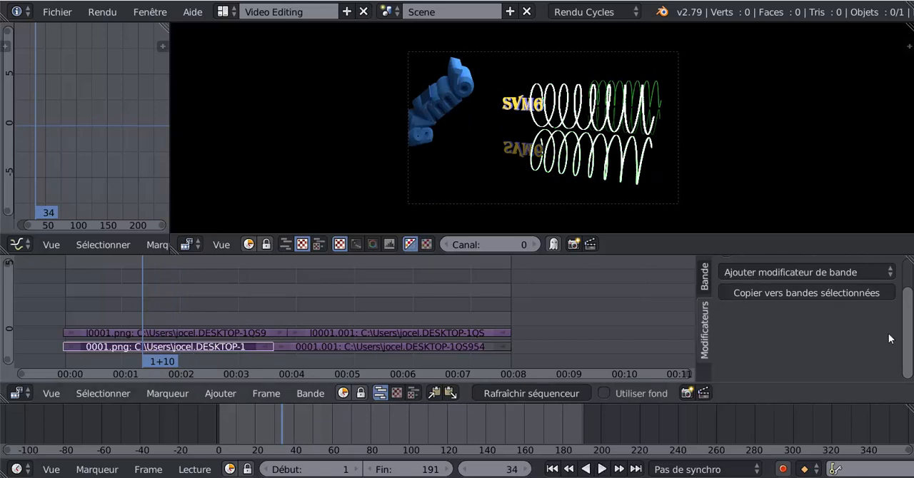
scroll(909, 337, up, 1)
scroll(908, 337, up, 1)
scroll(712, 327, up, 1)
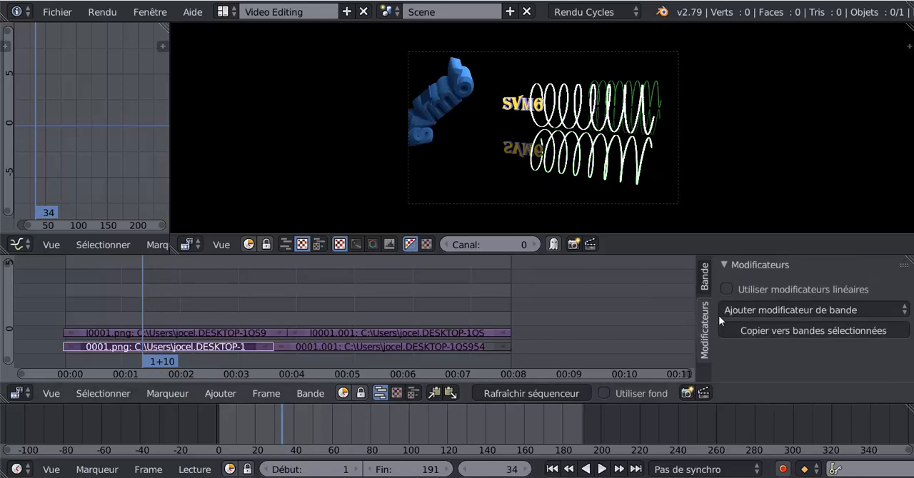
click(757, 308)
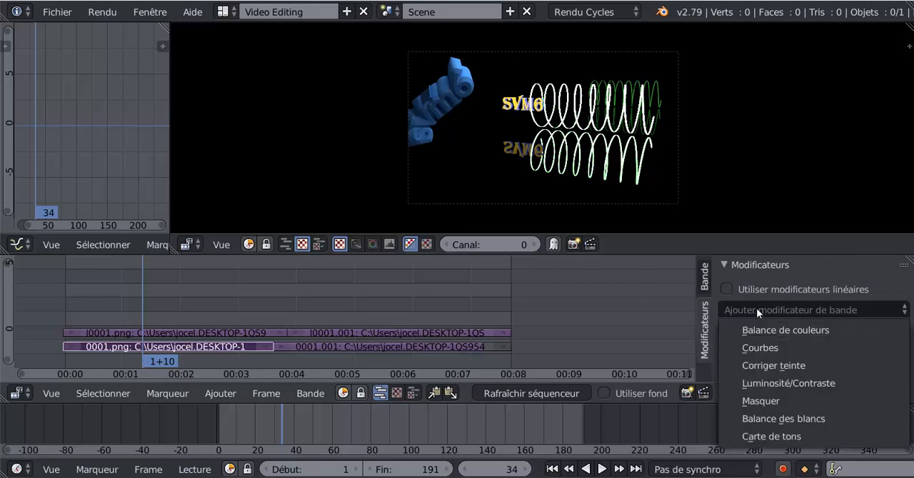
click(781, 383)
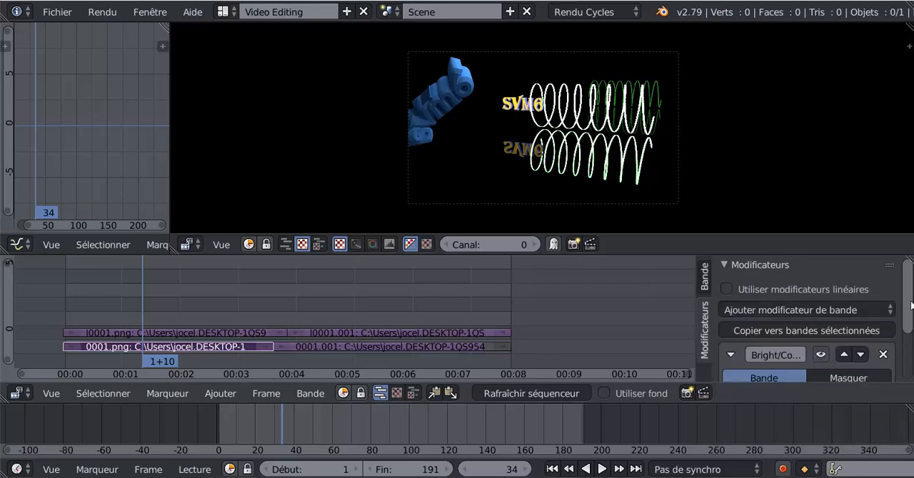
- Try a Luminosité of 7.6 on the 0001.png strip's modifier and reset it to 0
scroll(910, 336, down, 2)
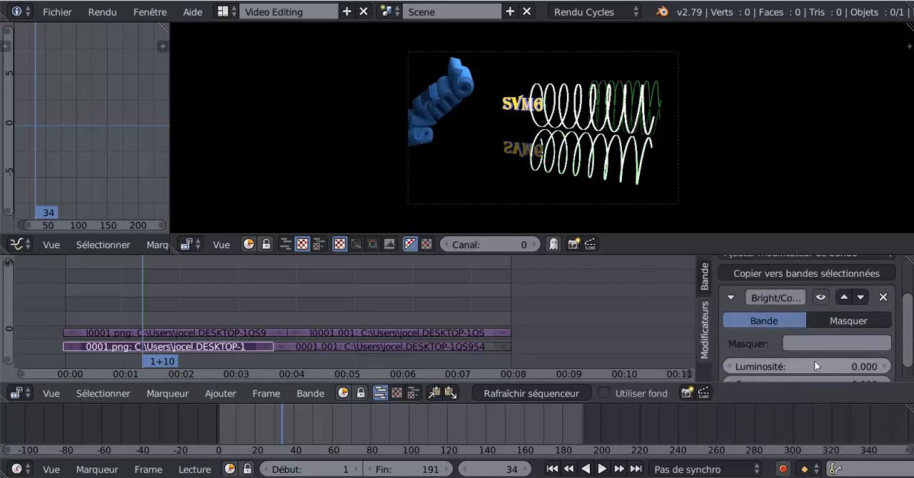
scroll(909, 325, down, 1)
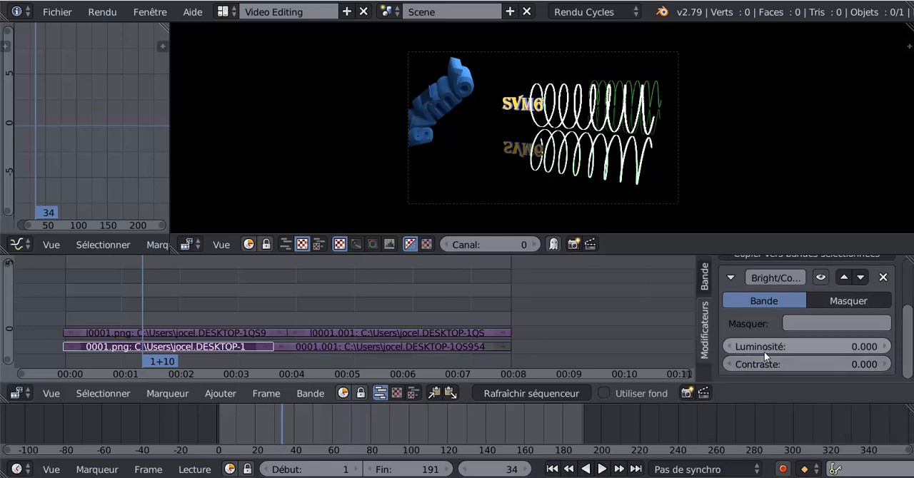
drag(764, 352, 817, 345)
click(840, 345)
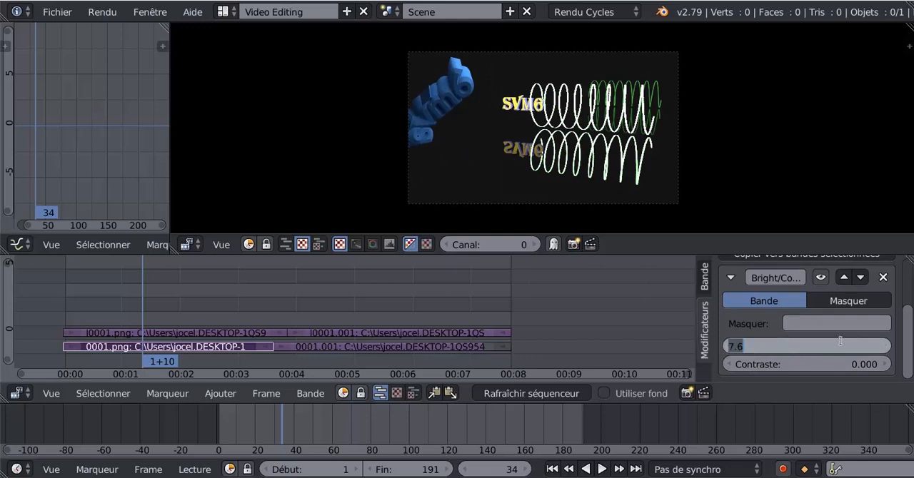
text(0)
key(Return)
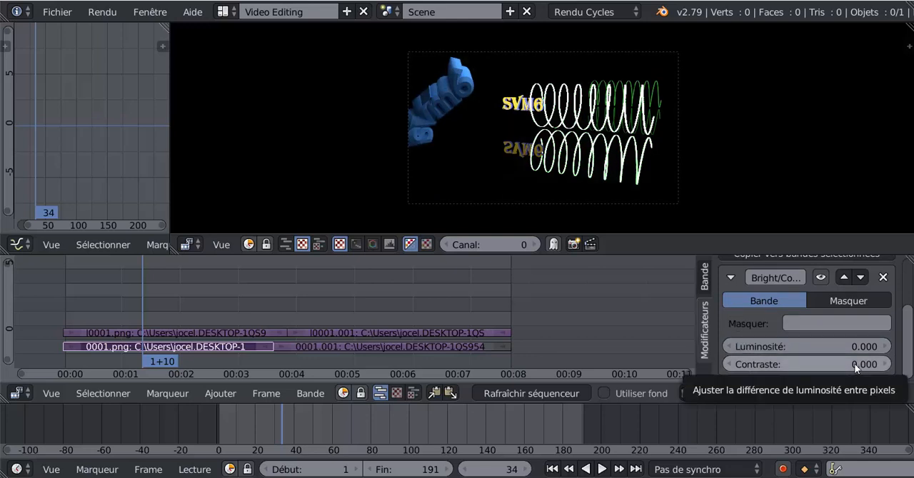
- Keyframe the modifier's Contraste at 0.000 on frame 34 and turn on automatic keyframe insertion
right_click(817, 363)
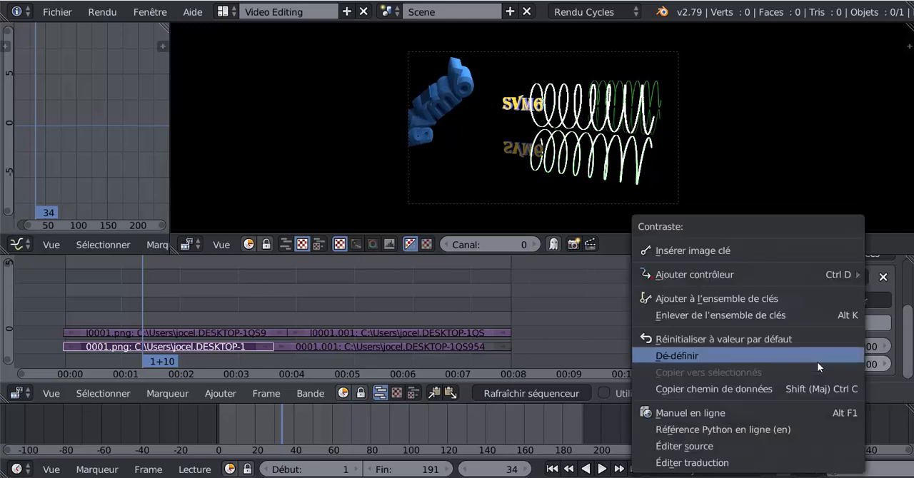
click(705, 251)
click(783, 469)
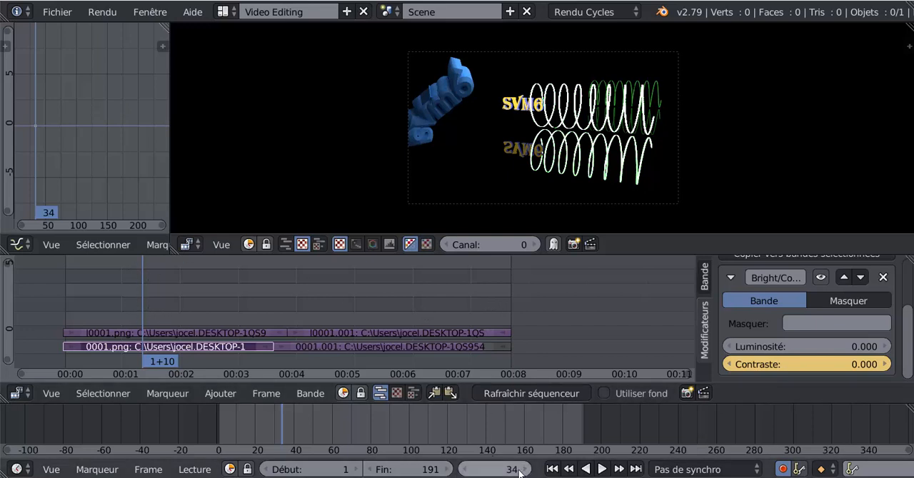
- Step the playhead to frame 36 and back to 34, and raise the modifier's Contraste to 147.3 at frame 34
drag(502, 475, 505, 474)
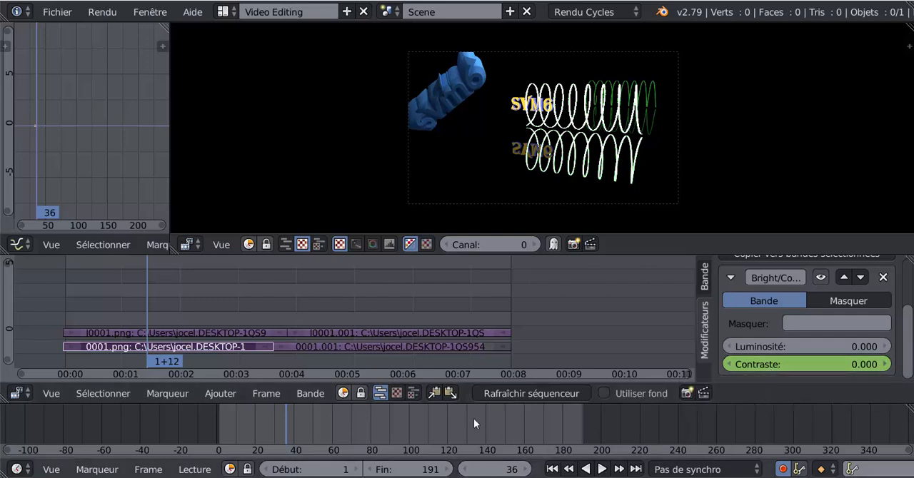
click(465, 470)
click(465, 470)
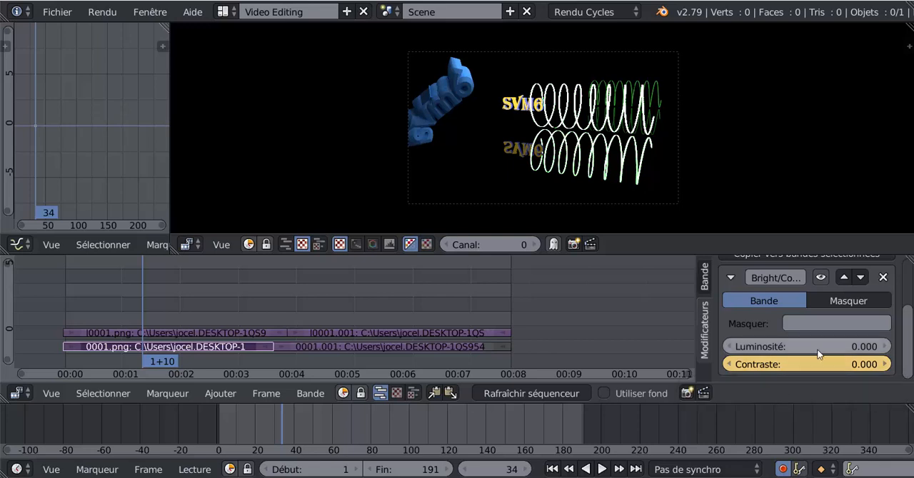
drag(797, 370, 835, 370)
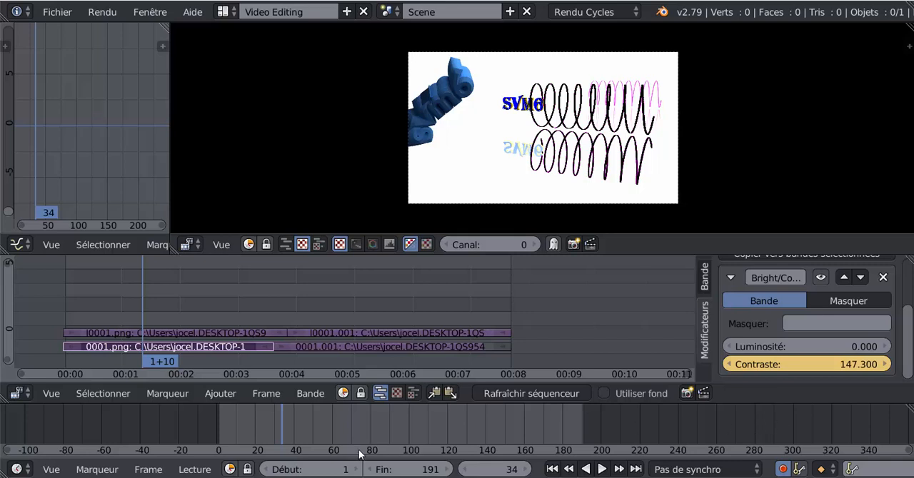
- Move the playhead to frame 36 and set the modifier's Contraste to 0 there
click(528, 470)
click(528, 470)
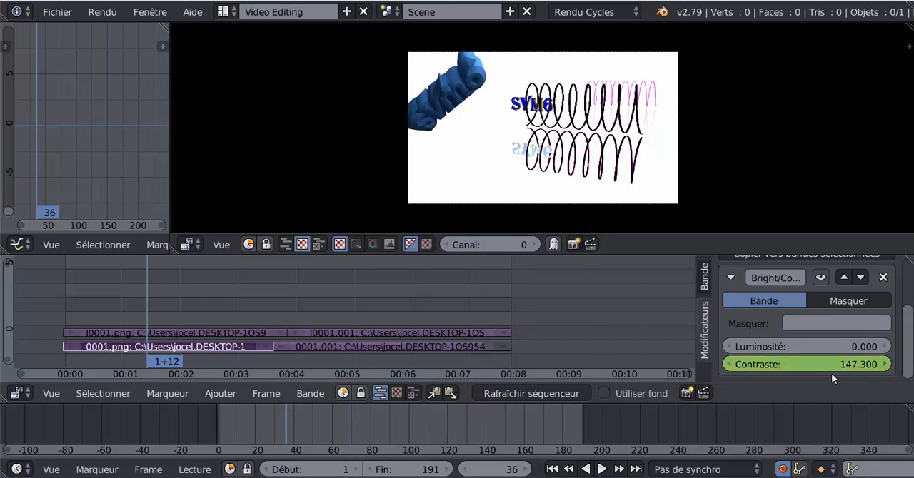
click(858, 367)
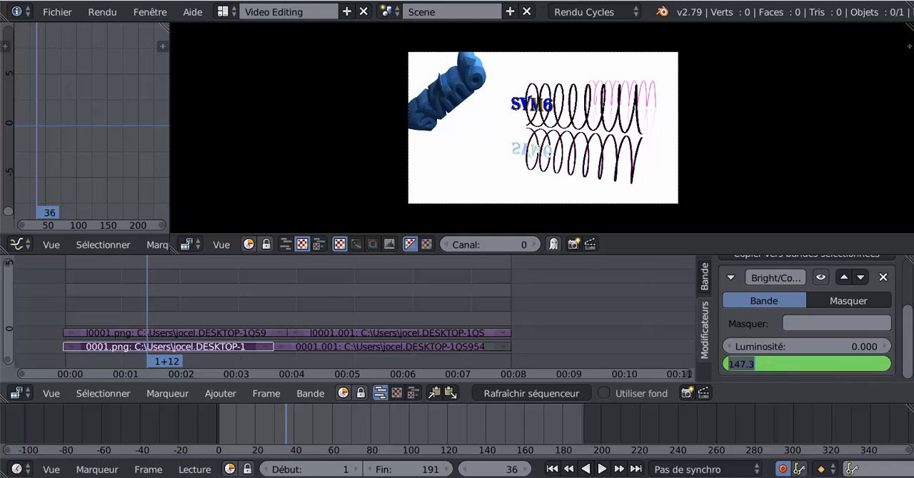
text(0)
key(Return)
- Scrub back to frame 27 to check the contrast effect, and remove the modifier from the 0001.png strip
mouse_move(282, 423)
mouse_down()
mouse_move(244, 432)
mouse_move(296, 429)
mouse_move(227, 429)
mouse_move(271, 426)
mouse_up()
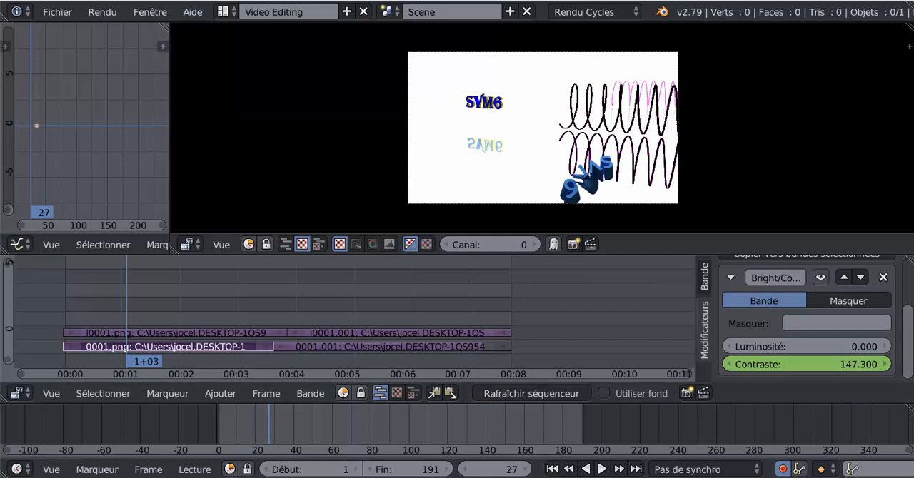
scroll(843, 328, up, 2)
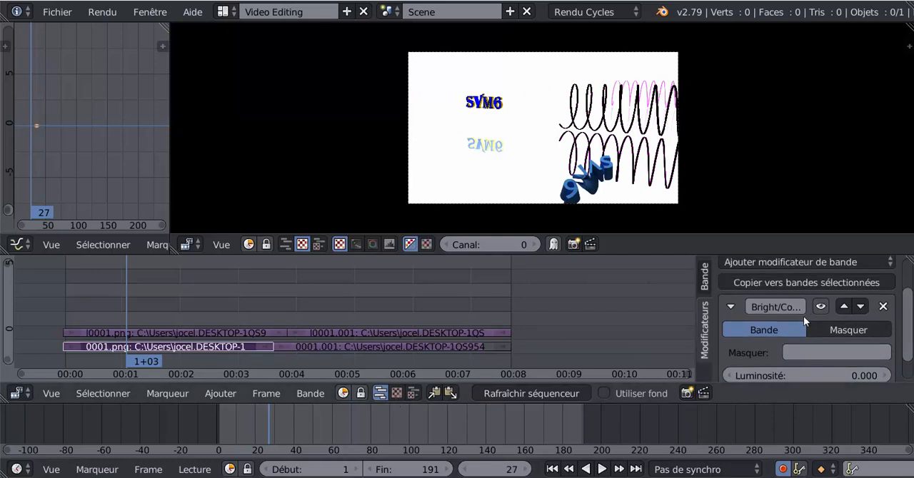
click(883, 306)
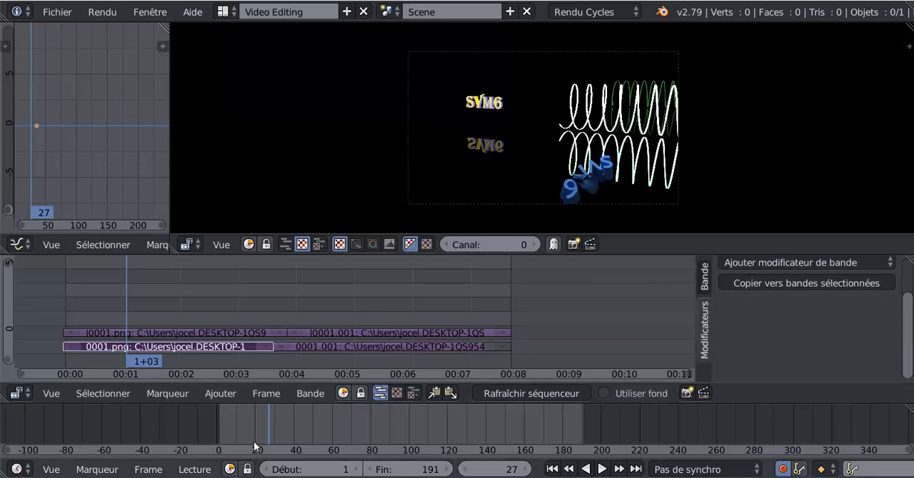
- Move the playhead to frame 28 and try copying the 0001.png strip's modifiers to the selected strips
click(273, 430)
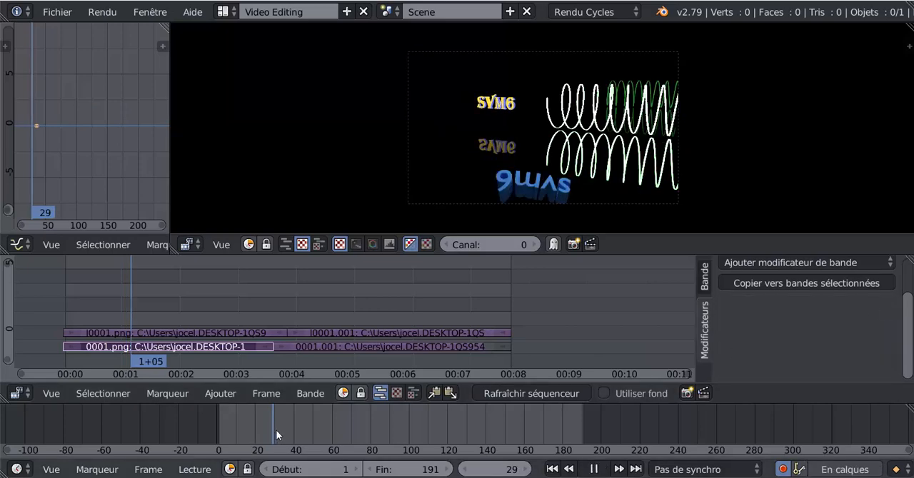
click(798, 283)
click(804, 283)
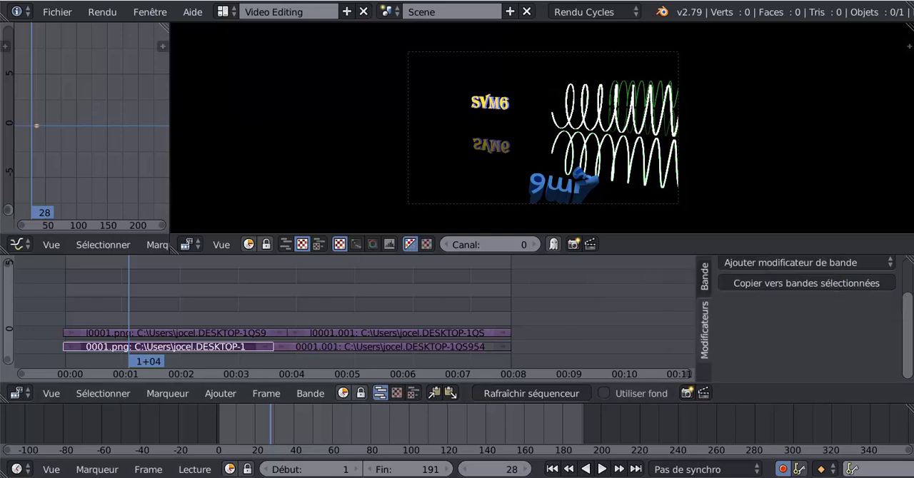
- Add a Luminosité/Contraste modifier to the 0001.png strip and clear all existing keyframes from its Contraste value
drag(905, 350, 903, 322)
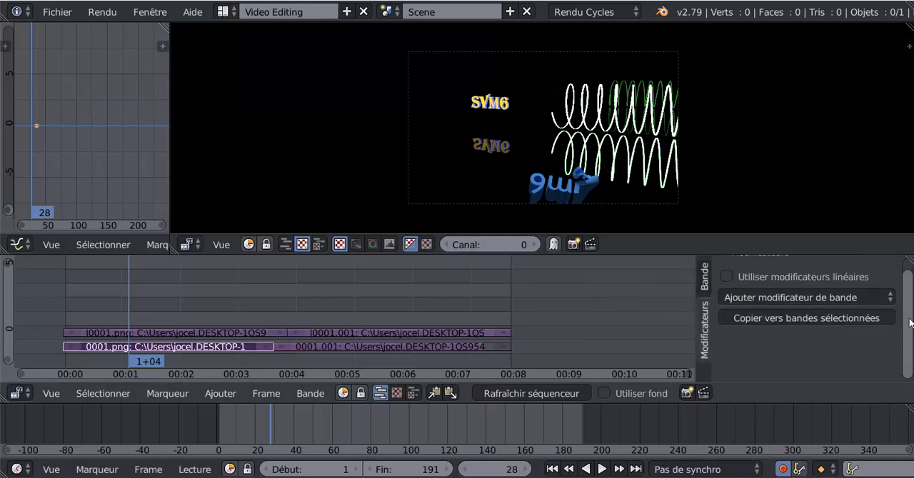
click(804, 300)
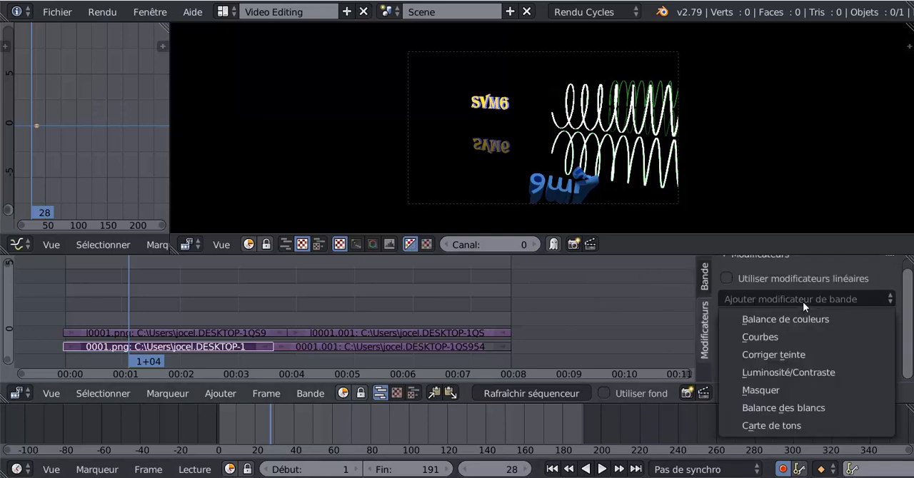
click(773, 373)
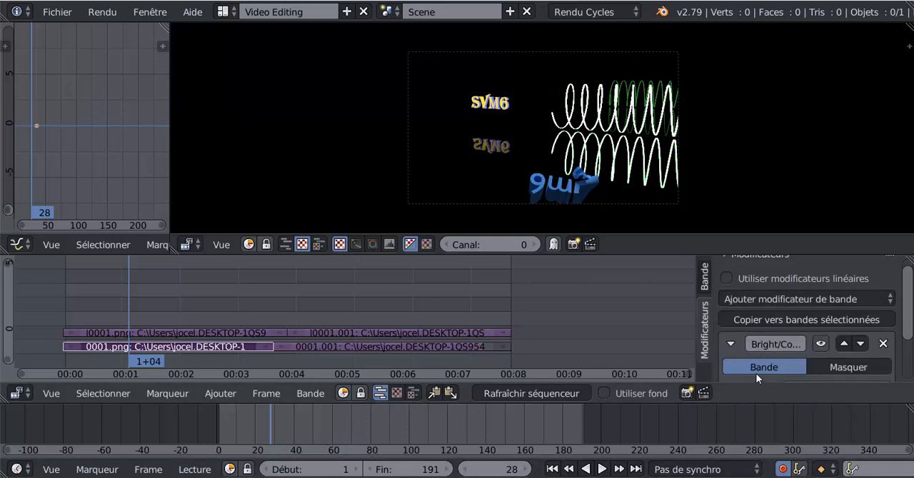
scroll(880, 374, down, 3)
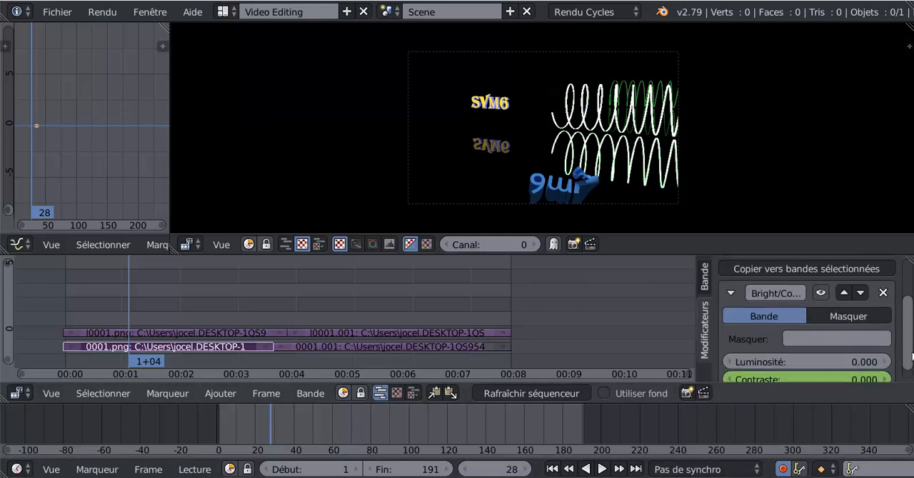
right_click(796, 368)
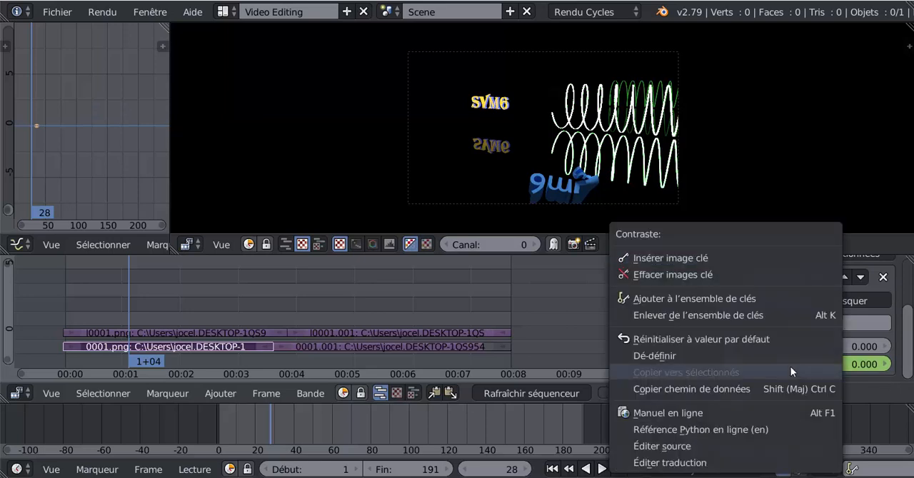
click(690, 273)
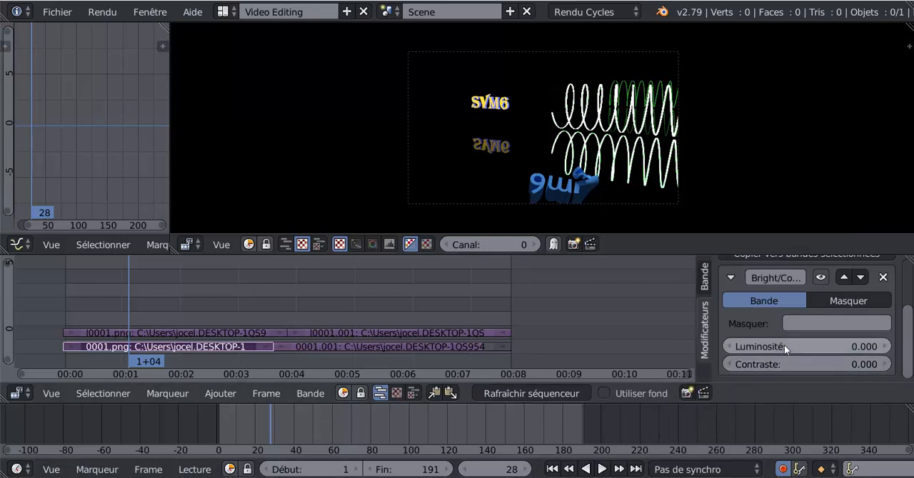
- Insert a Contraste keyframe at frame 28, and set Contraste to 28.6 at frame 30
right_click(791, 365)
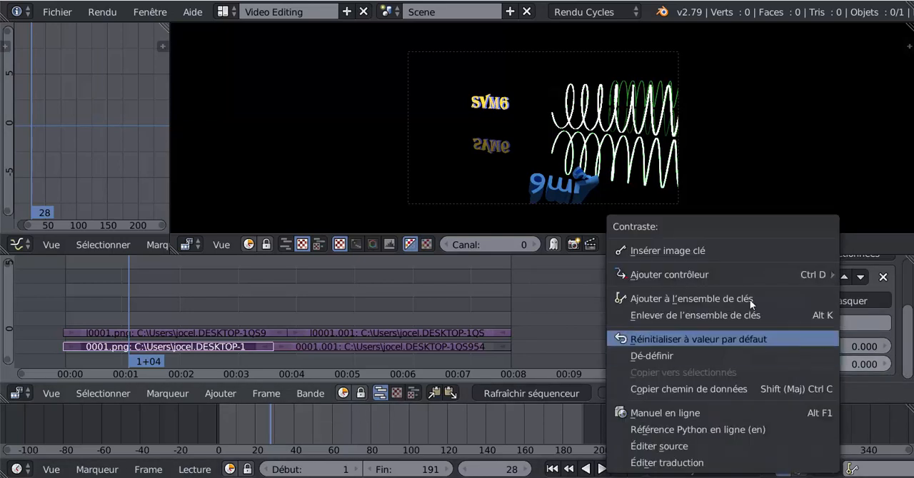
click(708, 252)
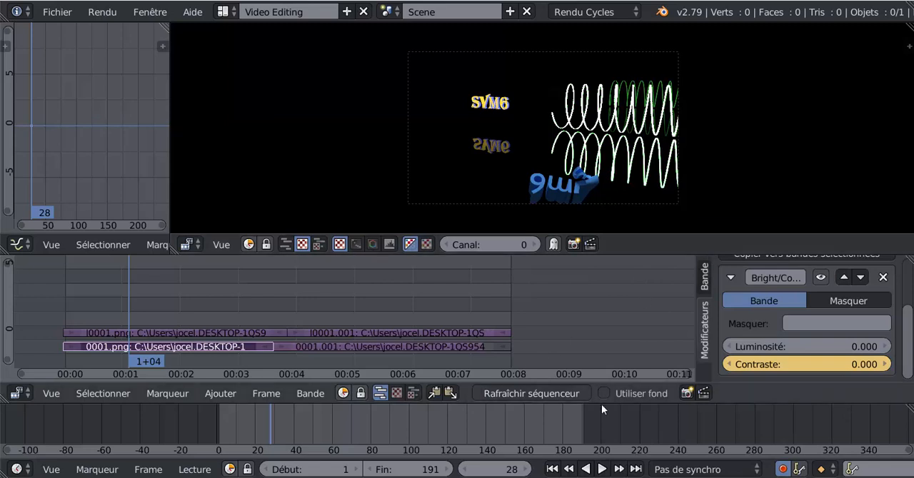
click(527, 471)
click(526, 471)
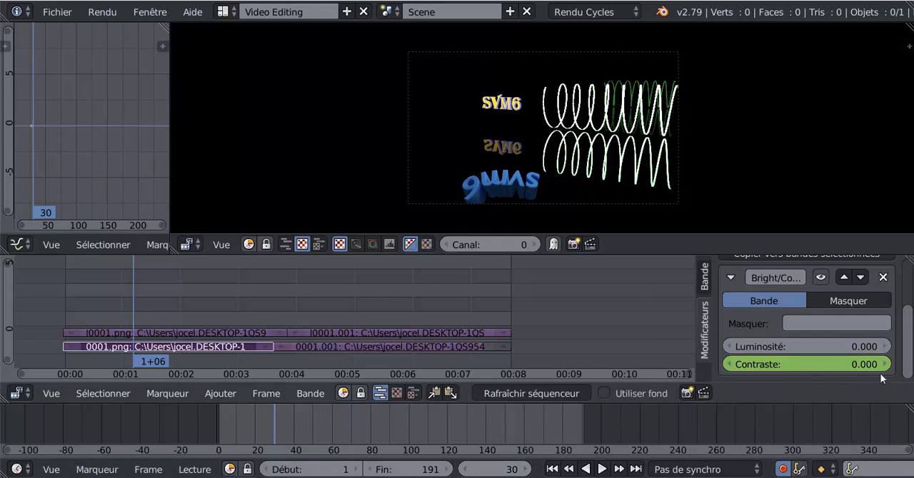
mouse_move(833, 370)
mouse_down()
mouse_move(910, 369)
mouse_move(832, 368)
mouse_up()
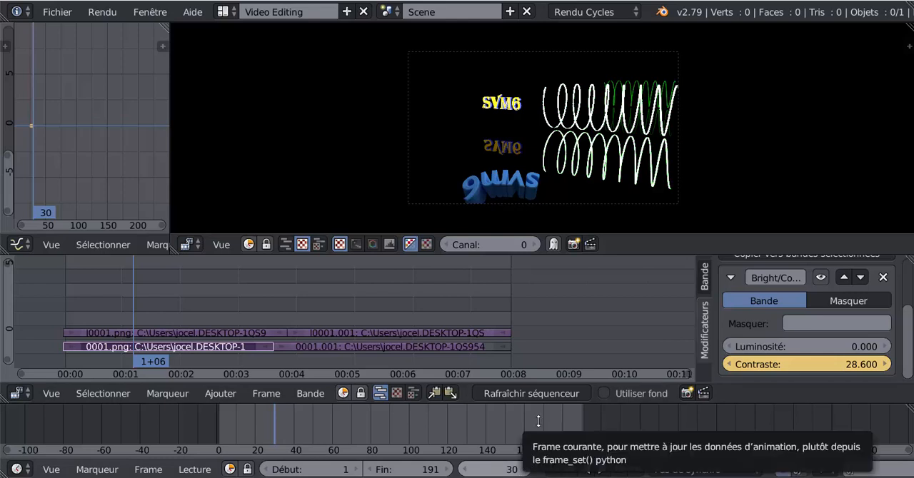
- Advance the playhead to frame 32 and set the modifier's Contraste to 0 there
click(527, 470)
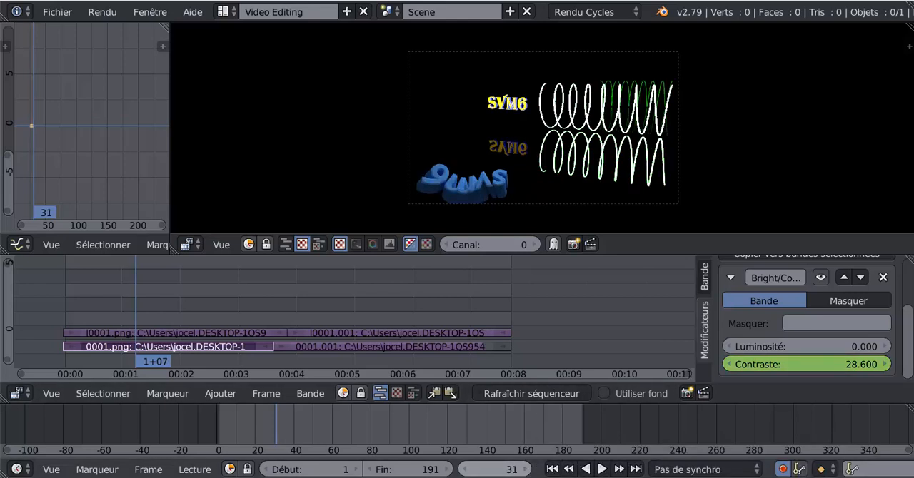
click(527, 470)
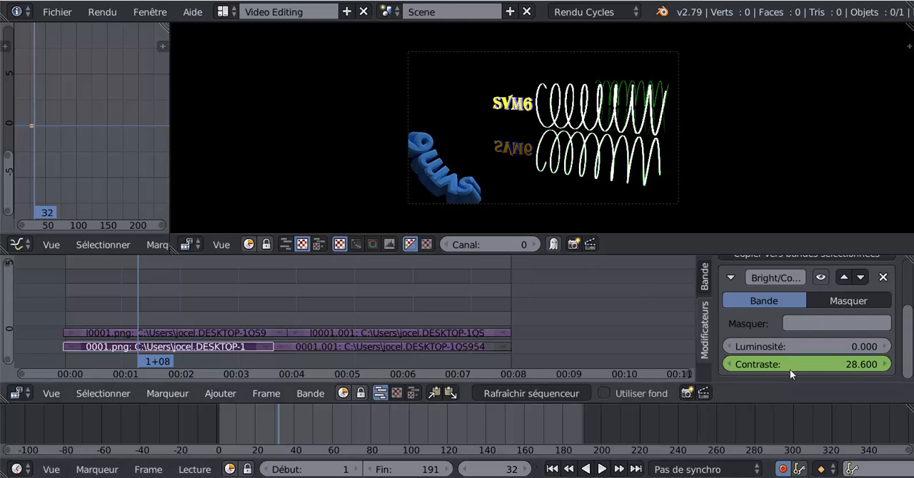
drag(853, 368, 772, 368)
click(854, 366)
text(0)
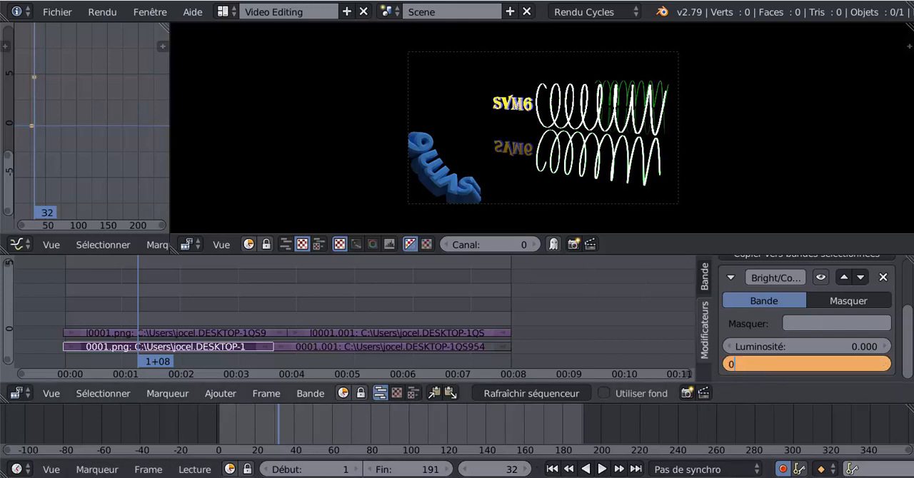
key(Return)
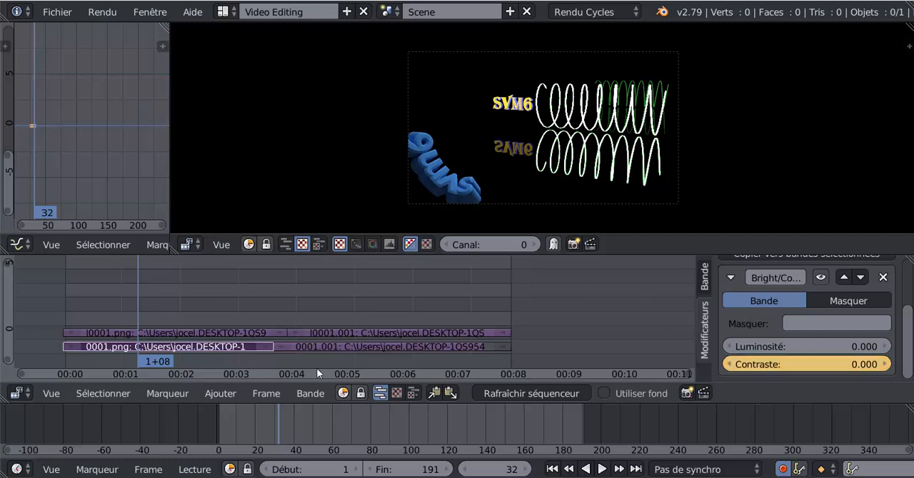
- Play the animation, return to frame 18, and replay it through frame 55 to check the contrast change
key(alt+a)
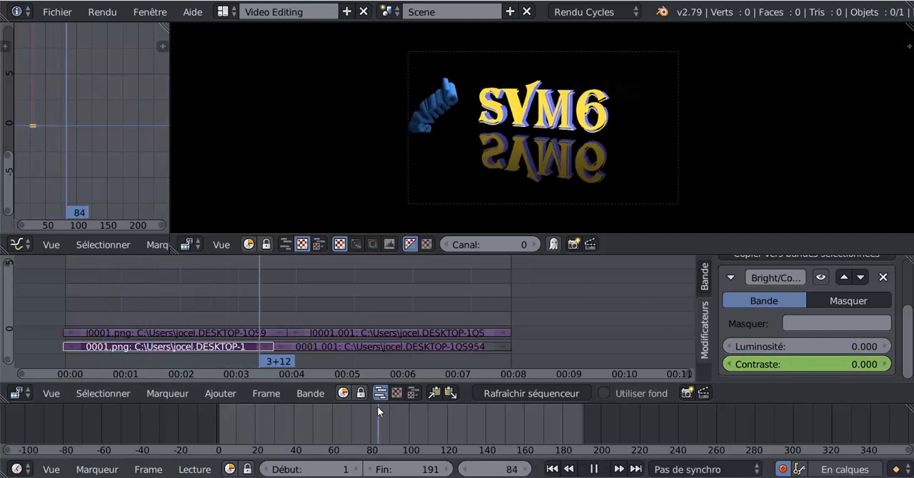
click(268, 412)
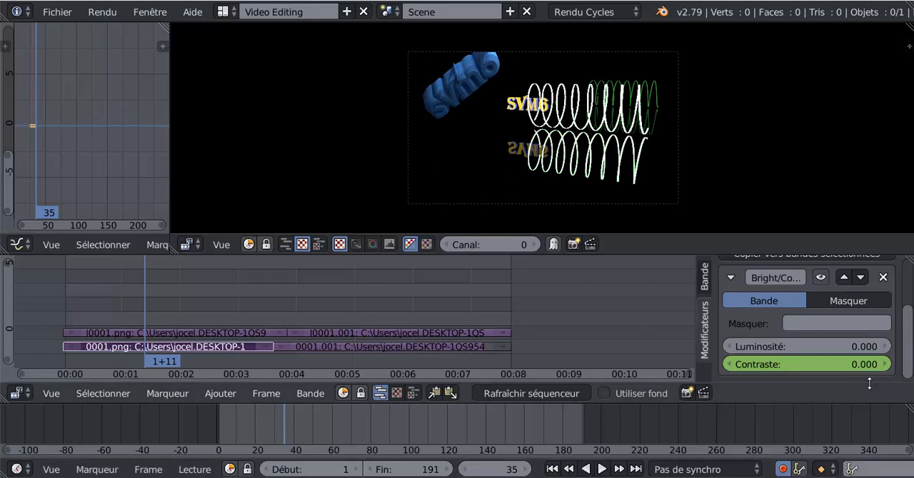
scroll(874, 359, up, 5)
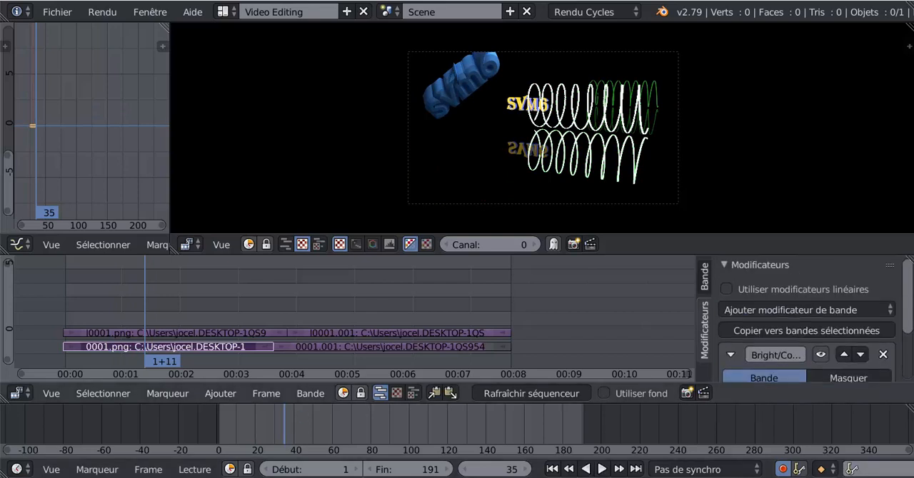
scroll(874, 360, down, 4)
click(252, 426)
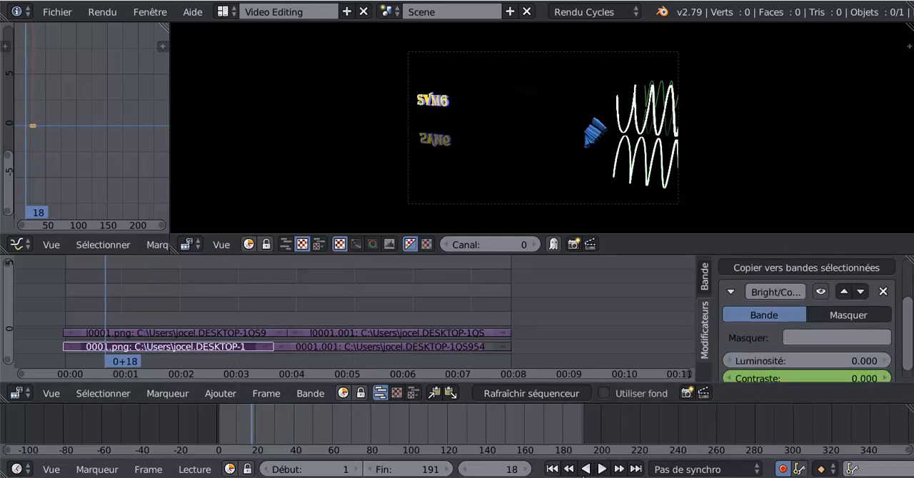
click(602, 470)
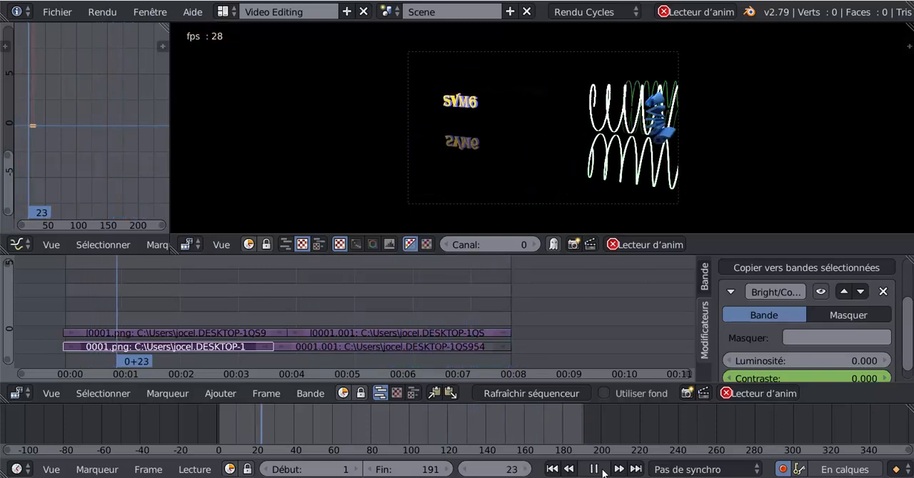
click(593, 469)
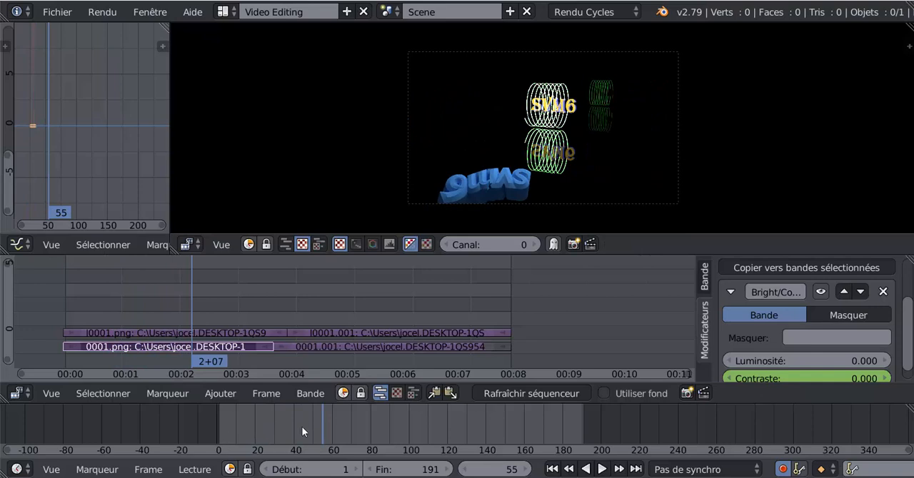
- Remove the 0001.png strip's brightness/contrast modifier and add a new Luminosité/Contraste modifier with the playhead at frame 34
scroll(911, 366, down, 1)
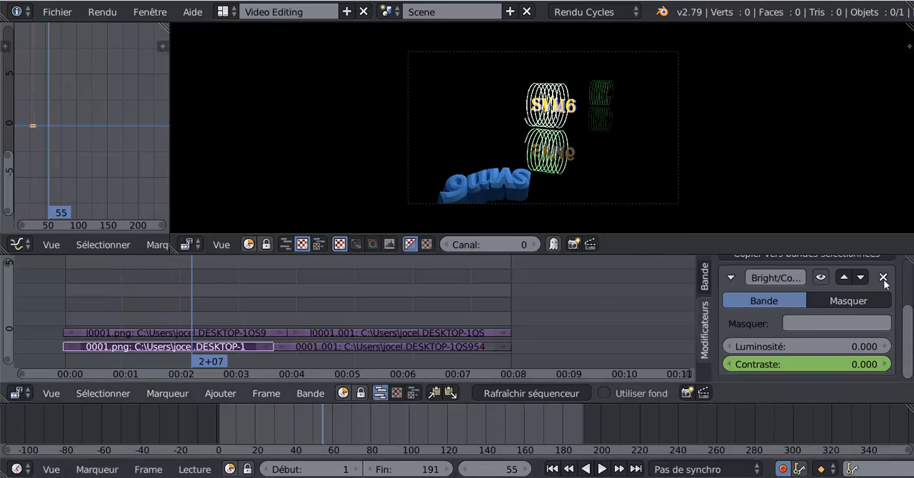
click(884, 278)
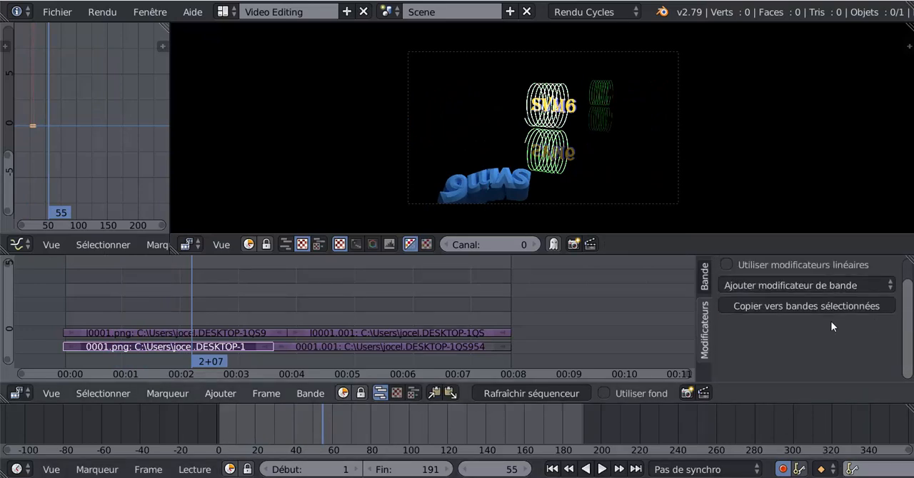
drag(326, 418, 282, 424)
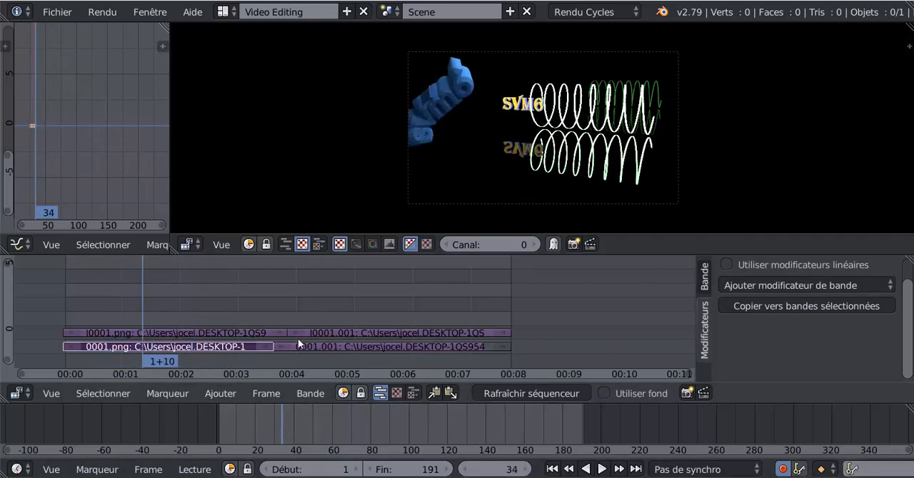
scroll(744, 311, up, 2)
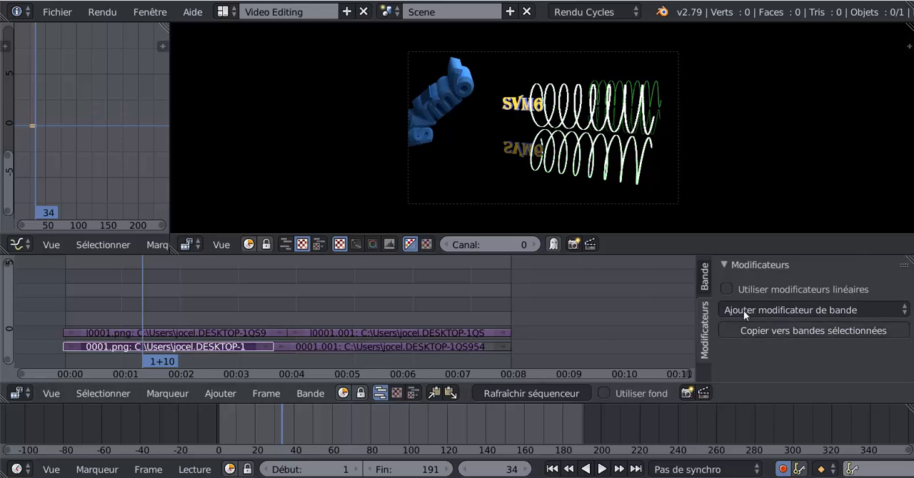
click(794, 310)
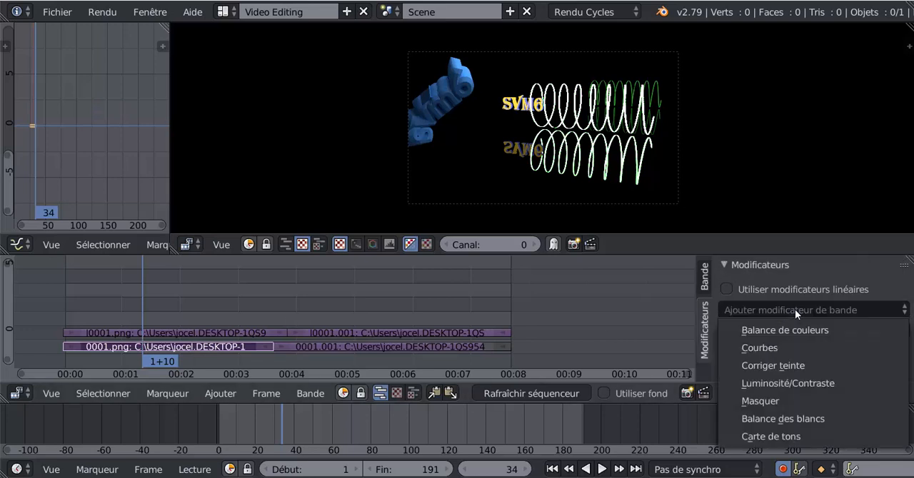
click(787, 382)
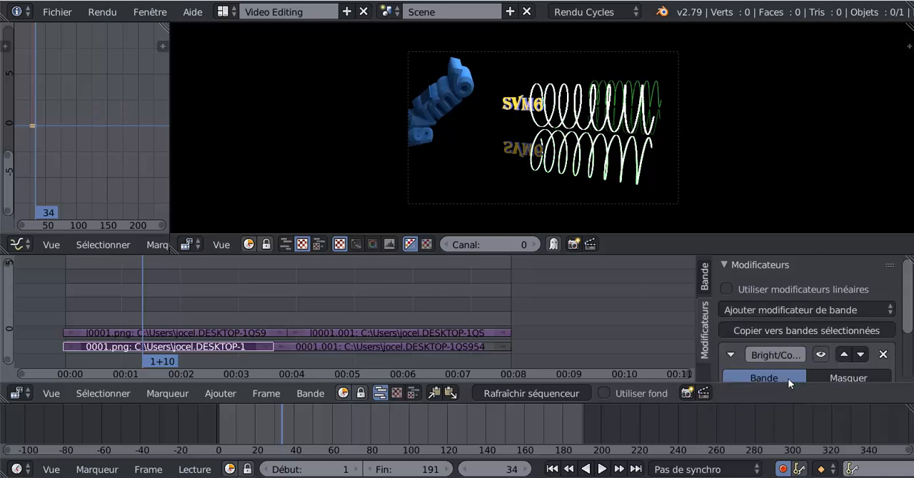
scroll(910, 370, down, 5)
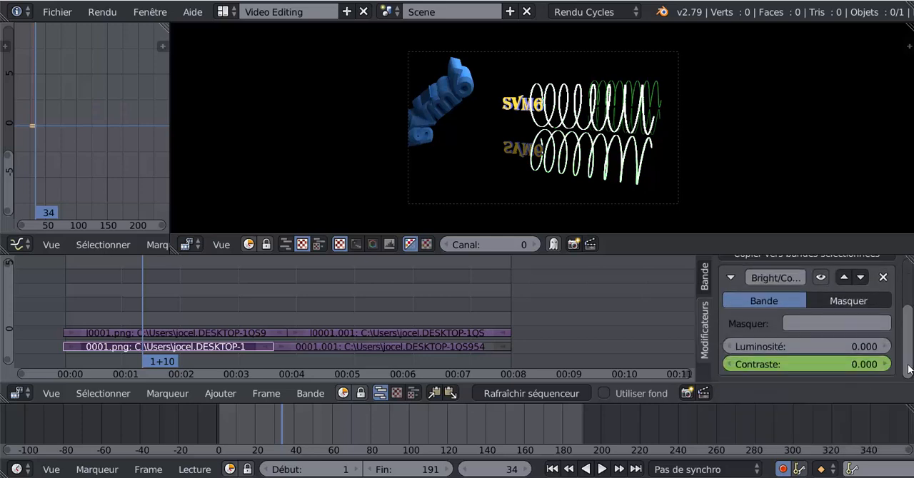
- Clear the new modifier's old Contraste keyframes and insert a fresh Contraste keyframe at frame 34
right_click(826, 365)
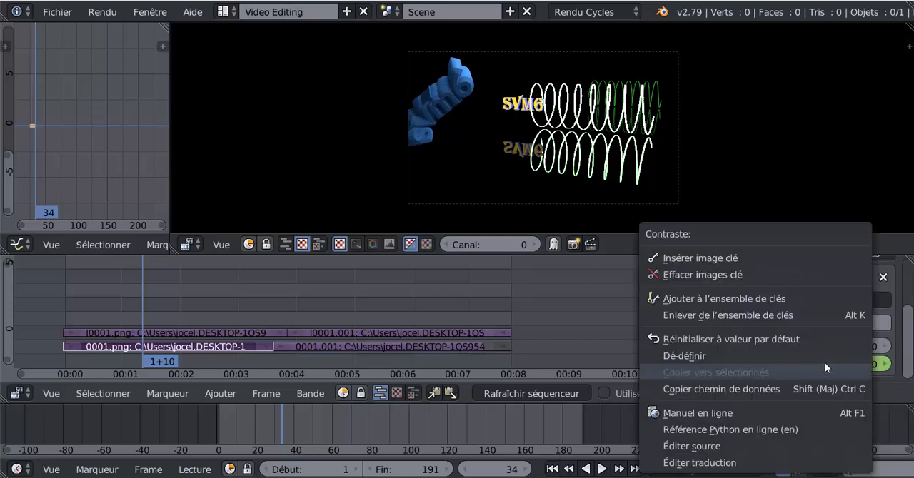
click(699, 274)
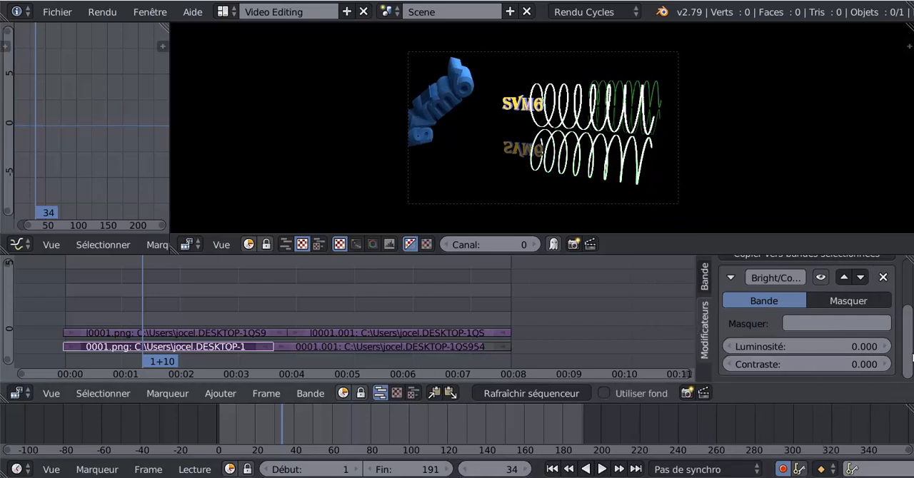
right_click(789, 364)
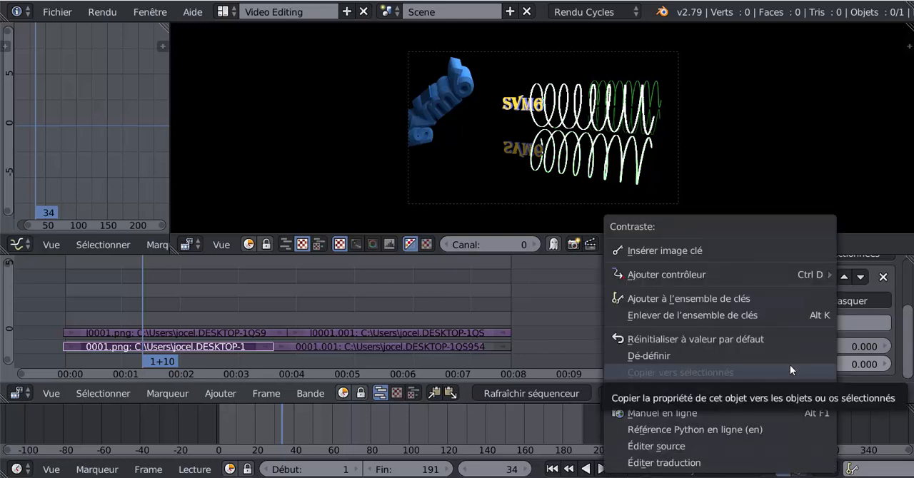
click(669, 251)
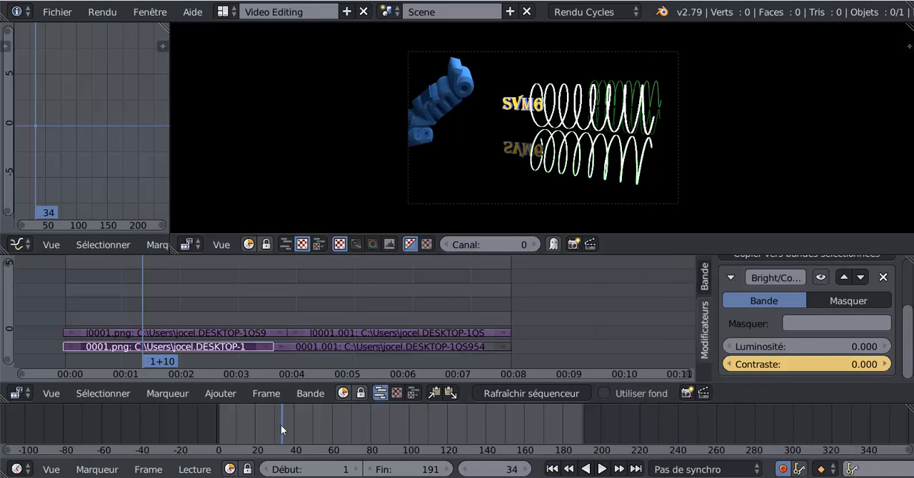
- Advance the playhead to frame 36 and lower the modifier's Contraste to -79 there
click(526, 470)
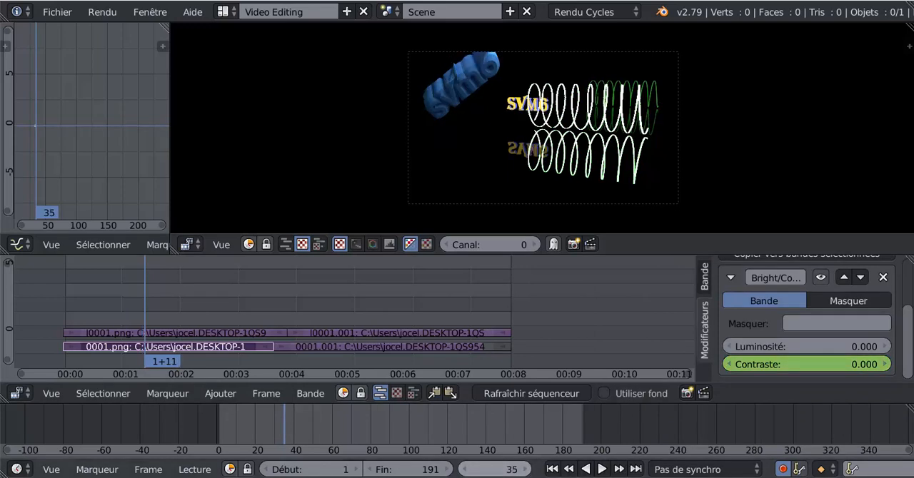
click(525, 470)
drag(810, 366, 747, 365)
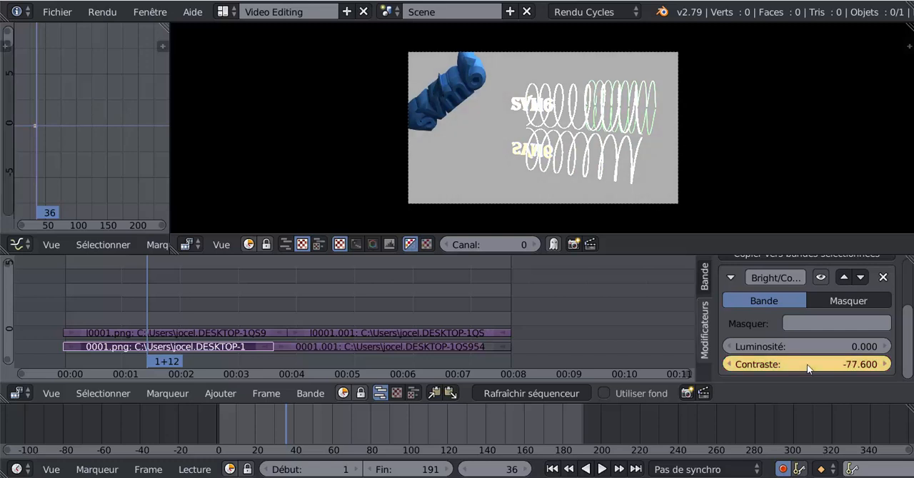
mouse_move(805, 366)
mouse_down()
mouse_move(865, 366)
mouse_move(805, 369)
mouse_up()
- Advance the playhead to frame 38 and set the 0001.png strip's Contraste to 0 there
click(524, 473)
click(524, 473)
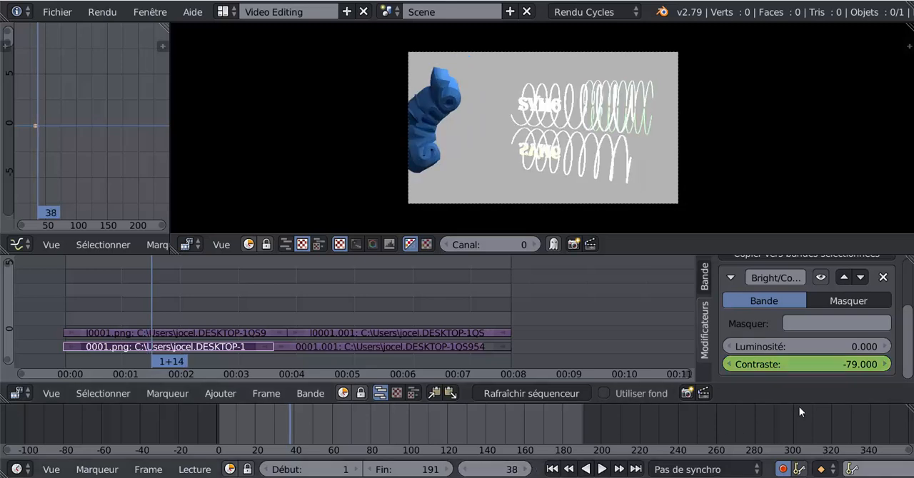
click(855, 366)
text(0)
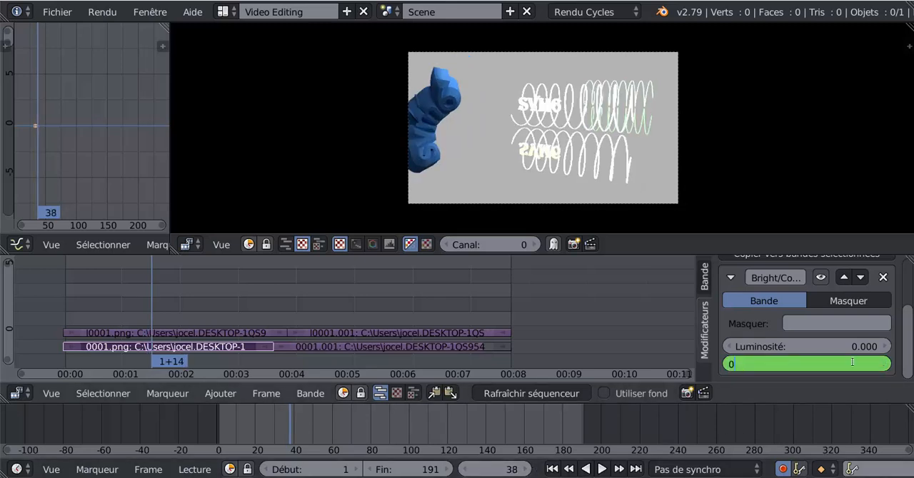
key(Return)
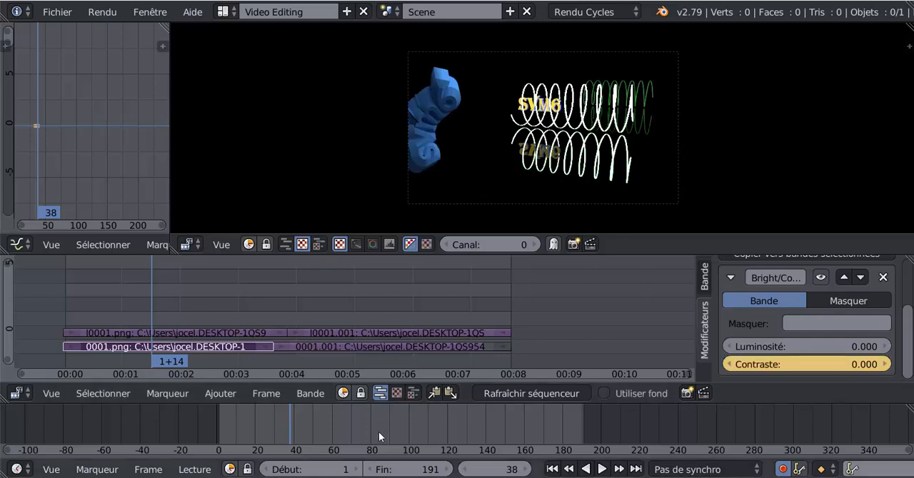
- Play back the animation to check the flash on the 0001.png strip
drag(292, 429, 241, 442)
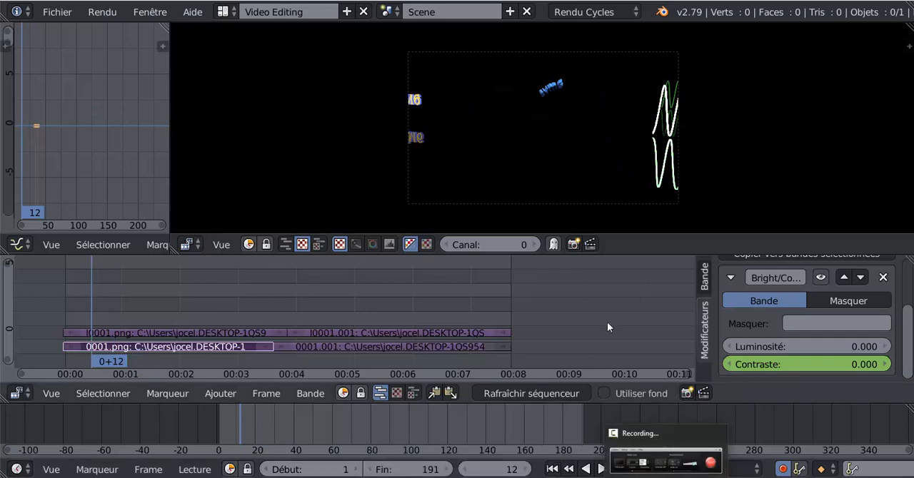
click(794, 421)
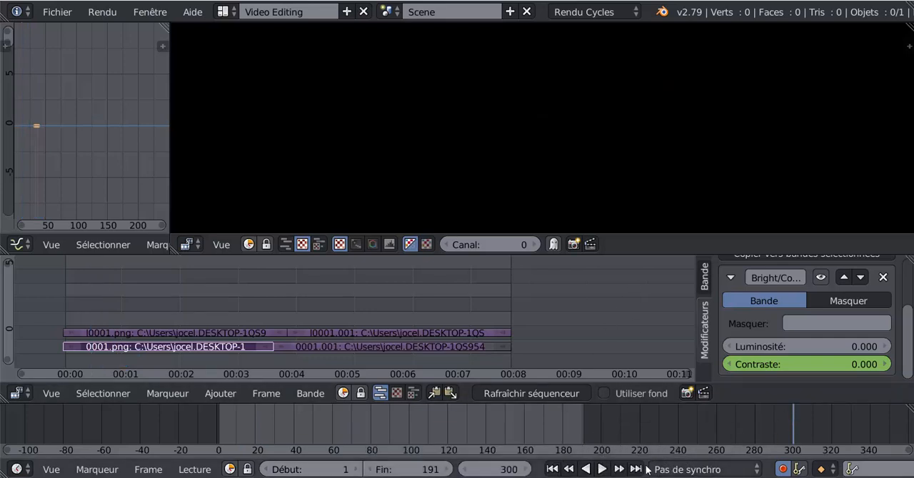
click(602, 469)
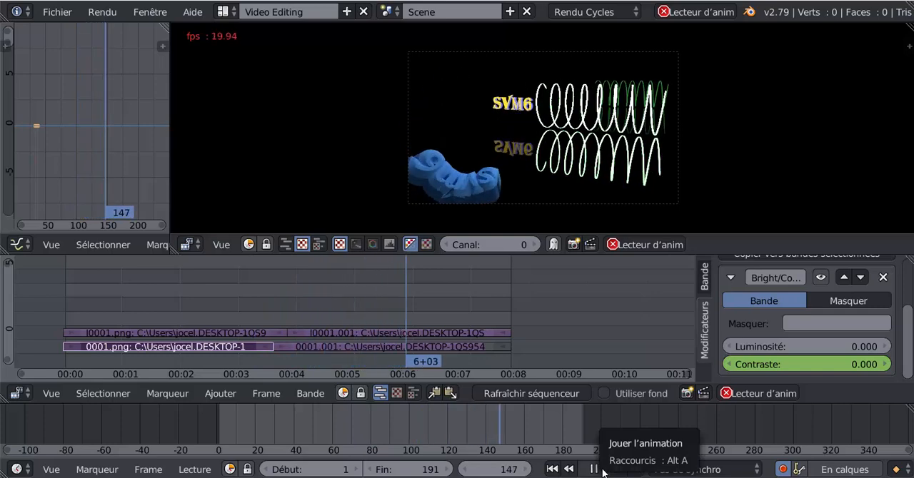
click(602, 471)
- With the playhead at frame 132, add a Luminosité/Contraste modifier to the 0001.001 strip in the lower channel
drag(438, 331, 370, 311)
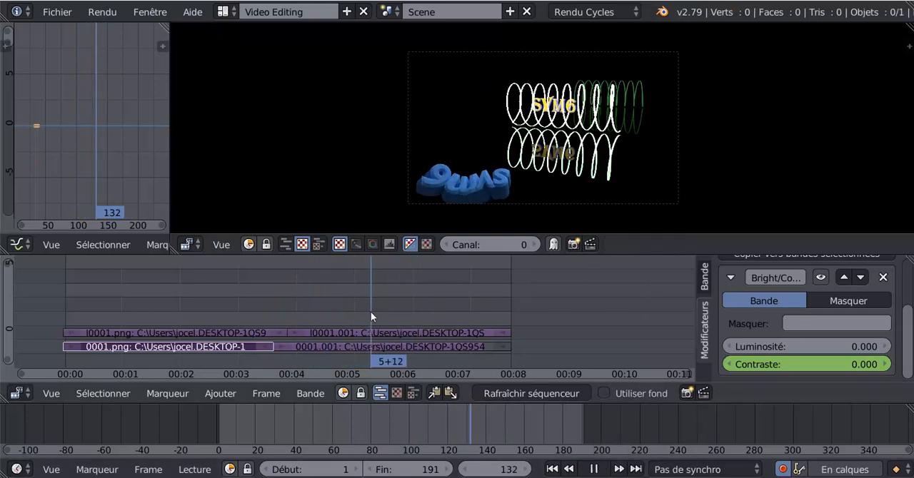
click(352, 347)
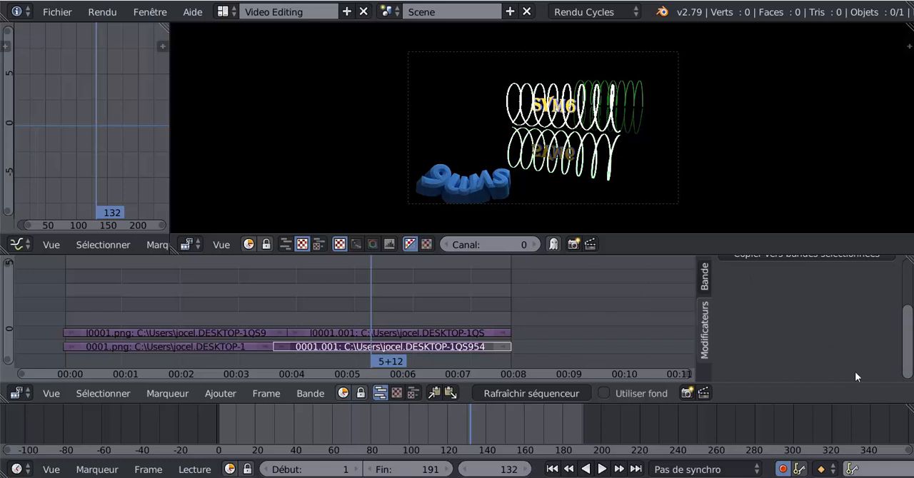
drag(911, 361, 905, 322)
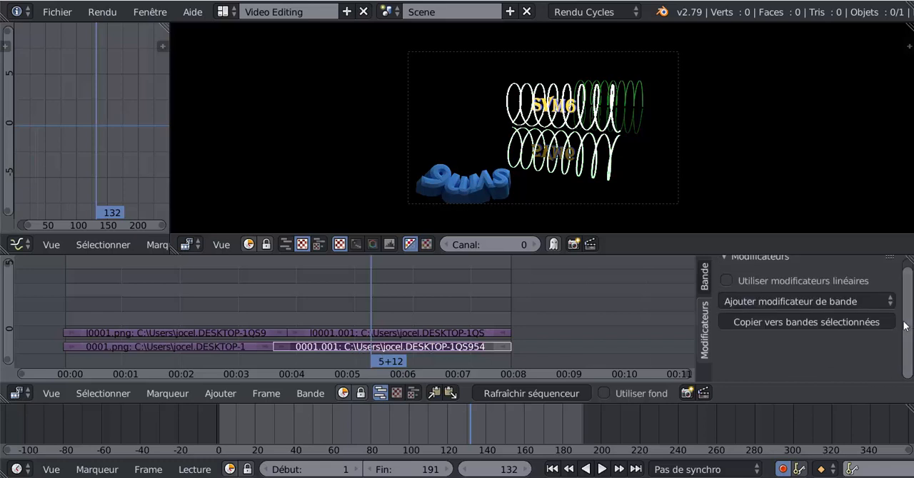
click(768, 302)
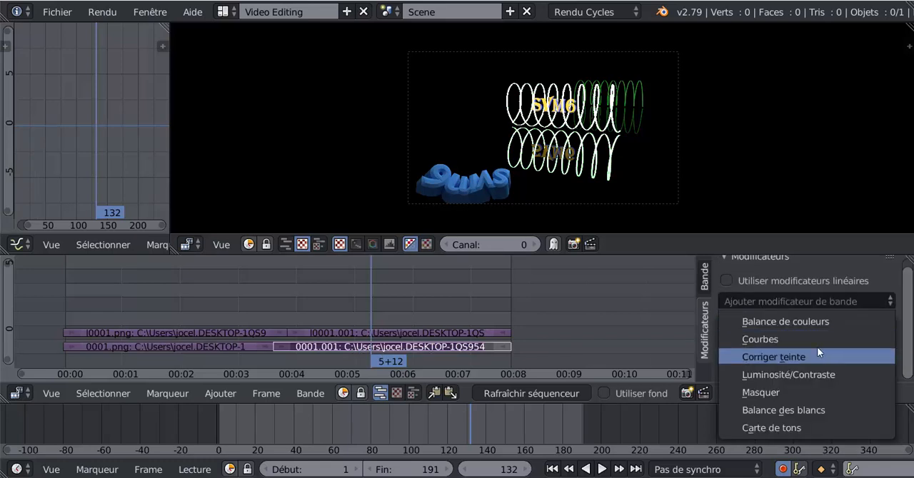
click(773, 374)
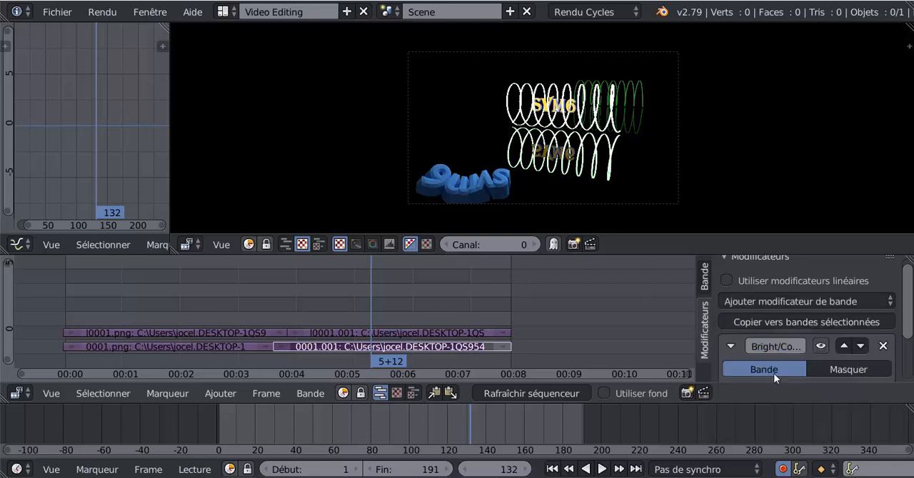
- Insert a Contraste keyframe at frame 132 for the 0001.001 strip and raise Contraste to 178.7 at frame 134
drag(907, 290, 907, 349)
right_click(776, 362)
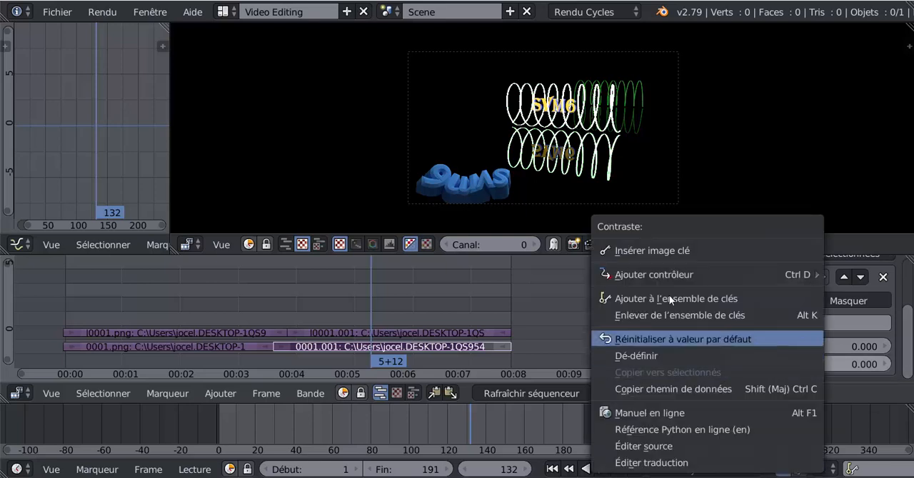
click(672, 251)
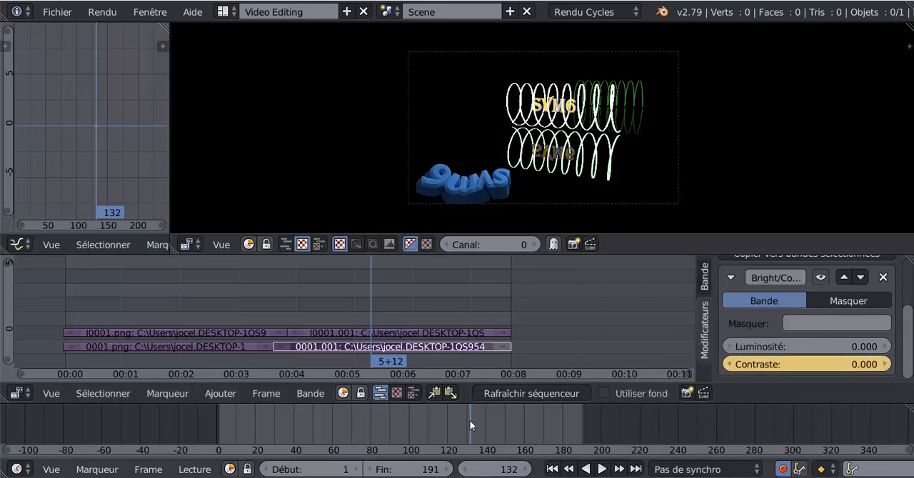
click(528, 470)
click(528, 470)
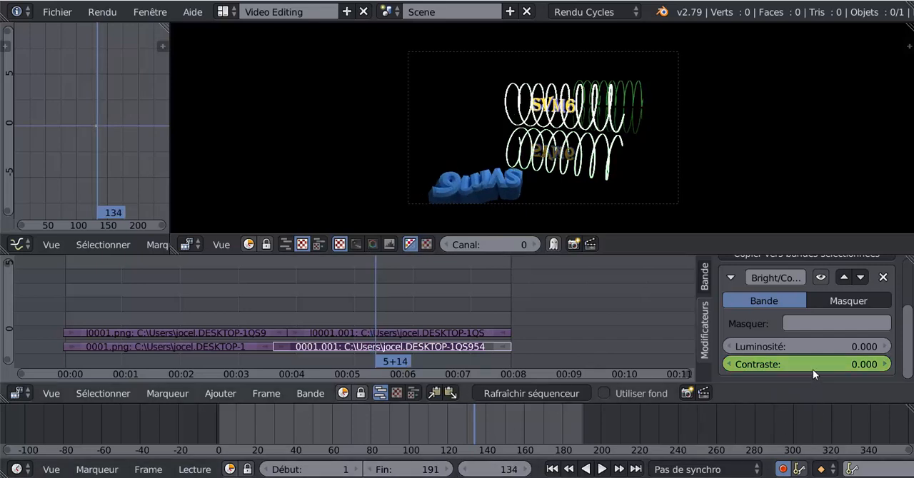
drag(815, 366, 908, 367)
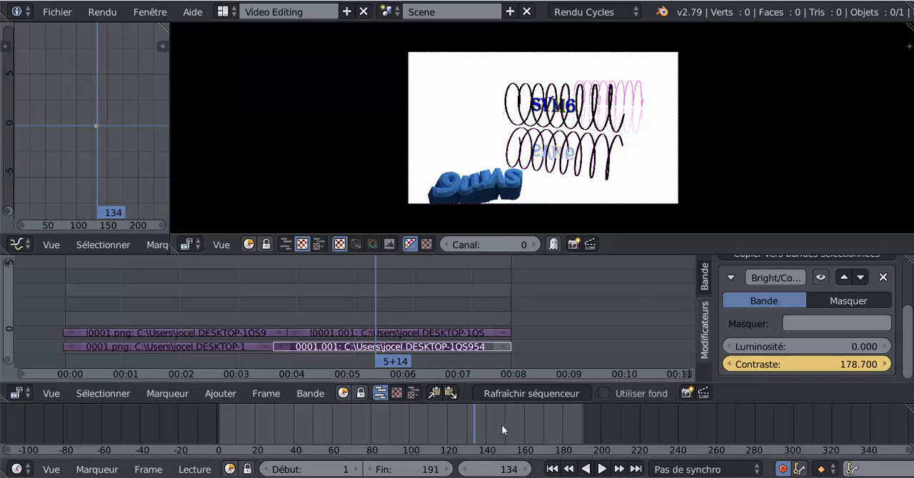
- Advance the playhead to frame 136 and set the 0001.001 strip's Contraste to 0 there
click(523, 470)
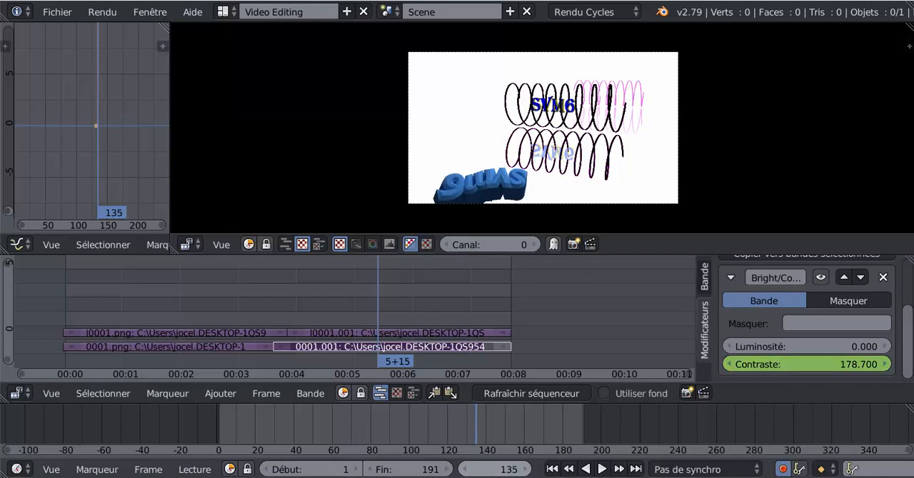
key(Right)
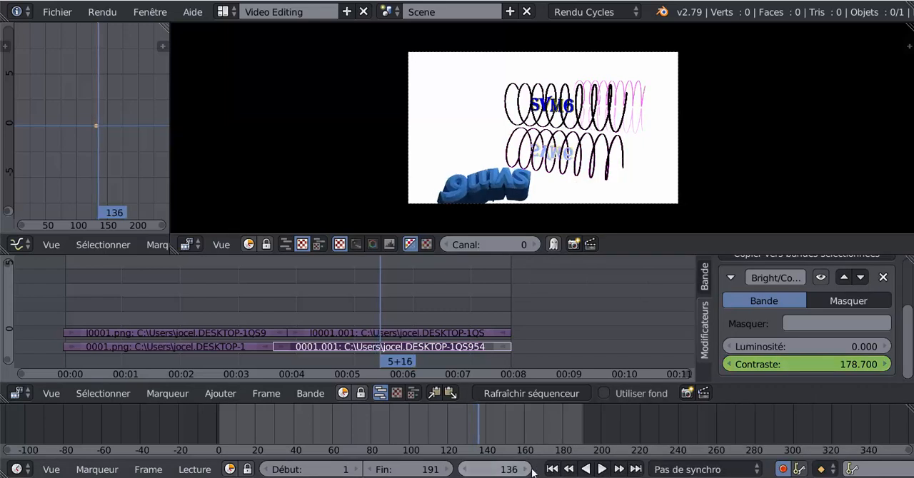
click(859, 365)
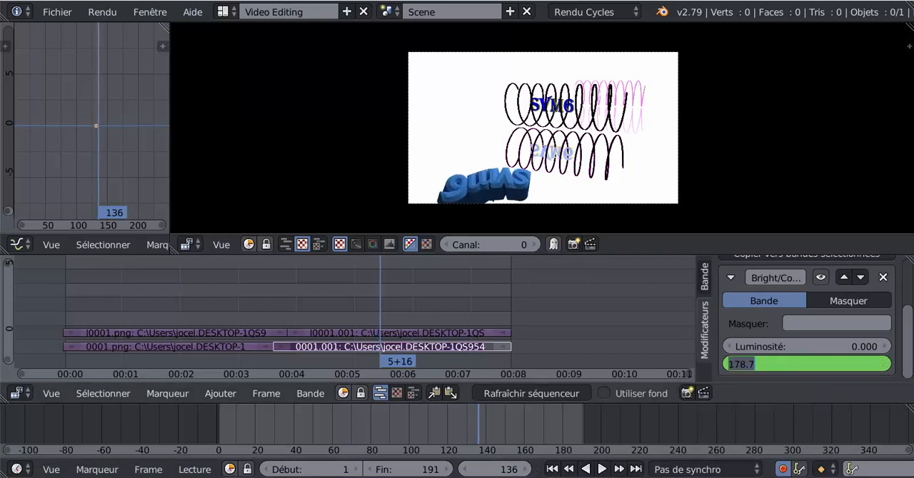
text(0)
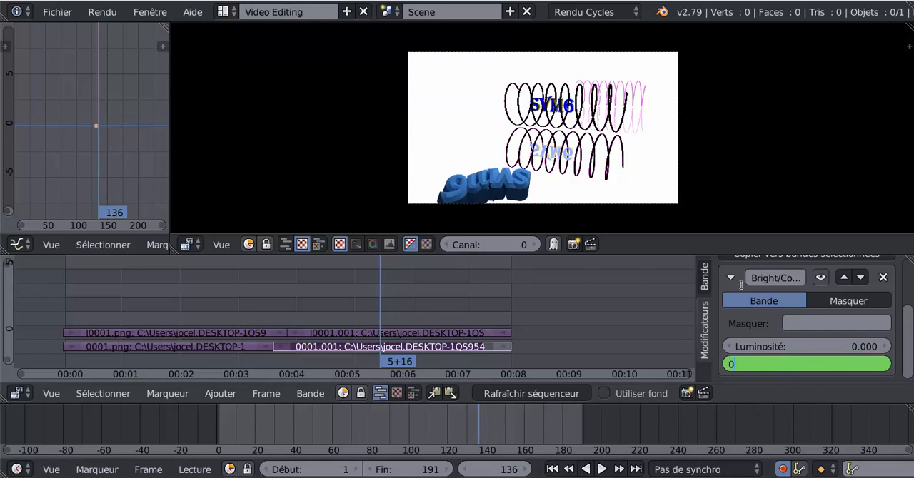
key(Return)
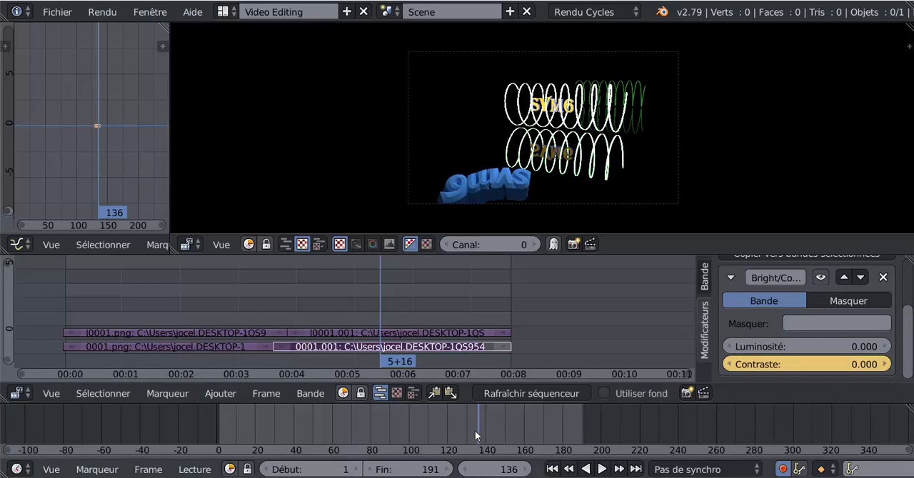
- Play the animation from frame 126 to check the flash on the 0001.001 strip
mouse_move(475, 430)
mouse_down()
mouse_move(440, 427)
mouse_move(493, 428)
mouse_move(446, 427)
mouse_move(484, 428)
mouse_move(459, 429)
mouse_up()
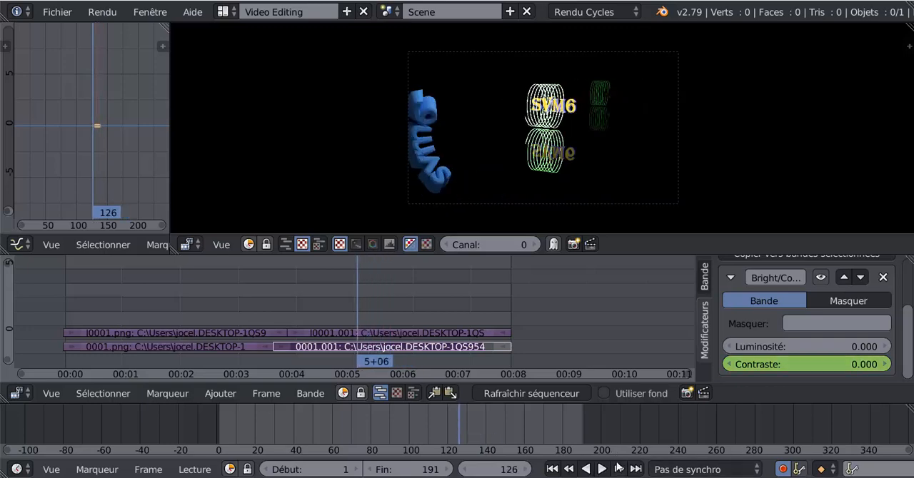
click(602, 469)
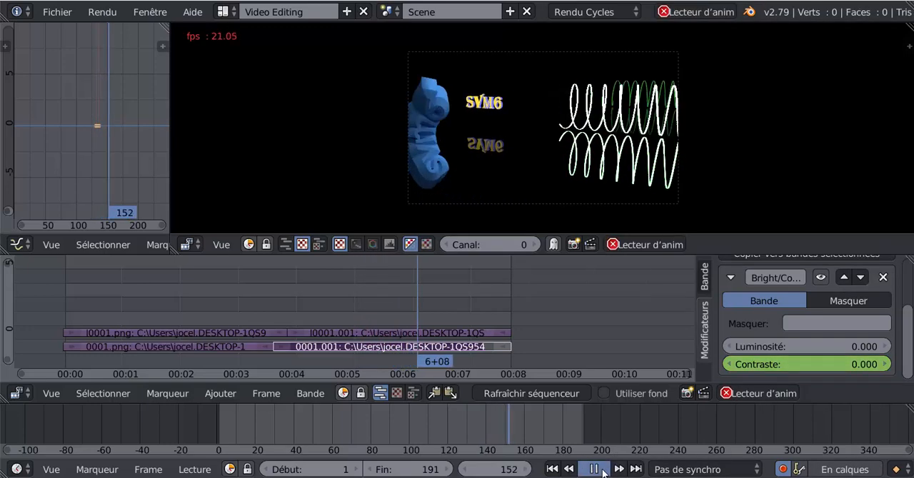
key(alt+a)
- Insert a Contraste keyframe at frame 138 for a second flash and raise Contraste to 156.4 at frame 140
mouse_move(497, 417)
mouse_down()
mouse_move(443, 415)
mouse_move(481, 420)
mouse_up()
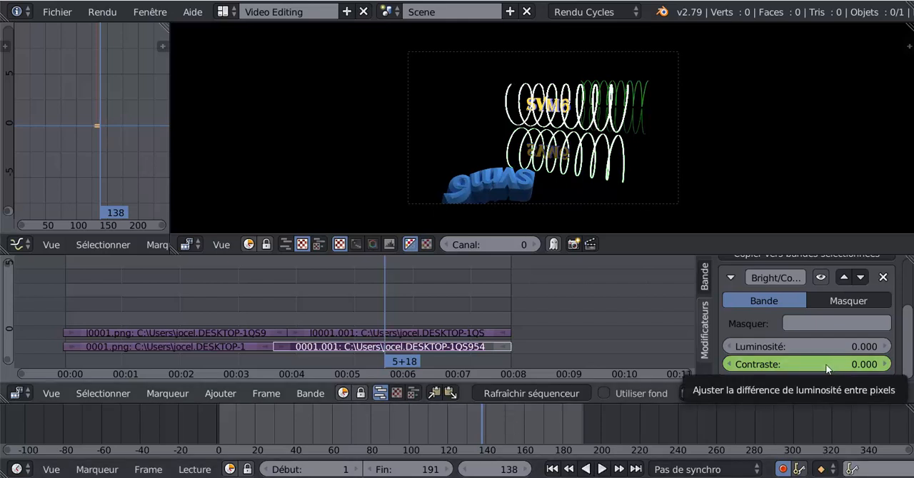
right_click(829, 365)
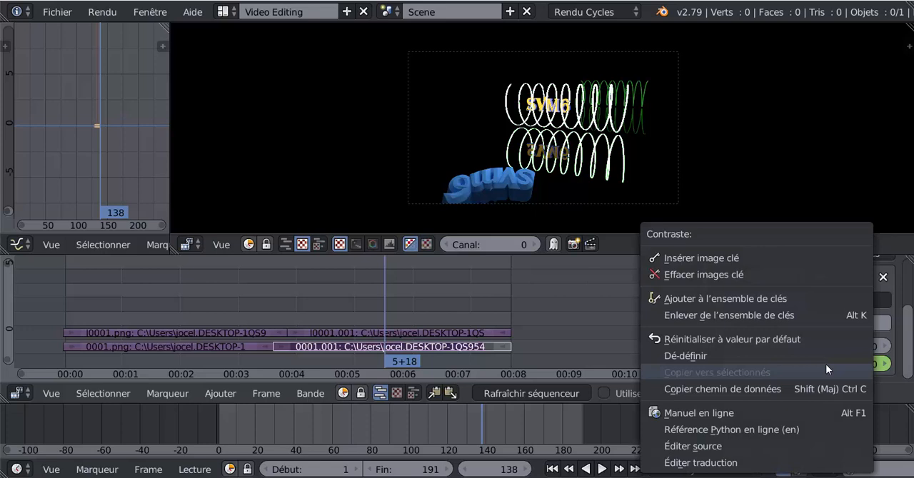
click(754, 258)
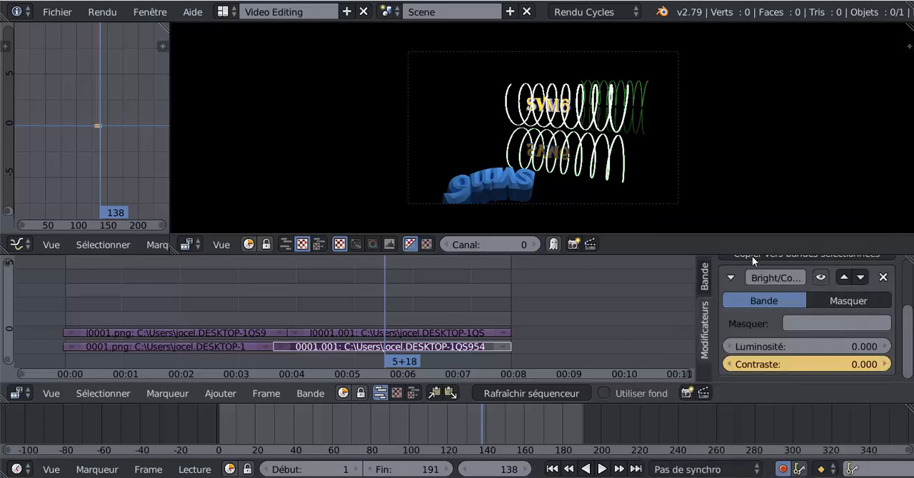
click(529, 470)
click(529, 470)
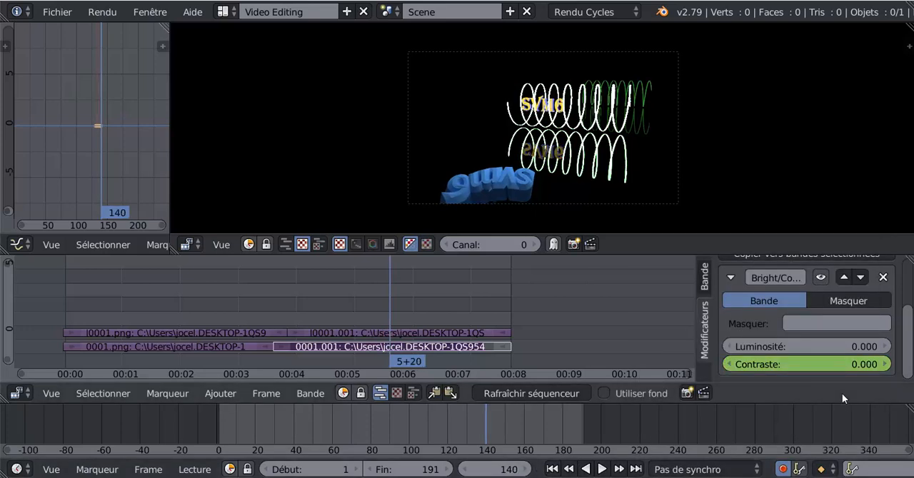
drag(822, 365, 910, 365)
key(i)
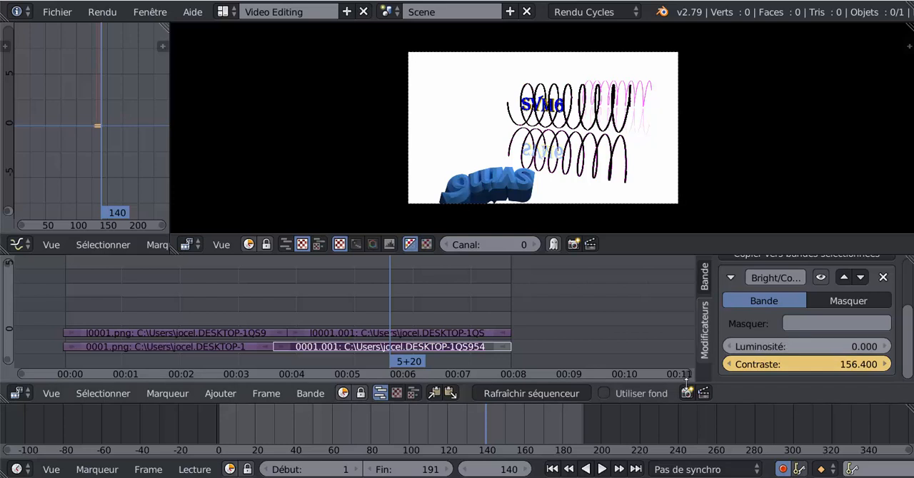
- Advance the playhead to frame 142 and set Contraste to 0 to end the second flash
click(528, 469)
click(529, 470)
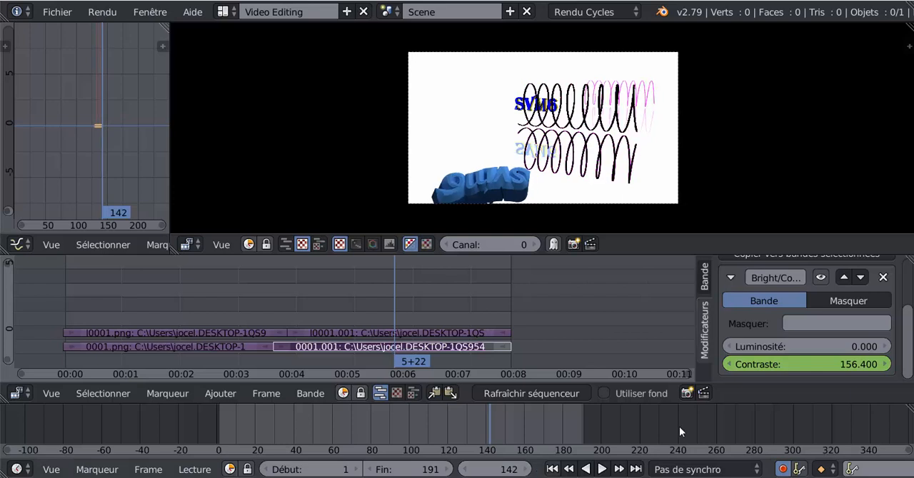
click(866, 366)
text(0)
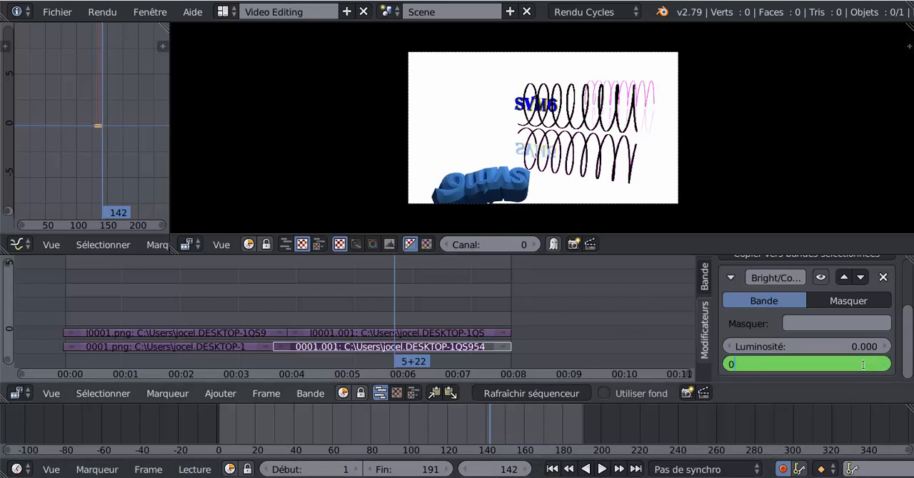
key(Return)
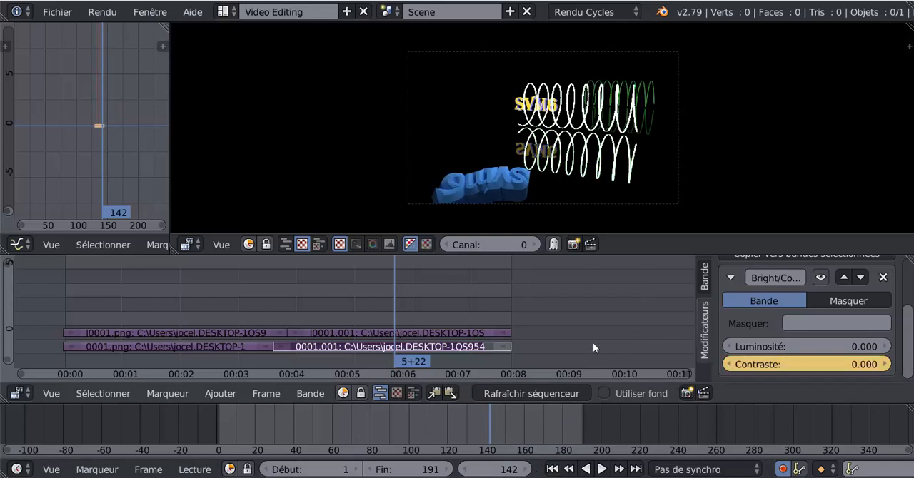
- Play the animation from frame 101, and also in reverse, to review the flashes on both strips
drag(490, 424, 411, 427)
click(603, 471)
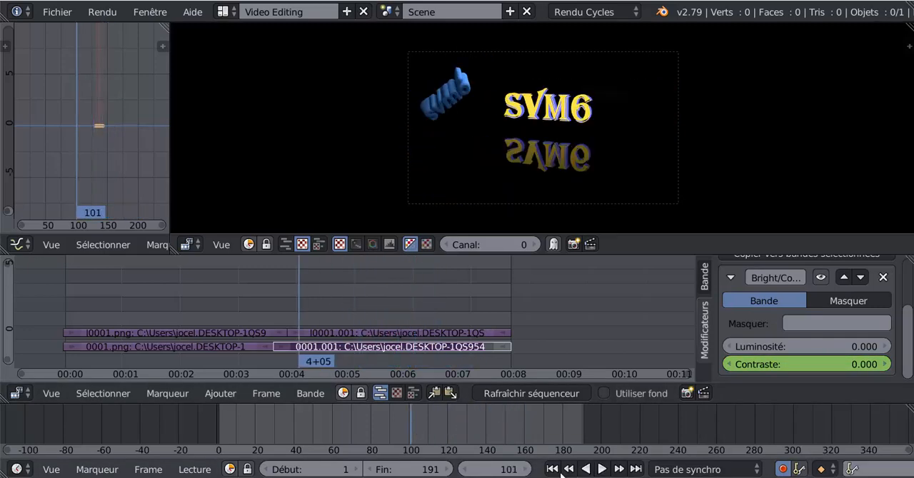
click(604, 470)
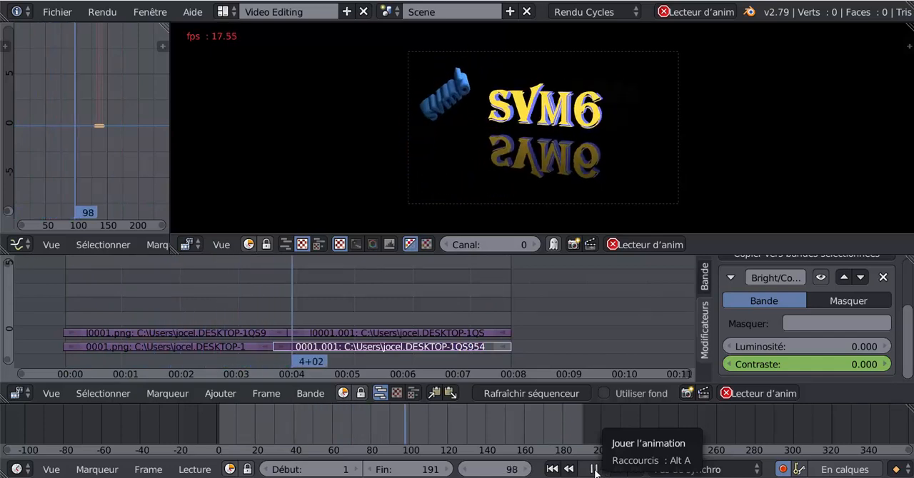
click(594, 473)
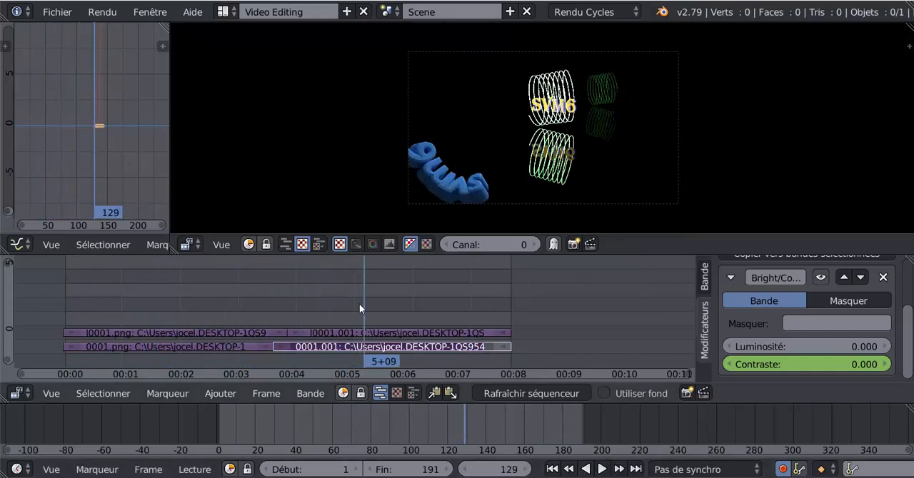
key(shift+alt+a)
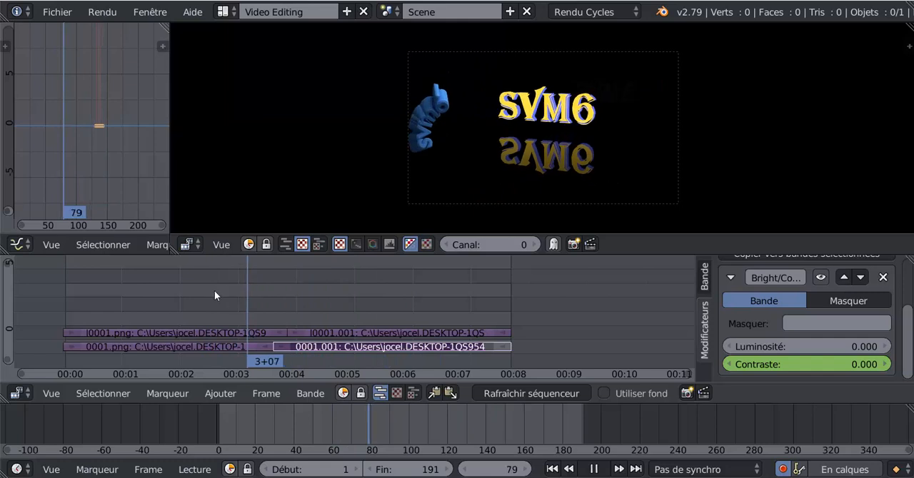
key(alt+a)
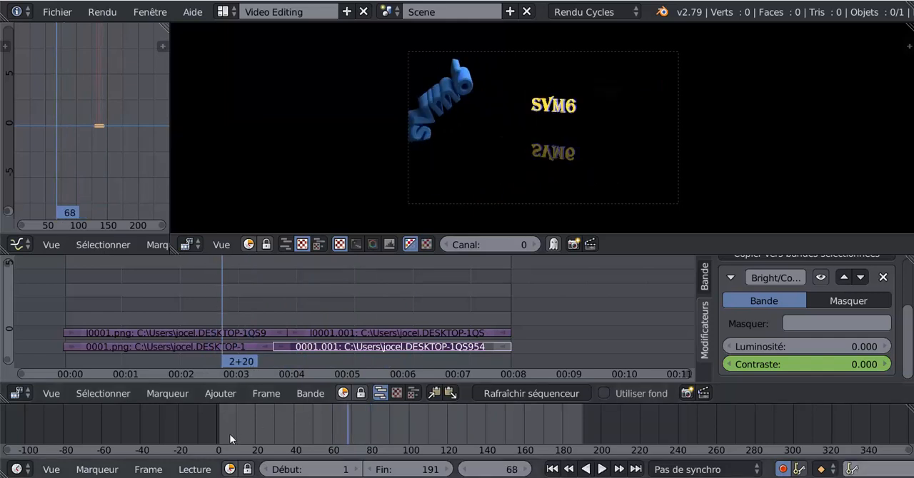
- Add the image 0089.png from the Desktop\P folder to the sequencer as a strip starting at frame 68
click(194, 470)
click(218, 393)
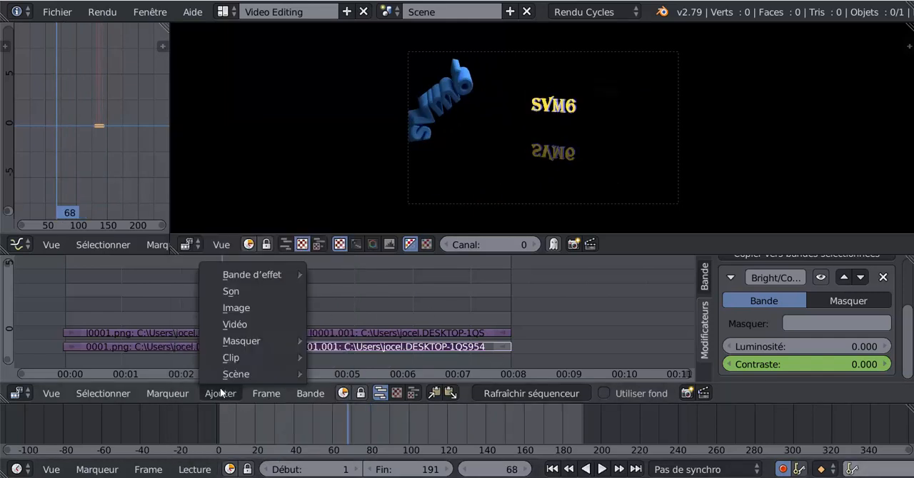
click(229, 308)
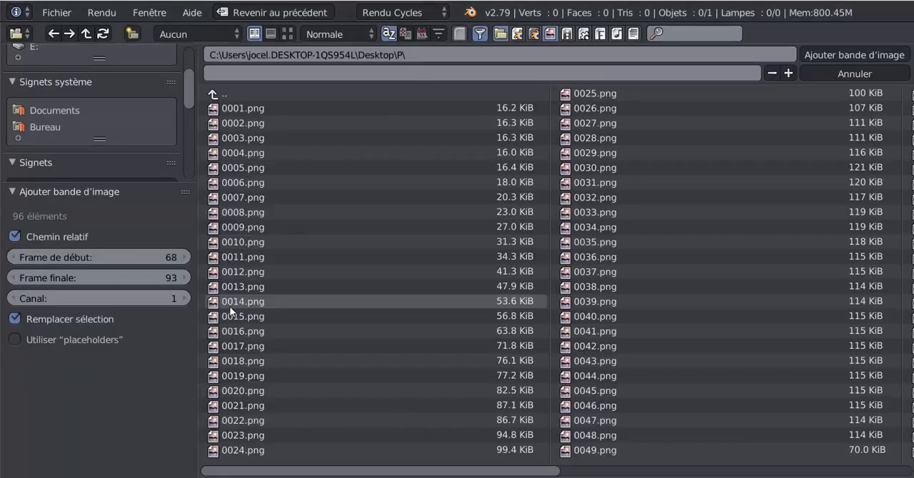
click(287, 34)
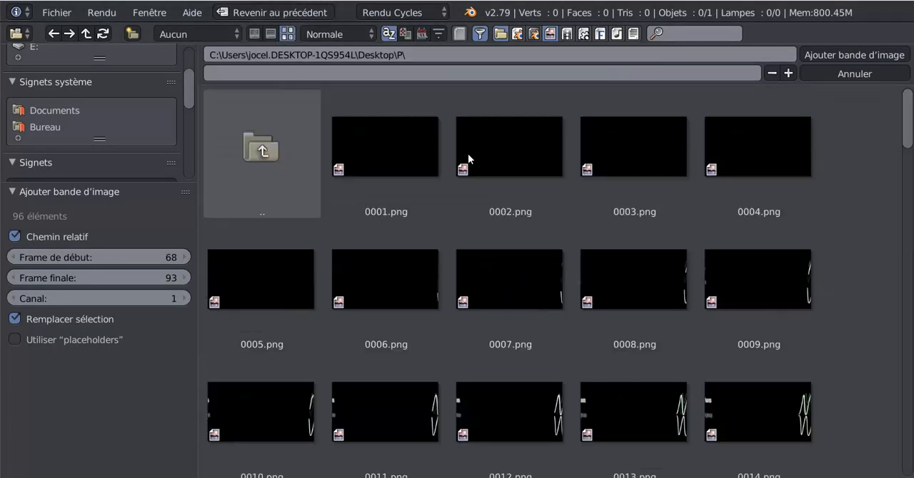
scroll(703, 294, down, 5)
scroll(702, 295, down, 15)
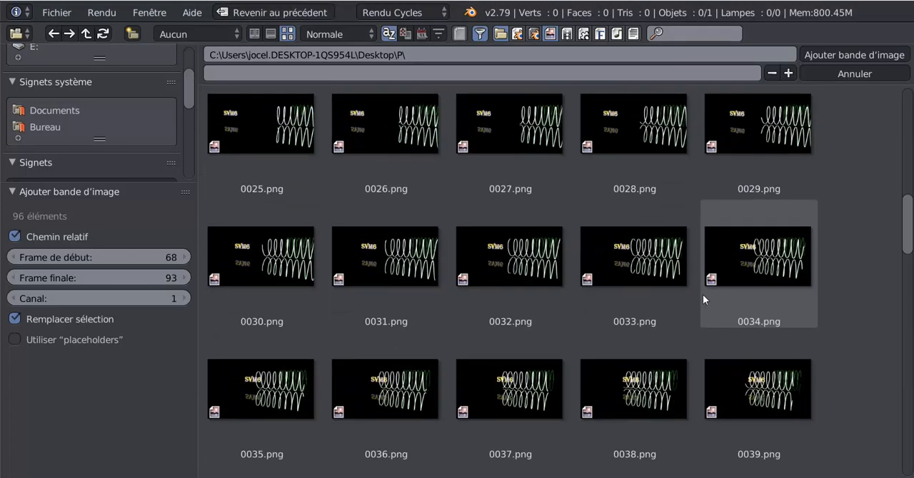
scroll(702, 296, down, 6)
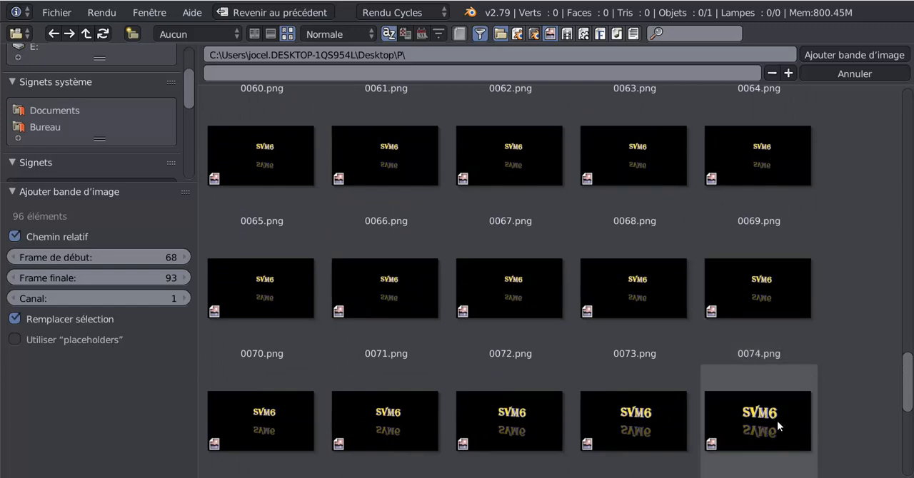
drag(909, 384, 908, 436)
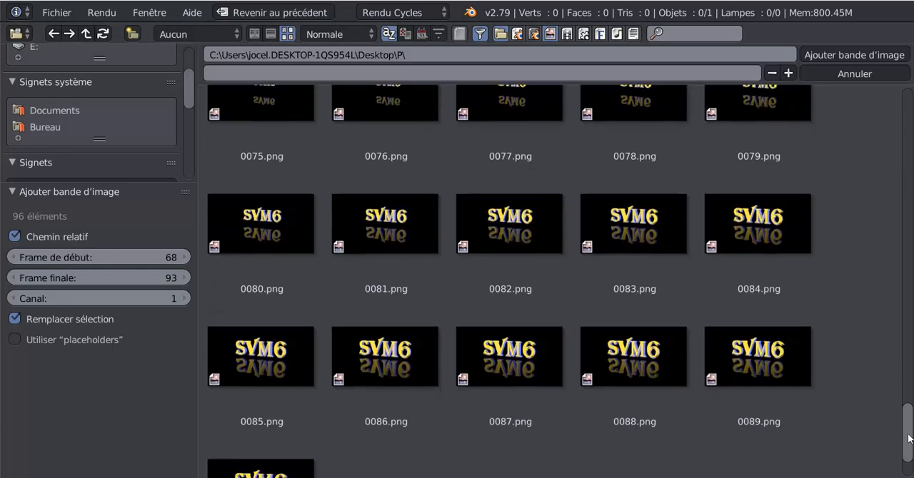
click(763, 357)
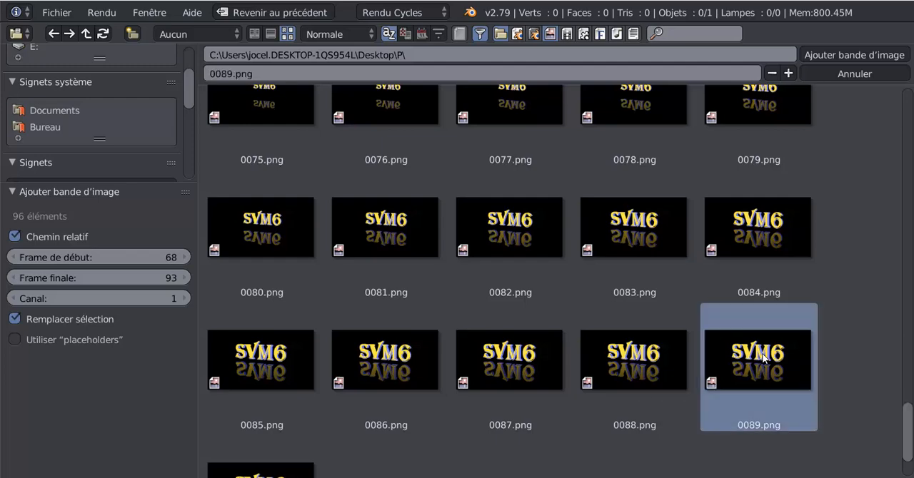
click(845, 54)
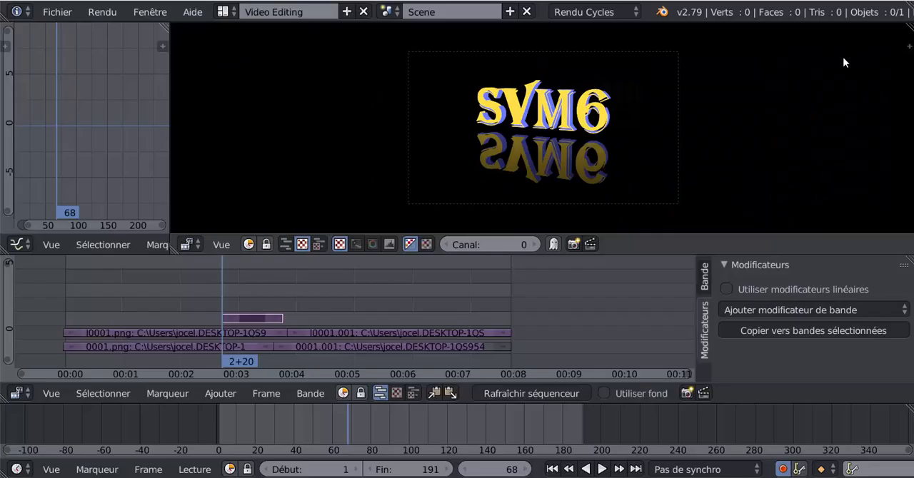
- Enlarge the sequencer area vertically and scrub between frames 61 and 74 to check how the new image strip covers the animation
drag(226, 291, 204, 292)
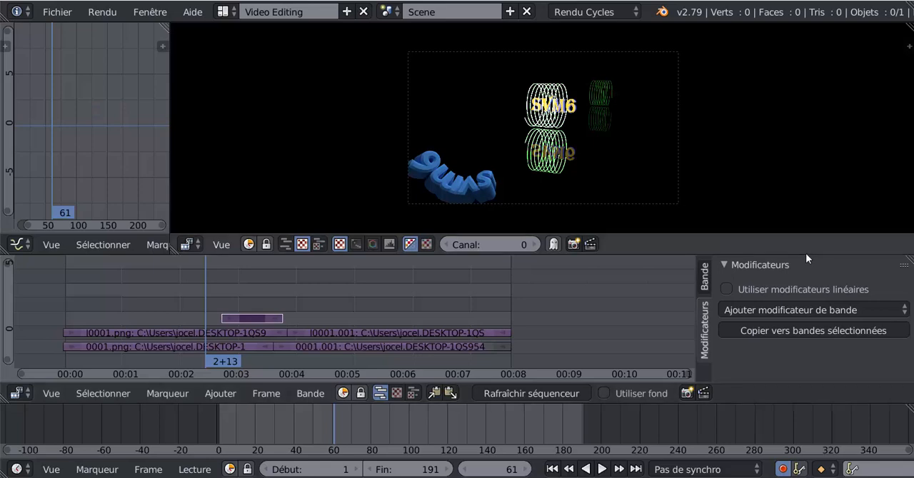
drag(806, 254, 815, 189)
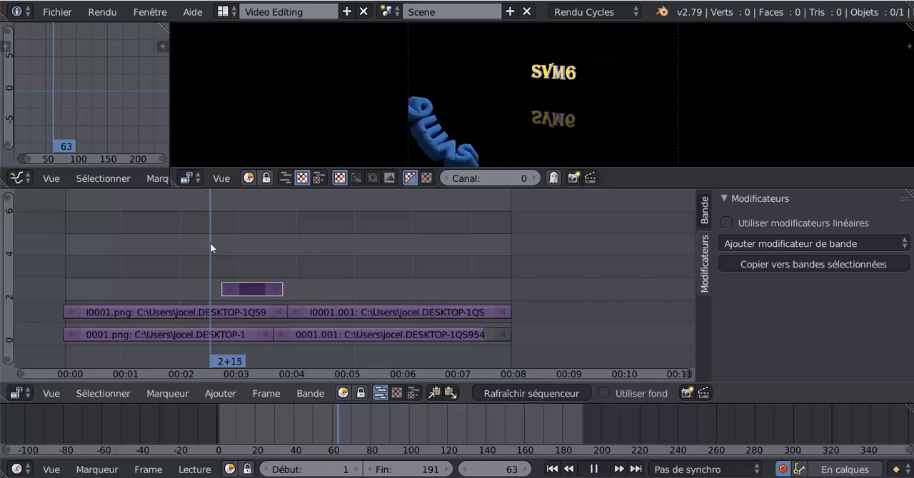
drag(210, 243, 234, 244)
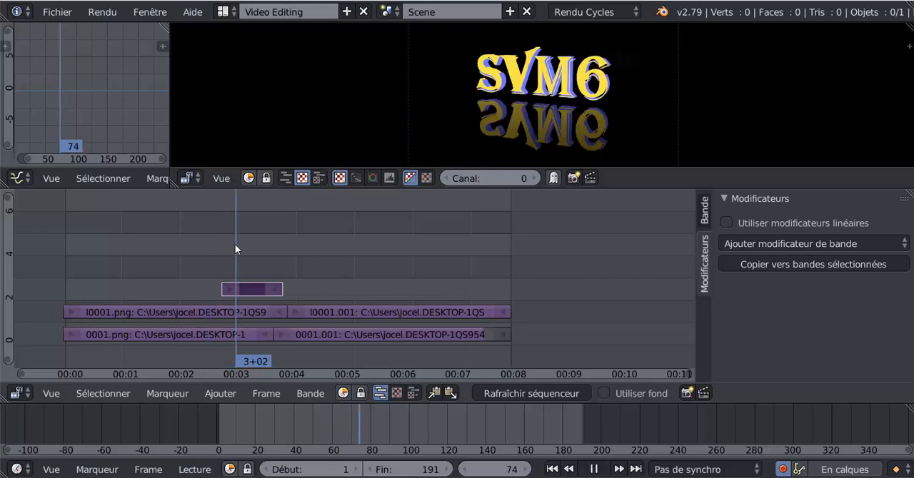
- Set the 0089.png strip's blend mode to Alpha en-dessous and play the animation in reverse to check the compositing
click(705, 205)
scroll(857, 271, down, 2)
scroll(846, 263, up, 2)
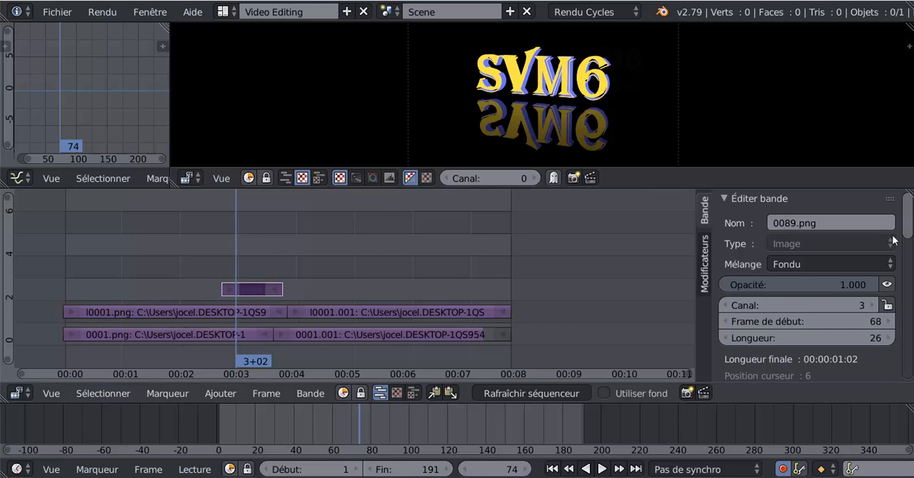
click(821, 267)
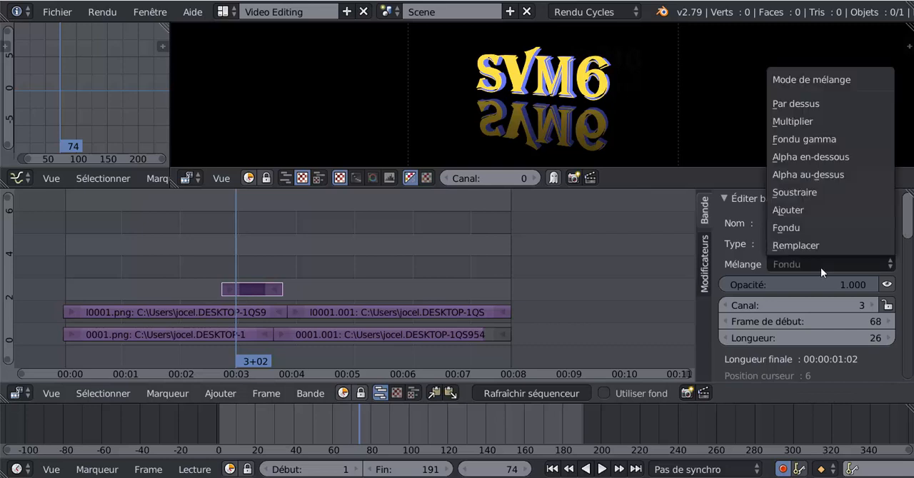
click(822, 158)
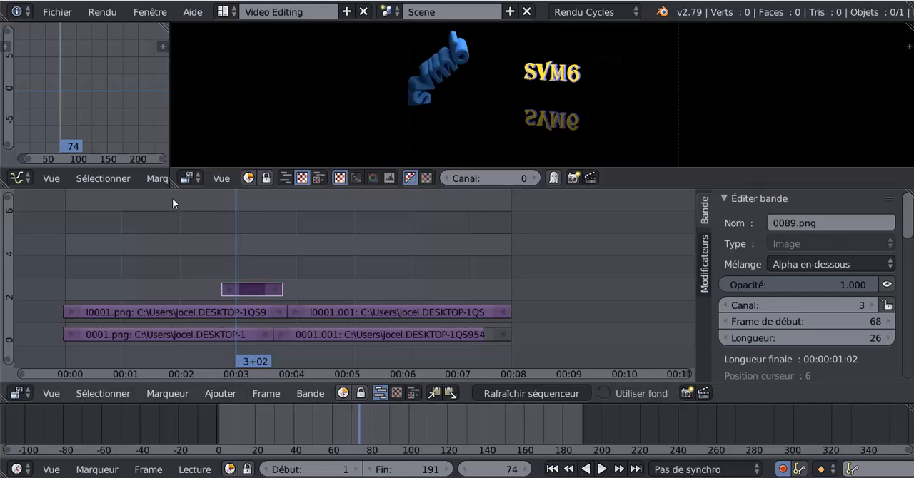
key(alt+shift+a)
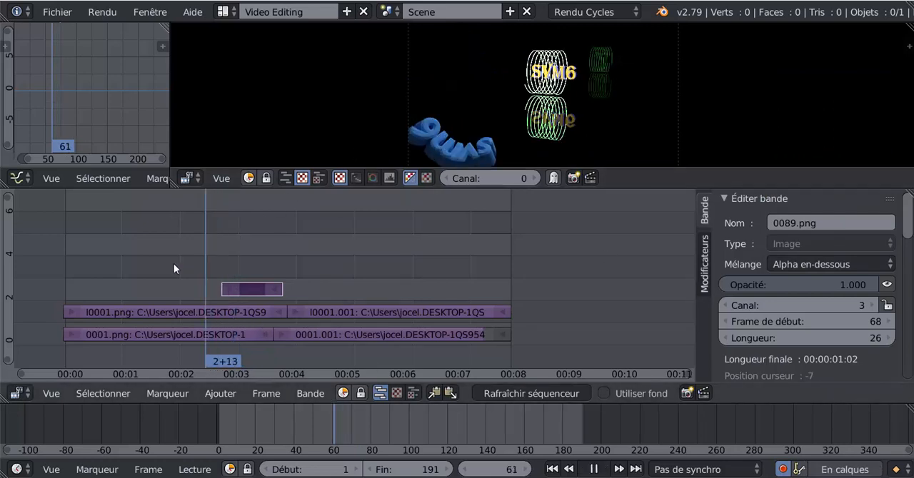
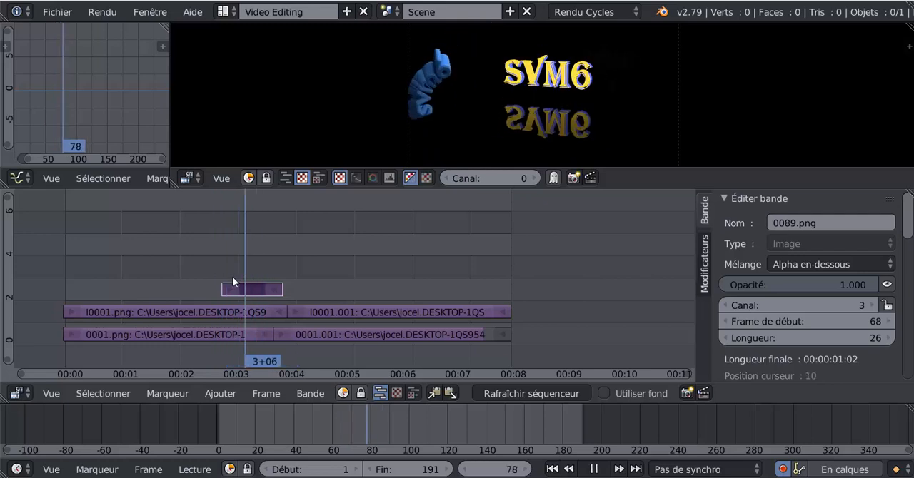
- Extend the 0089.png strip to start at frame 49 with a length of 52 frames, and play the animation around frame 61
right_drag(283, 287, 252, 291)
key(alt+a)
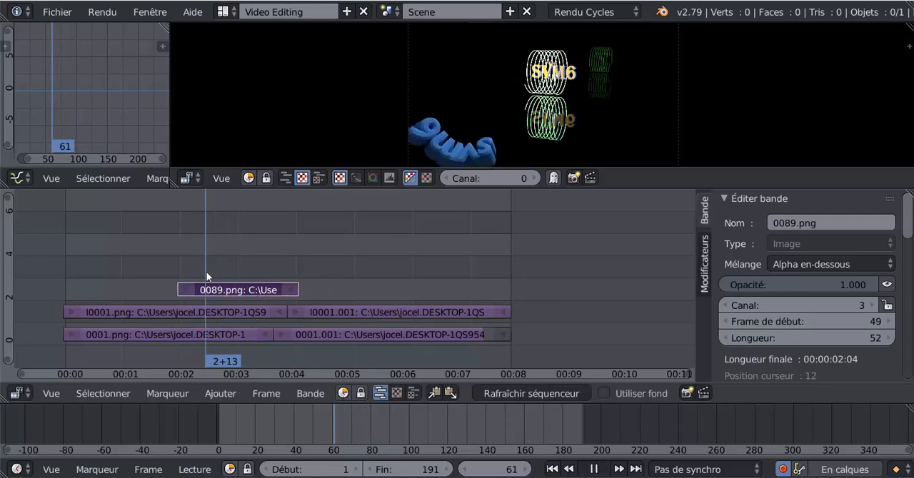
key(alt+a)
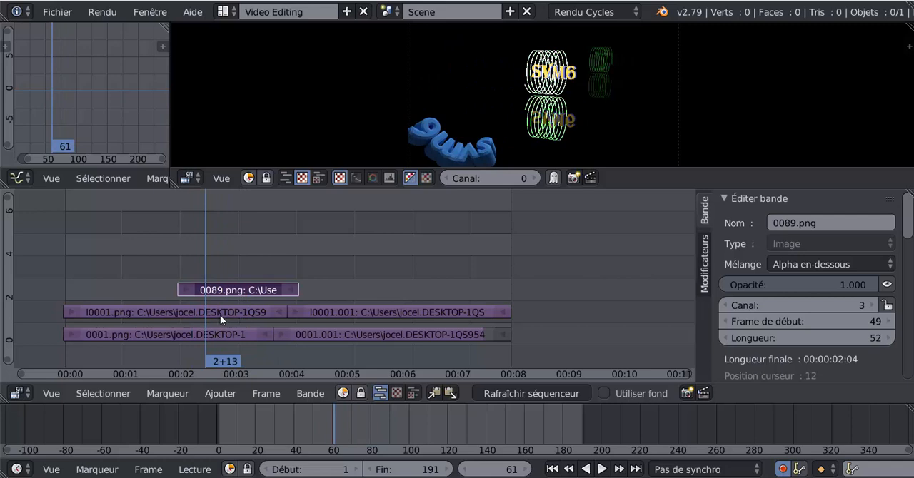
- Keyframe the opacity of the l0001.png strip at 1.000 on frame 61 and 0.257 on frame 76
right_click(220, 315)
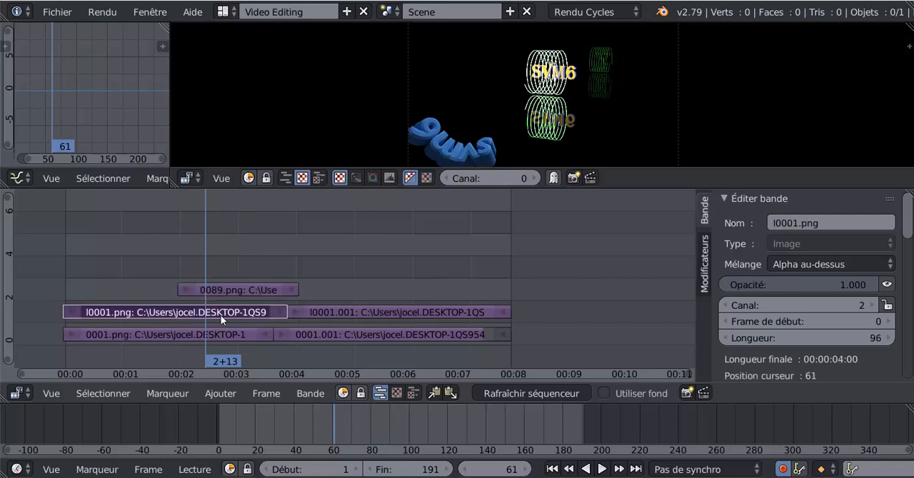
right_click(792, 285)
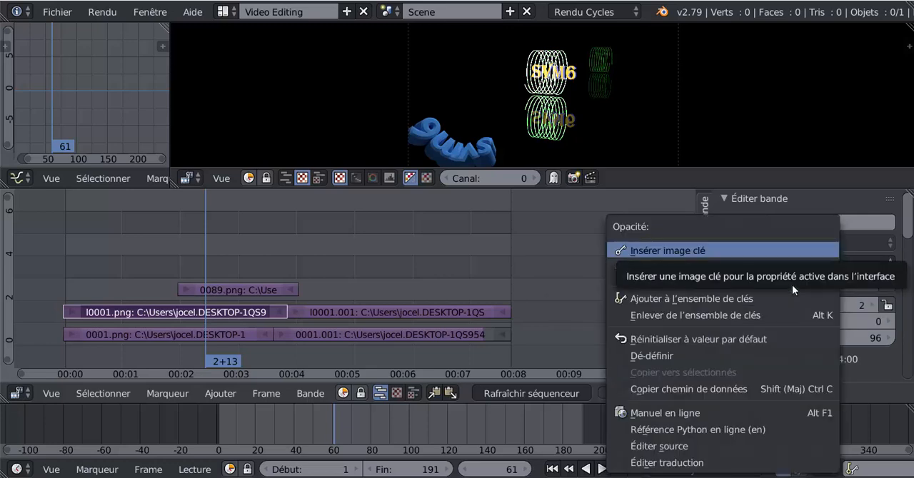
click(735, 252)
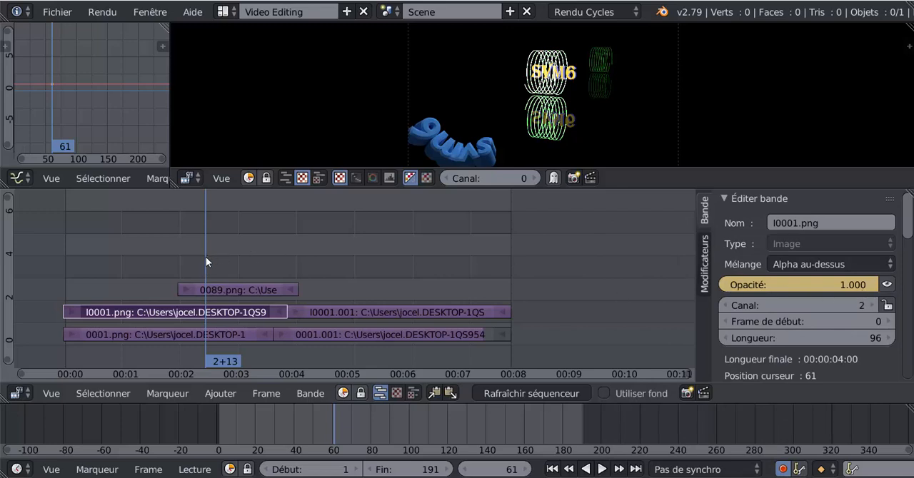
key(alt+a)
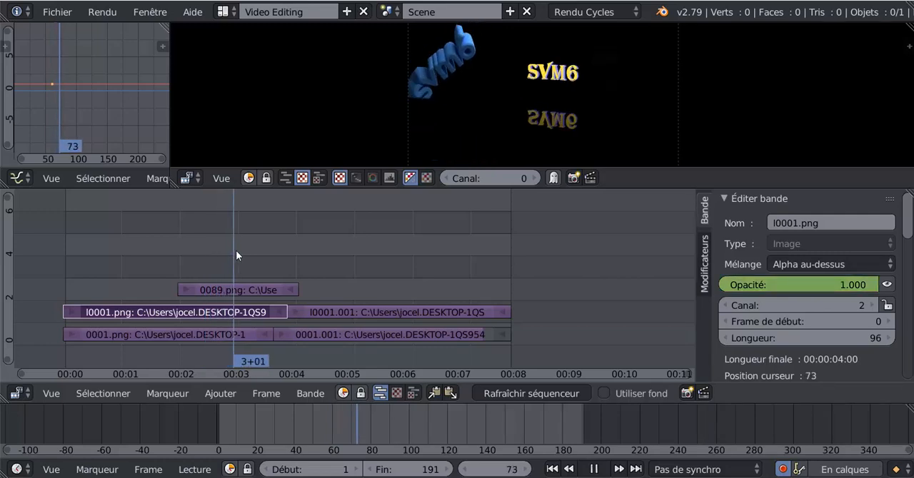
key(alt+a)
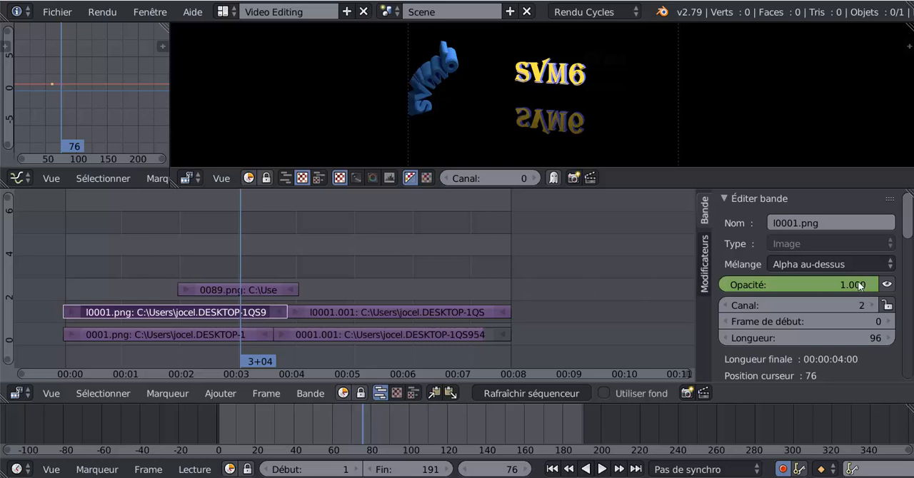
drag(861, 285, 744, 285)
key(i)
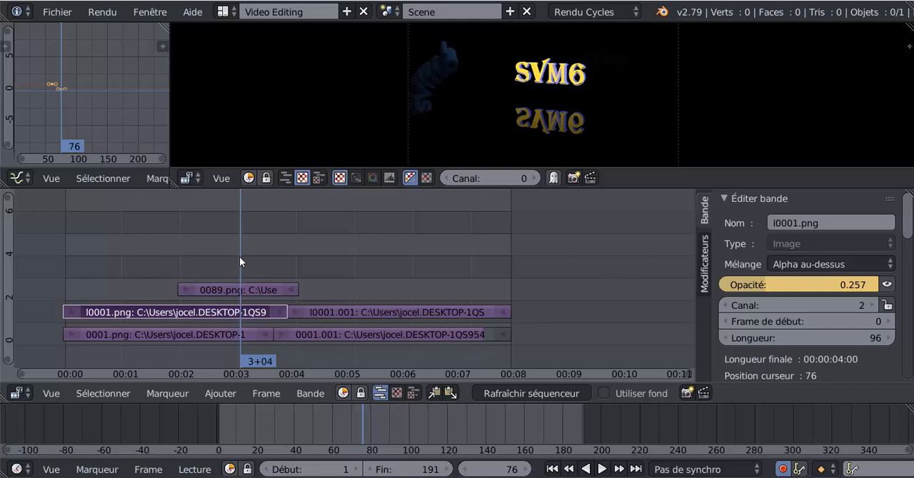
- Keyframe the opacity of the 0001.png strip at 1.000 on frame 60 and lower it to 0.482 on frame 68
key(shift+alt+a)
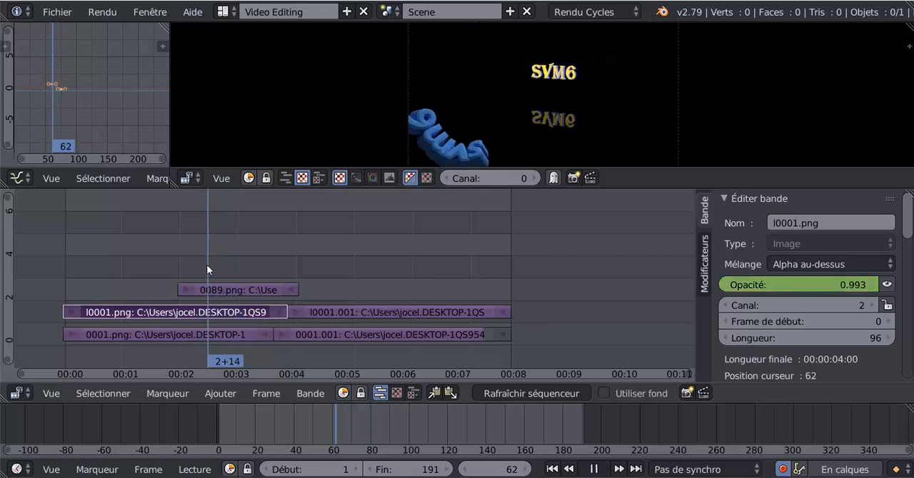
drag(196, 268, 204, 265)
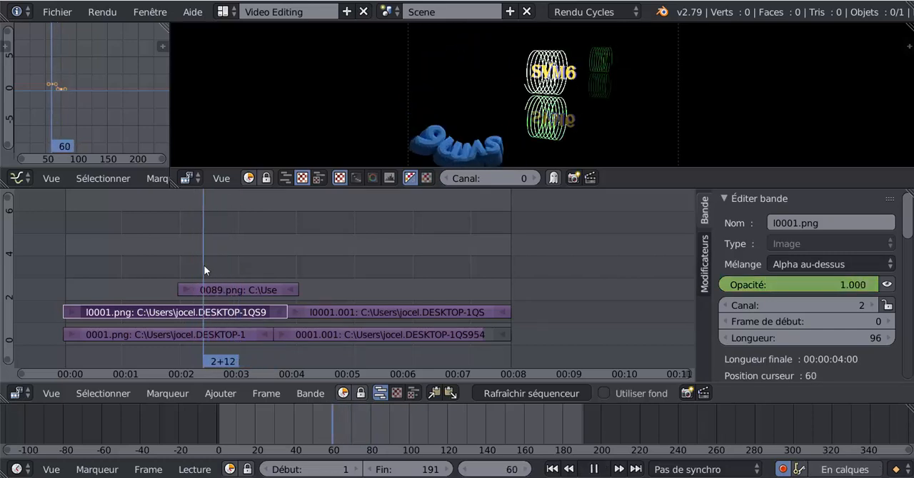
click(212, 334)
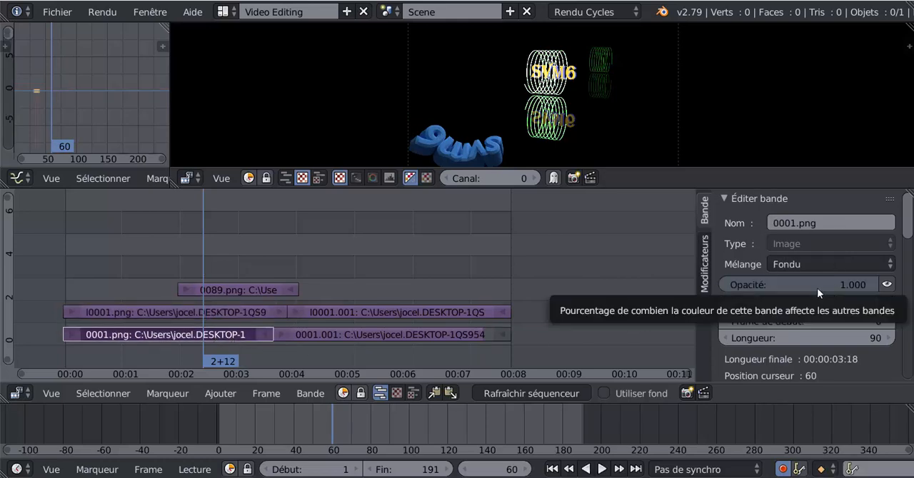
key(i)
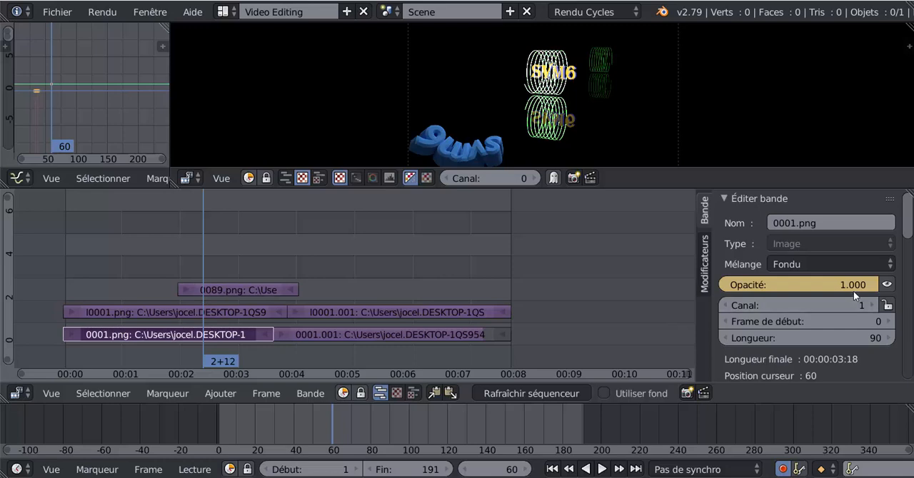
key(alt+a)
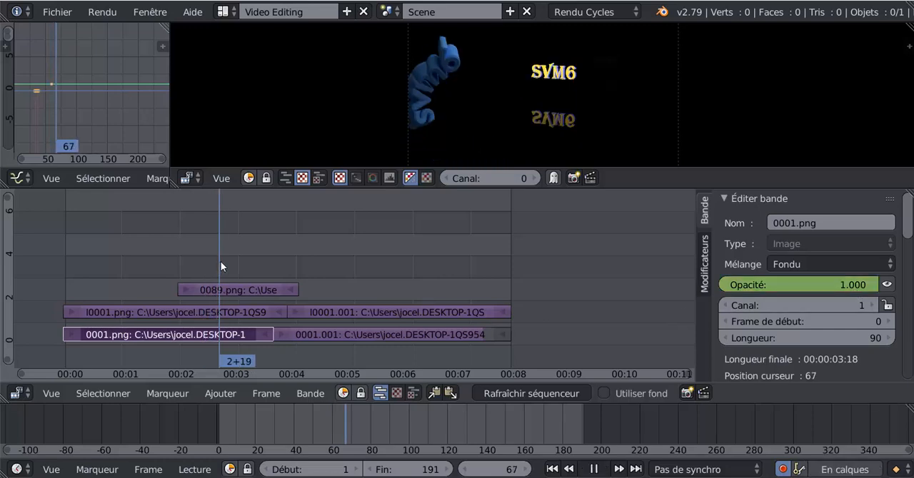
key(alt+a)
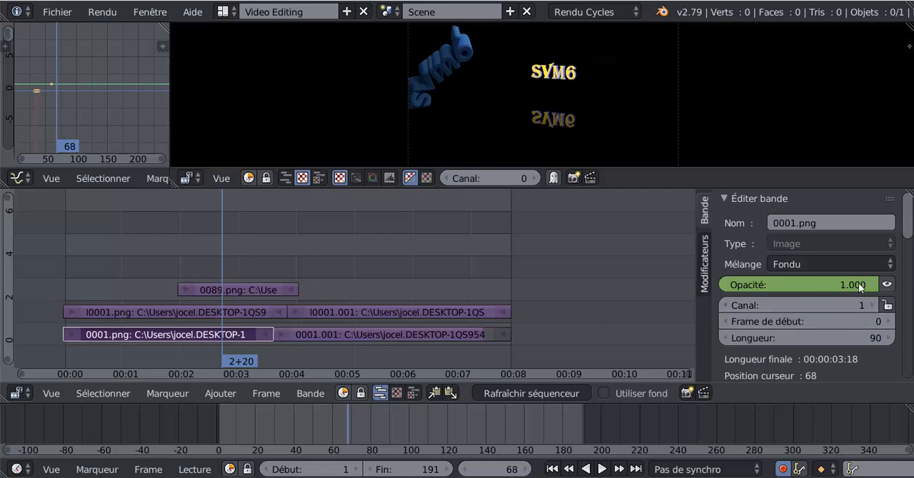
drag(855, 288, 709, 288)
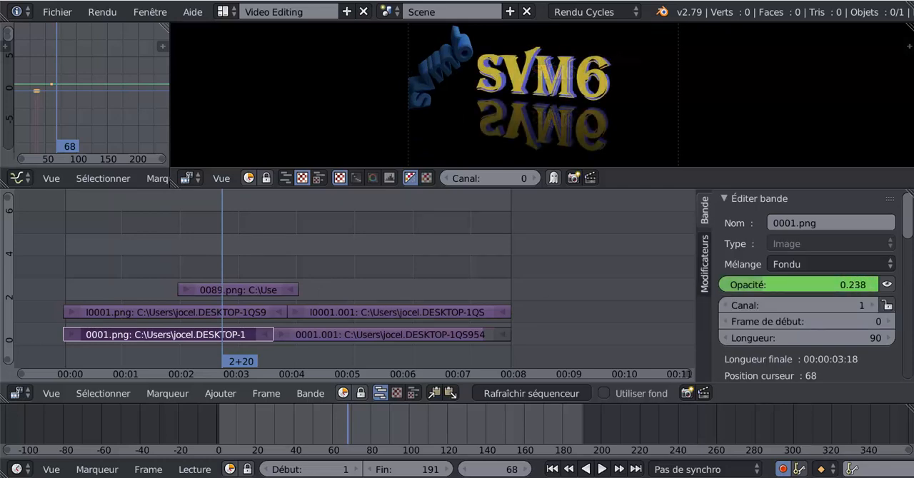
- Play the animation to review the opacity fades, and stop at frame 82 to inspect the 0001.png strip's opacity
key(alt+a)
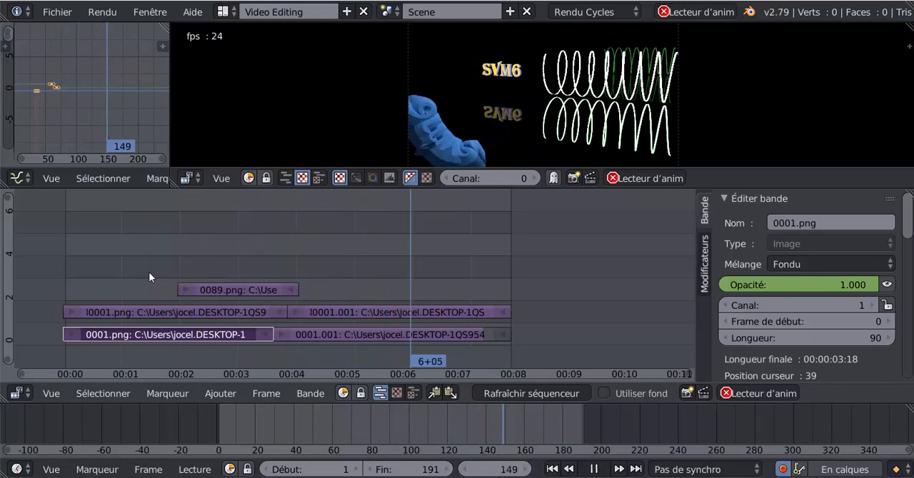
click(594, 470)
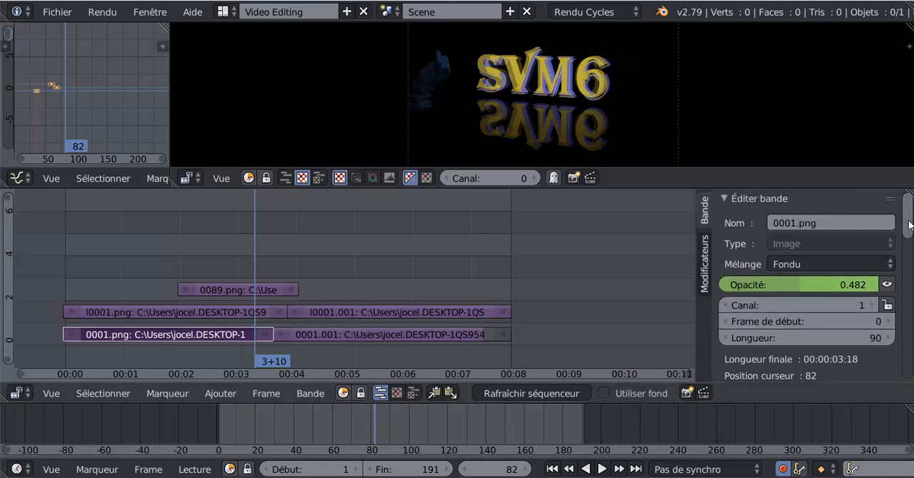
scroll(911, 225, down, 2)
right_click(792, 243)
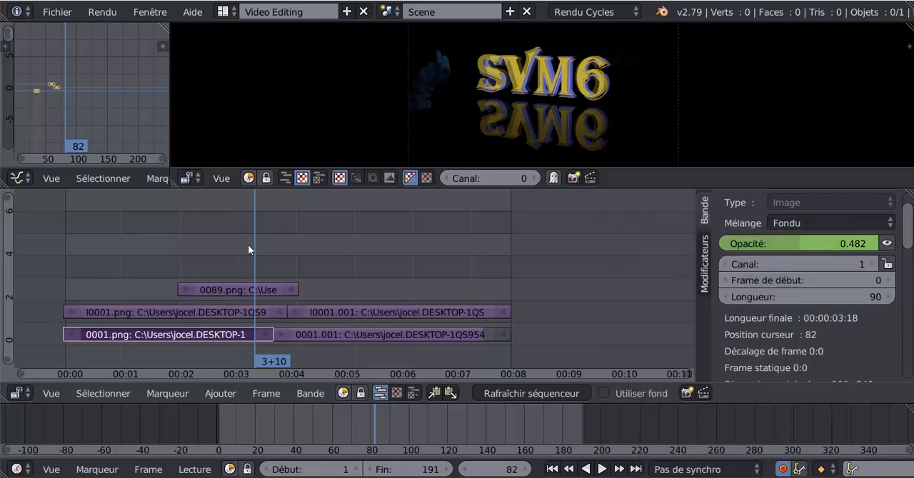
- Return to frame 76 and raise the 0001.png strip's opacity there with a keyframe
key(alt+shift+a)
mouse_move(230, 252)
mouse_down()
mouse_move(268, 251)
mouse_move(200, 258)
mouse_move(251, 255)
mouse_move(232, 255)
mouse_move(240, 262)
mouse_up()
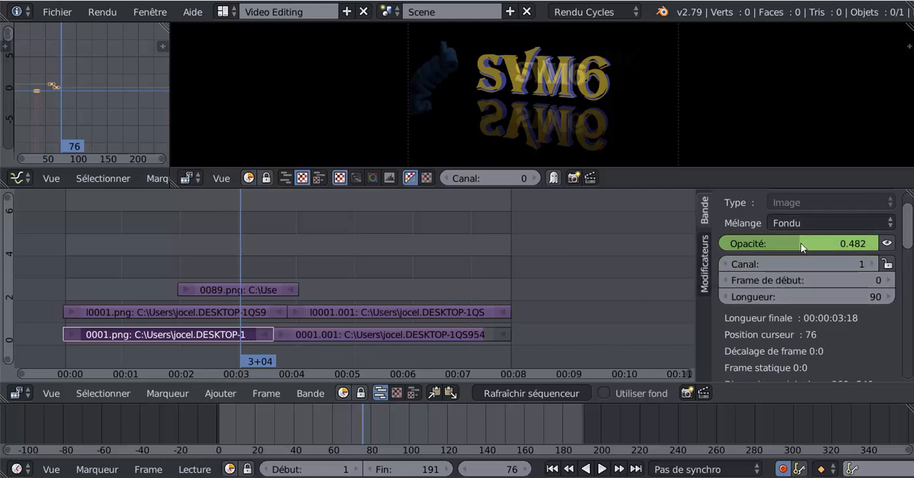
drag(801, 243, 851, 243)
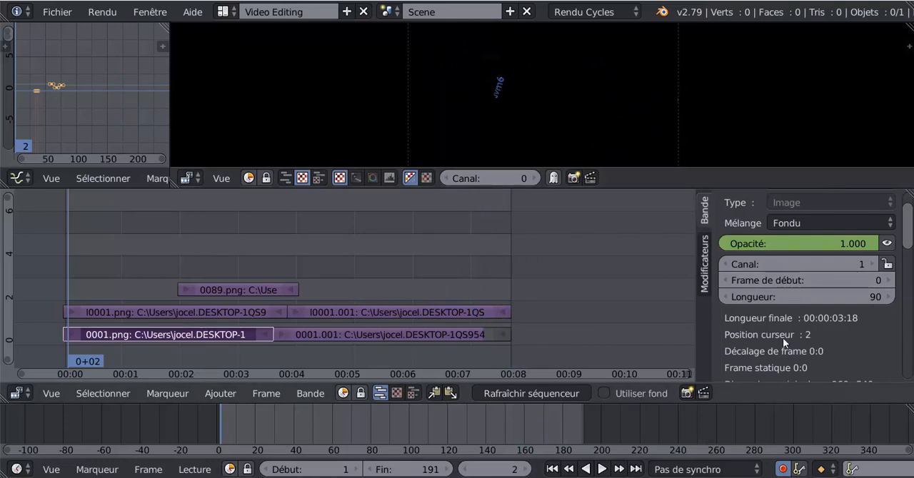
- Look through the settings of the 0001.png, l0001.png and 0089.png strips and play the animation to review the overlay
scroll(851, 292, down, 10)
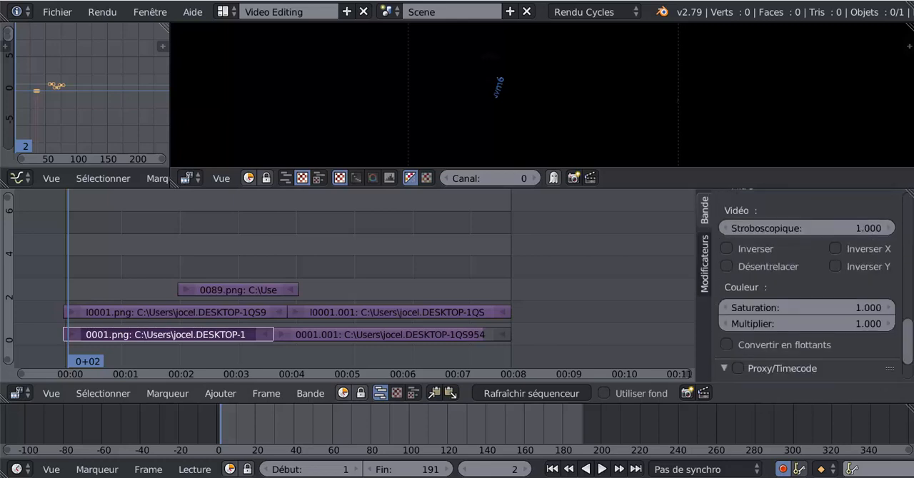
click(157, 313)
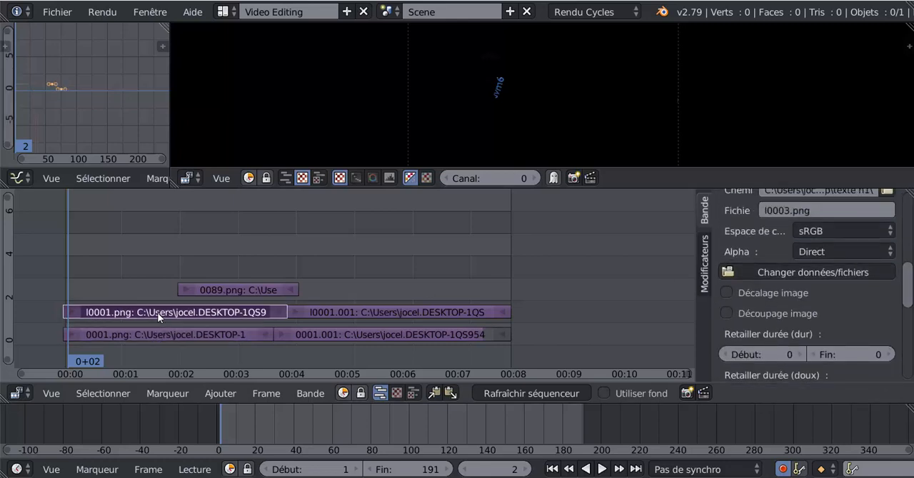
click(214, 291)
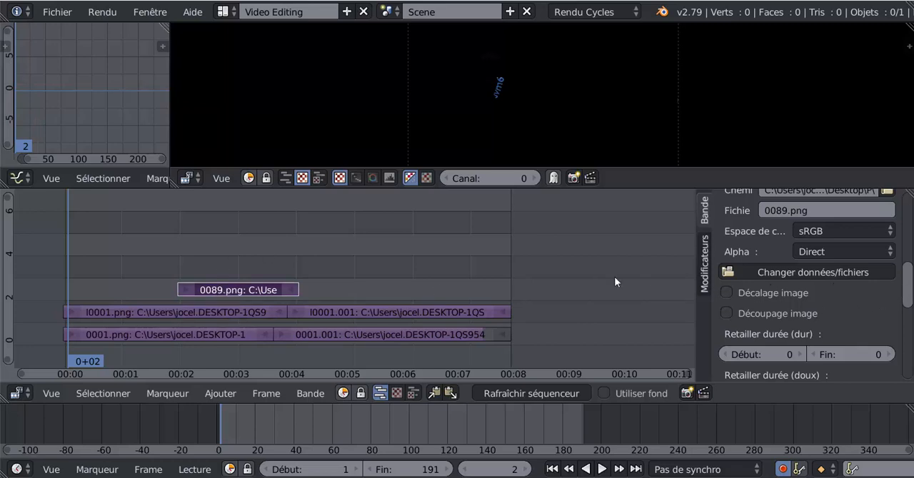
click(69, 247)
key(alt+a)
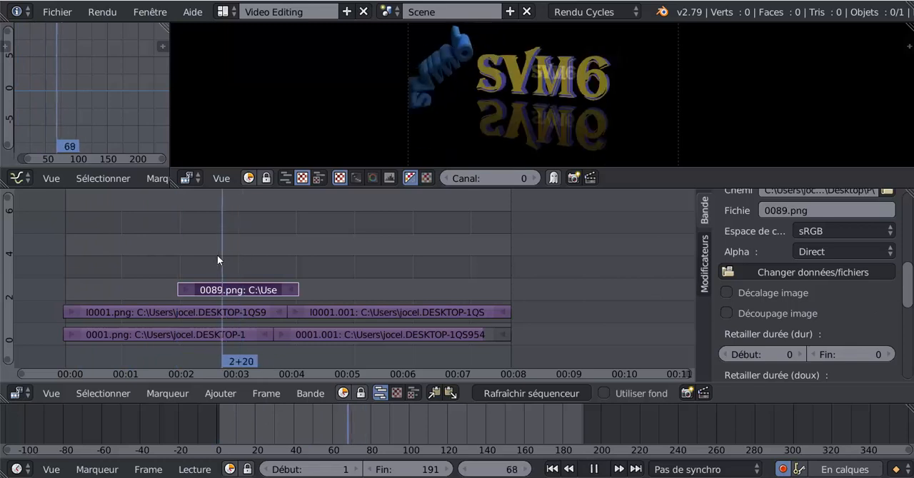
key(alt+a)
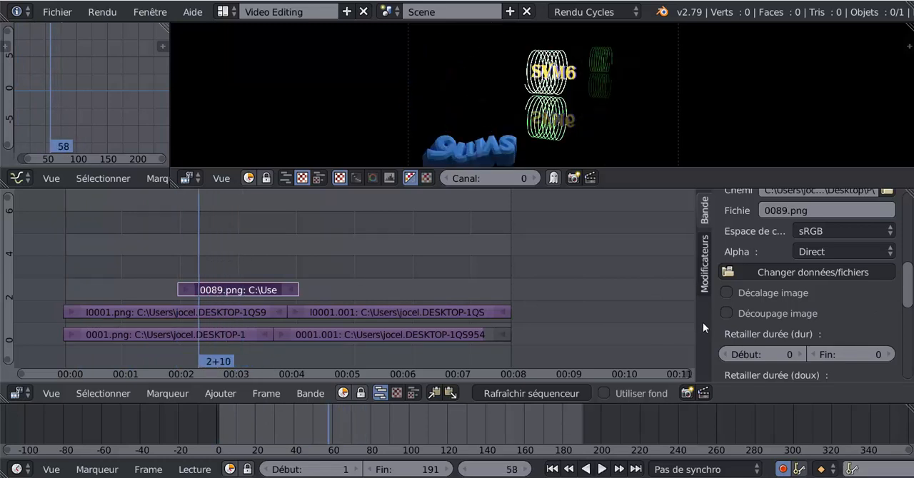
- Add a Balance de couleurs modifier to the 0089.png strip and bring its lift and gamma color wheels into view
drag(909, 272, 909, 348)
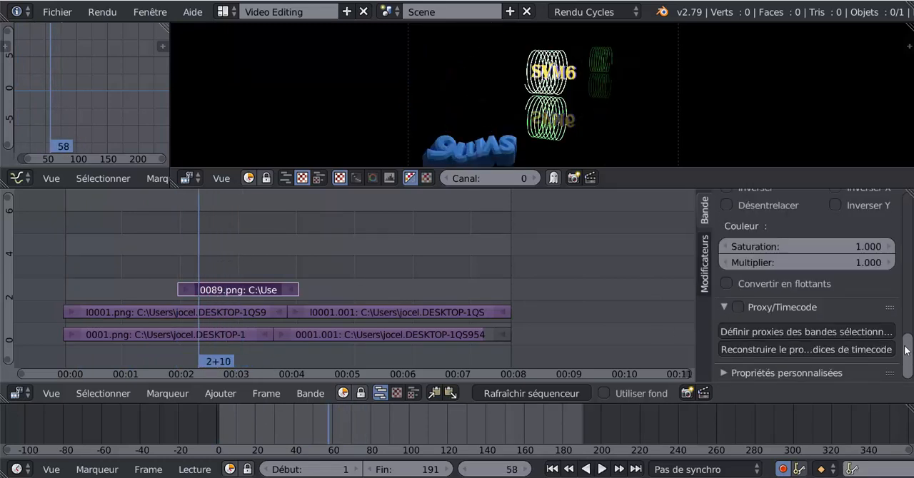
click(706, 262)
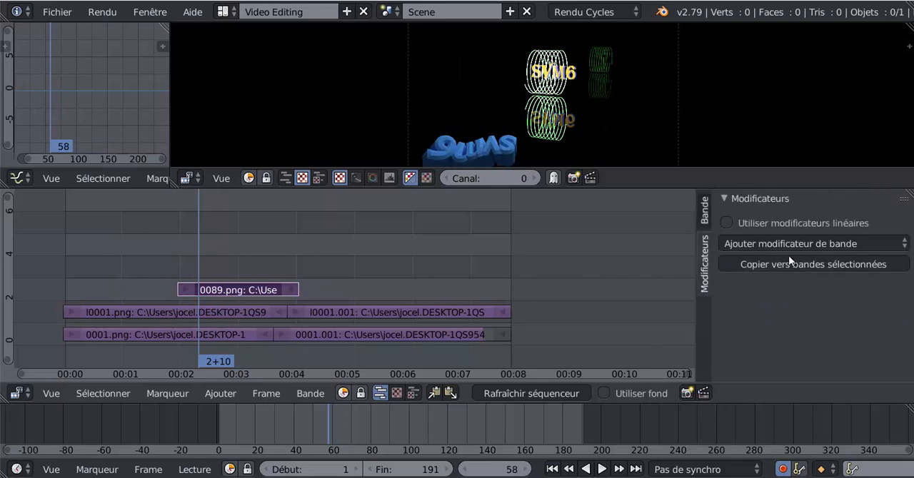
click(805, 245)
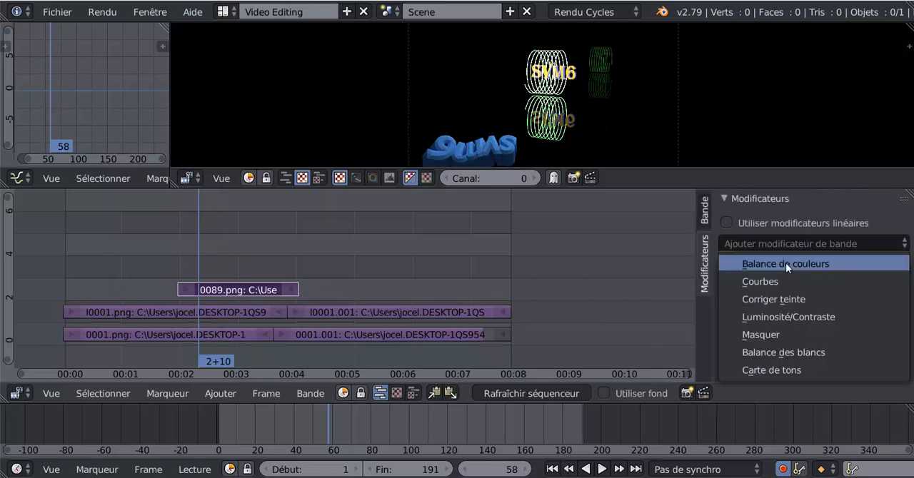
click(785, 262)
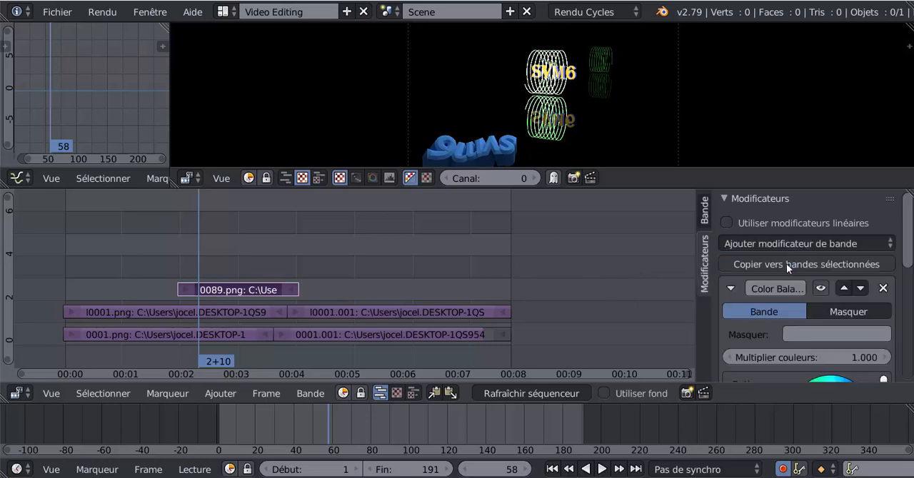
drag(906, 266, 906, 300)
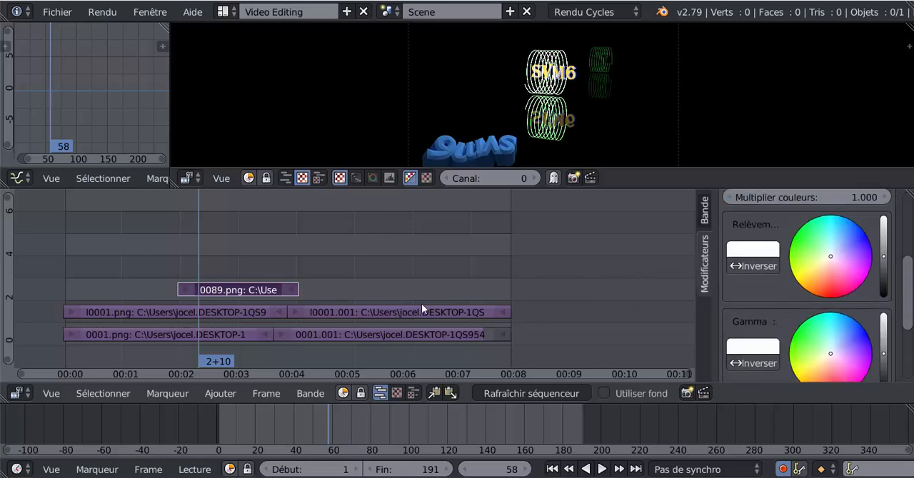
- At frame 70, tint the lift of the 0089.png strip's color balance orange and its gamma blue
key(alt+a)
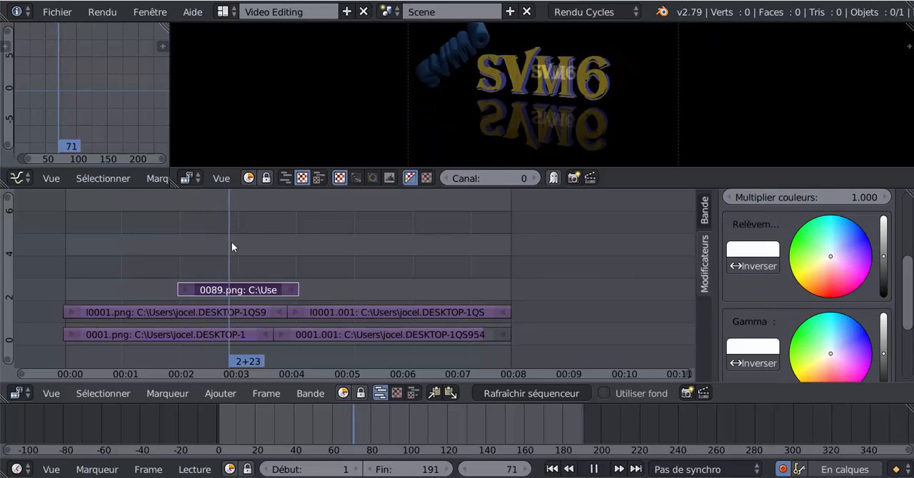
key(alt+a)
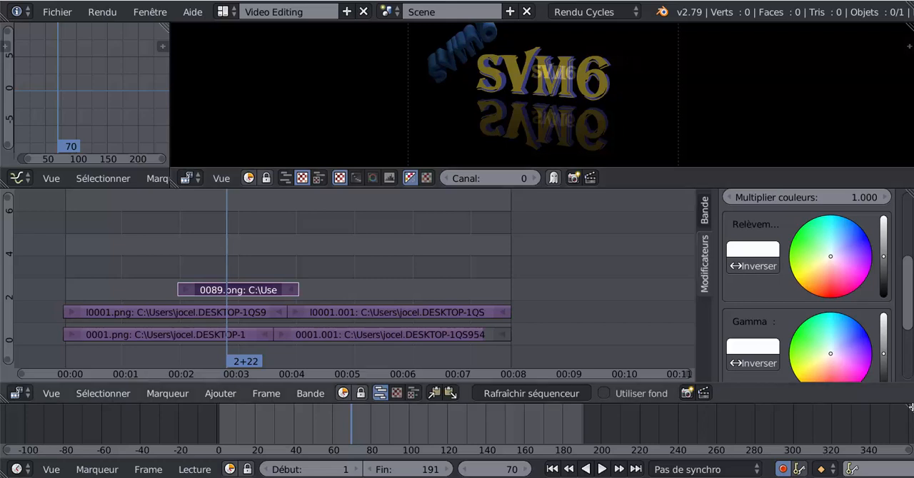
drag(830, 256, 810, 288)
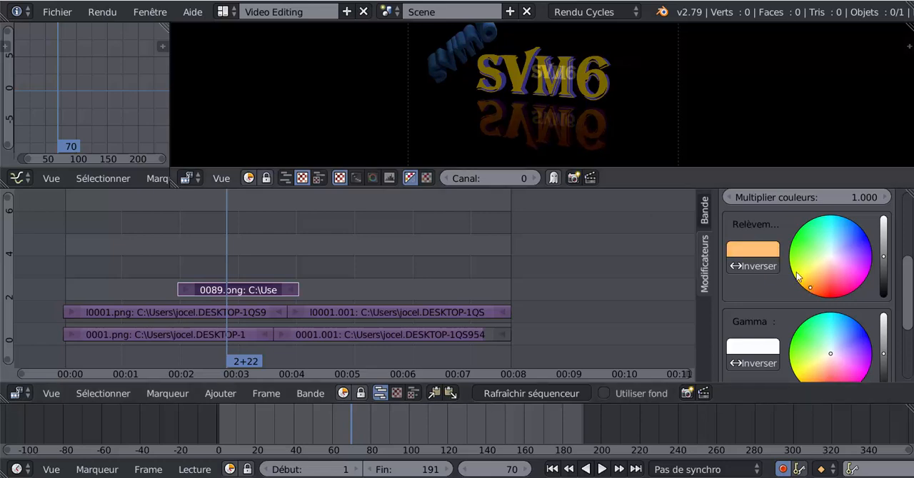
drag(826, 358, 858, 345)
- Brighten the color balance's gamma, shift its gain toward pink, and play the animation to review the result
drag(907, 319, 907, 366)
drag(883, 228, 883, 212)
drag(830, 335, 860, 360)
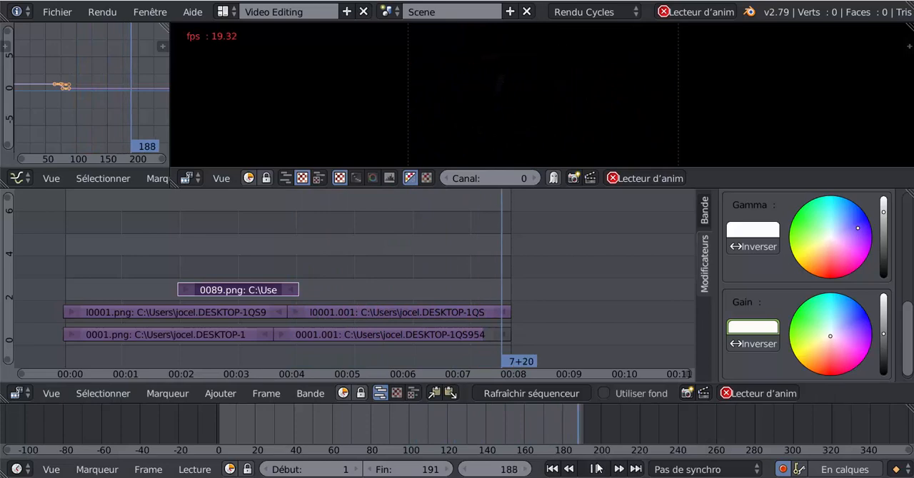
click(596, 470)
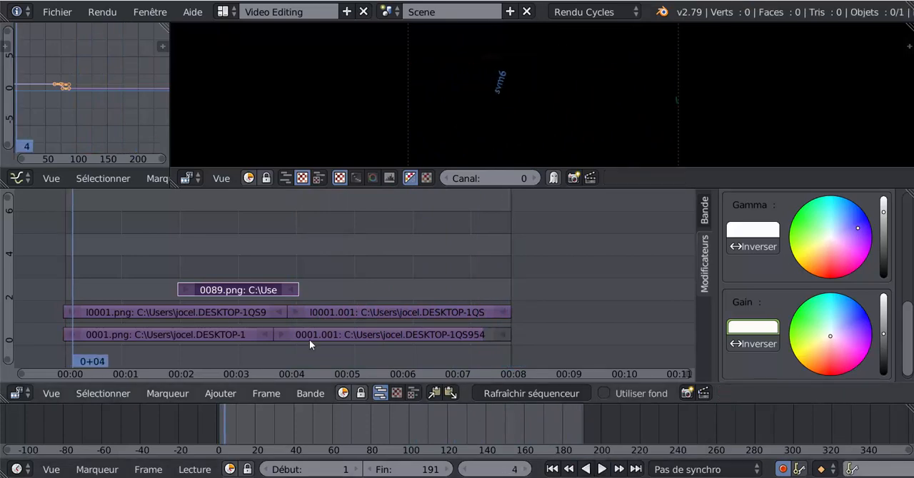
- Select the 0001.png strip, go to frame 40 and add a Balance des blancs modifier to it
right_click(199, 331)
drag(67, 242, 161, 258)
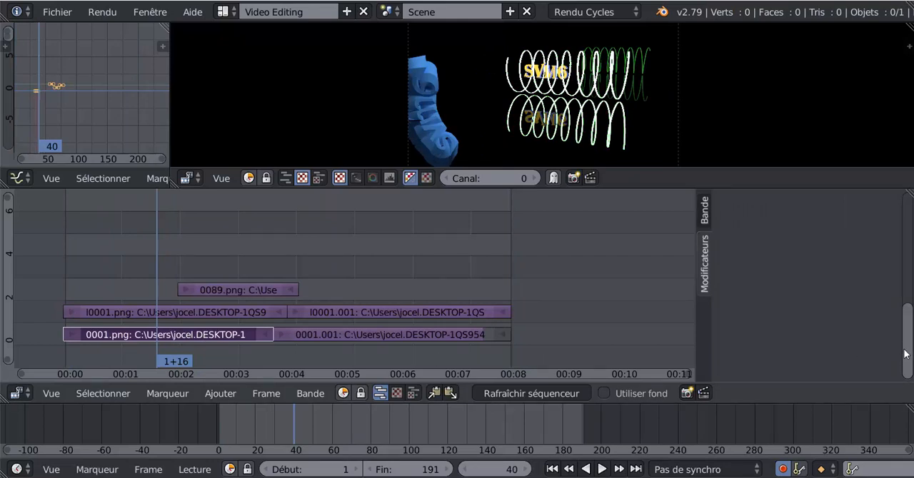
scroll(890, 348, up, 5)
scroll(891, 348, up, 1)
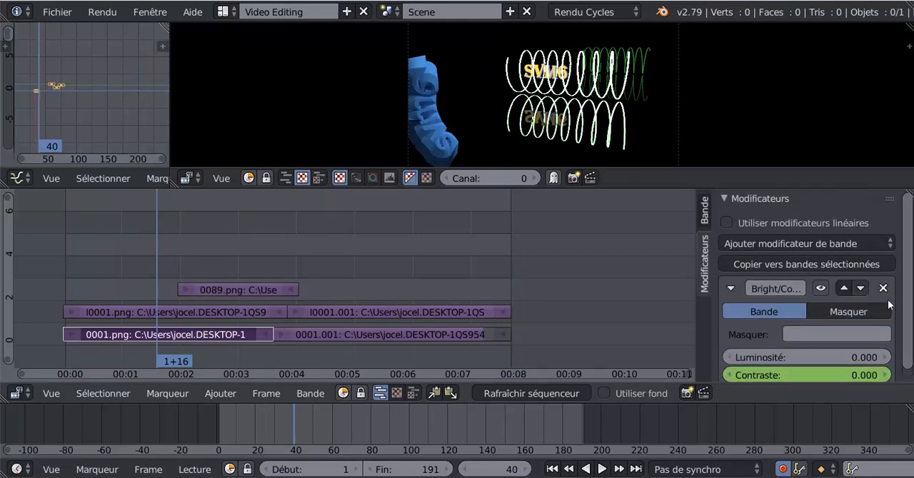
click(779, 244)
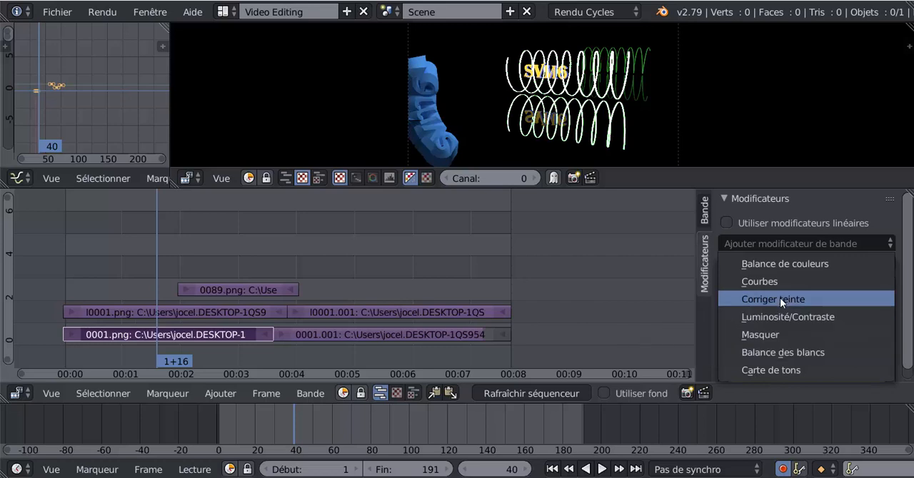
click(782, 353)
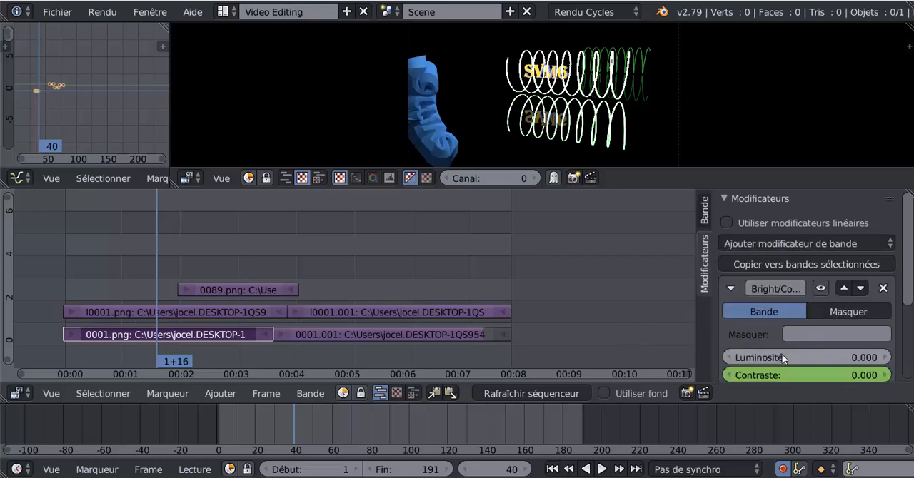
- Shift the white balance modifier's Valeur blanc to a very pale pink and insert a keyframe for it at frame 40
drag(909, 279, 909, 327)
scroll(730, 357, down, 2)
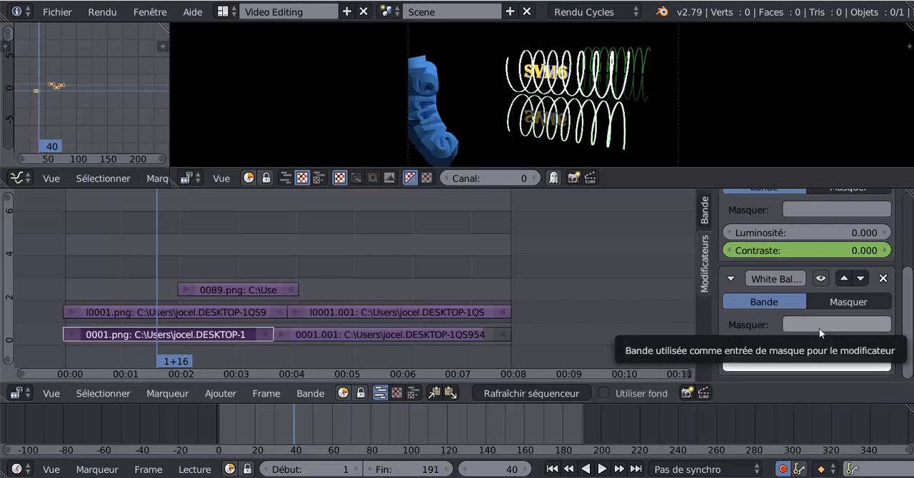
click(807, 364)
mouse_move(805, 211)
mouse_down()
mouse_move(814, 214)
mouse_move(782, 250)
mouse_move(821, 165)
mouse_move(788, 256)
mouse_move(800, 263)
mouse_move(811, 200)
mouse_move(798, 255)
mouse_move(804, 204)
mouse_up()
right_click(778, 364)
click(664, 250)
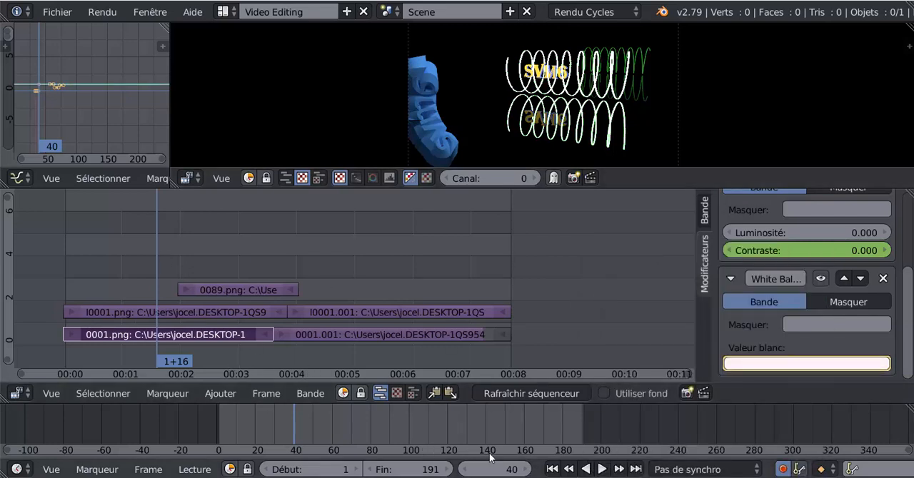
- Add the ACTION_INEXORABLE mp3 from the zic\jigles percu folder to the sequencer as a sound strip
click(523, 470)
click(522, 471)
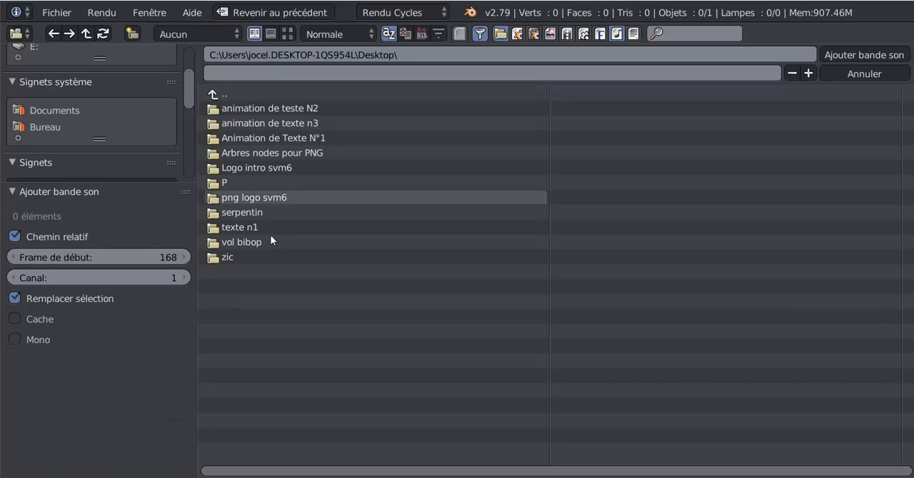
click(223, 258)
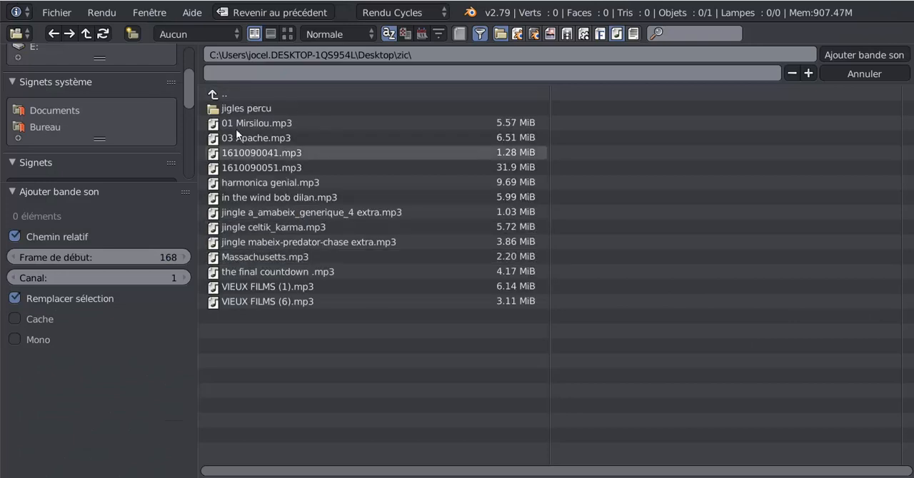
click(242, 108)
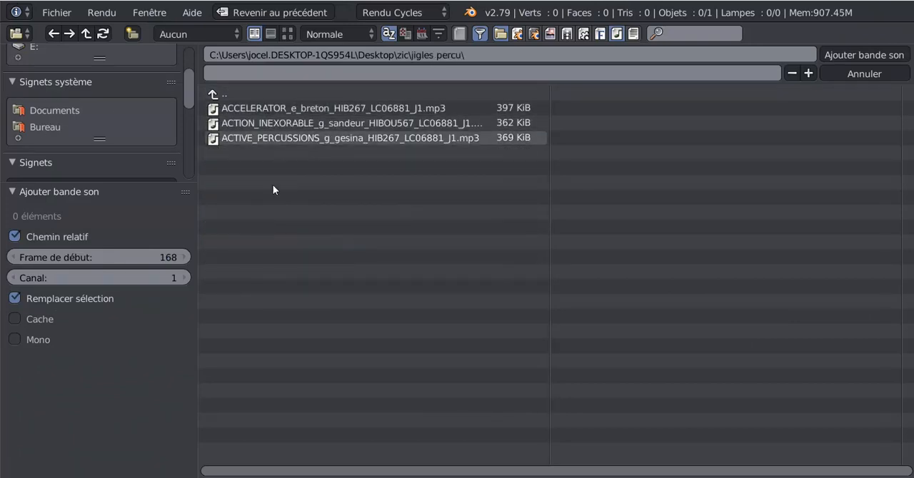
double_click(268, 123)
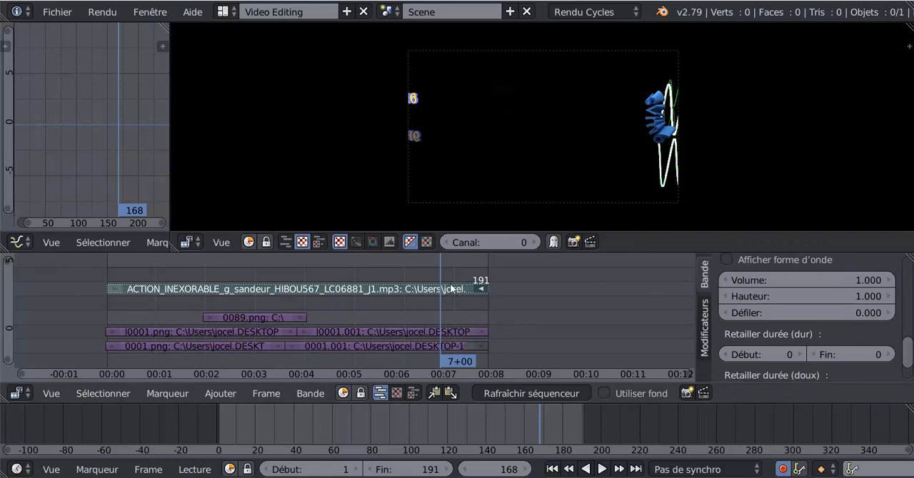
- Keyframe the sound strip's volume at 1.000 on frame 168, play the ending and return to frame 156
right_click(755, 283)
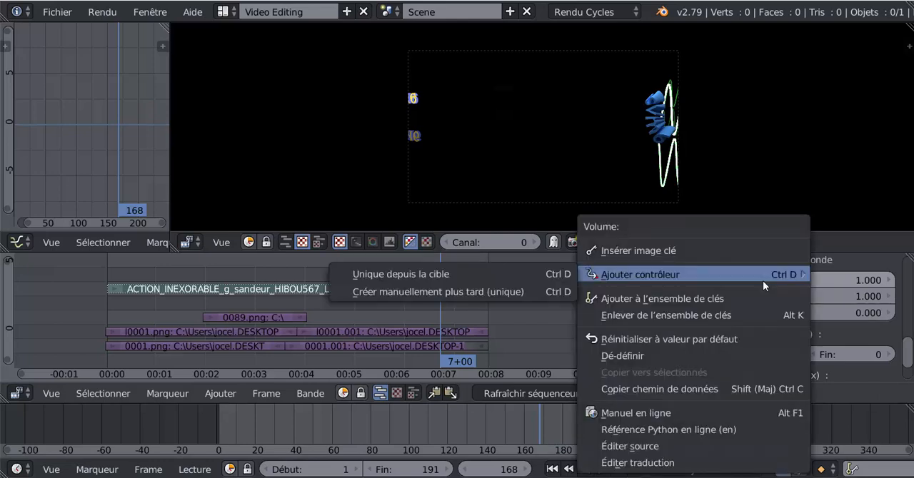
click(669, 252)
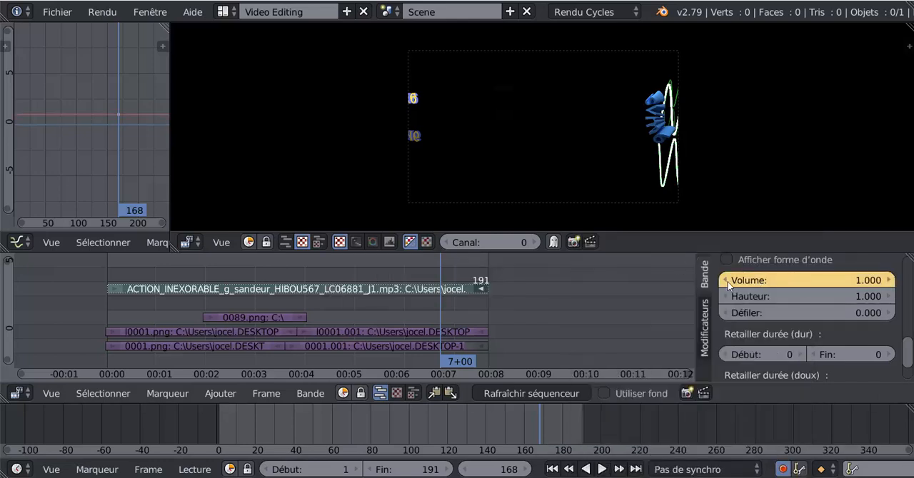
key(alt+a)
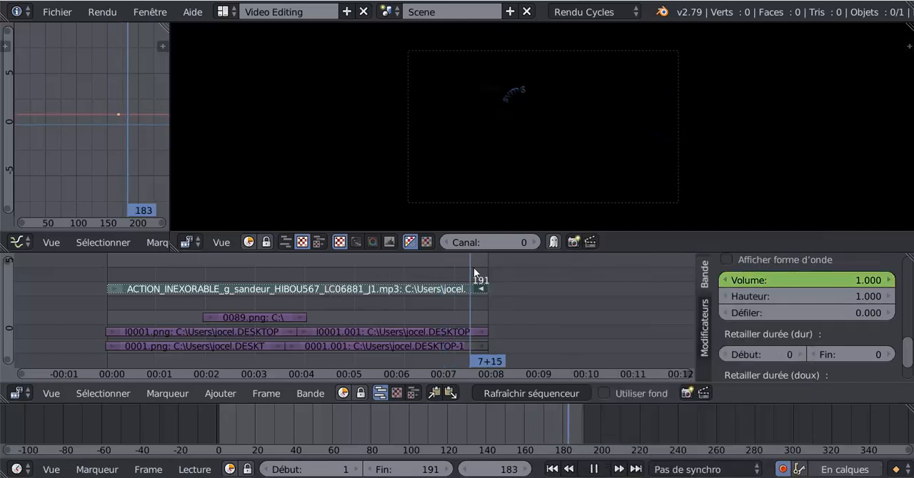
key(alt+a)
click(415, 265)
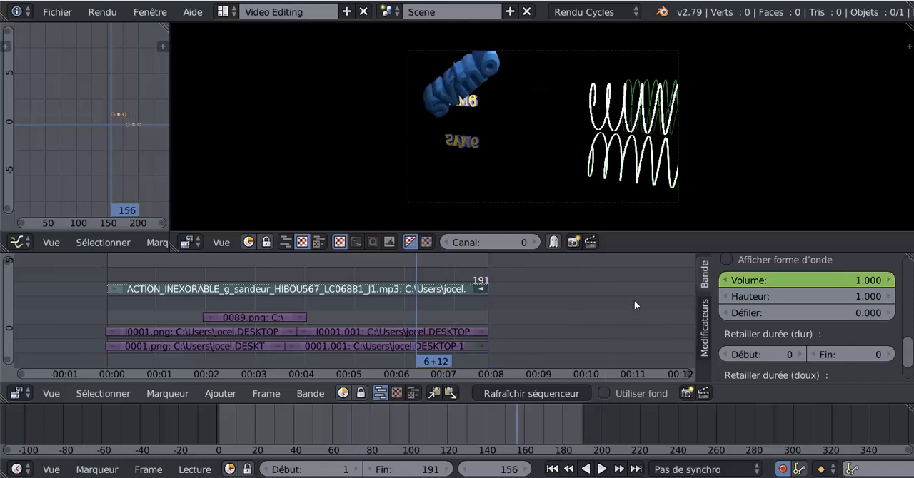
- Unmute the sound strip, play the animation to hear it, then mute the strip and stop playback
scroll(760, 317, up, 3)
scroll(760, 317, up, 5)
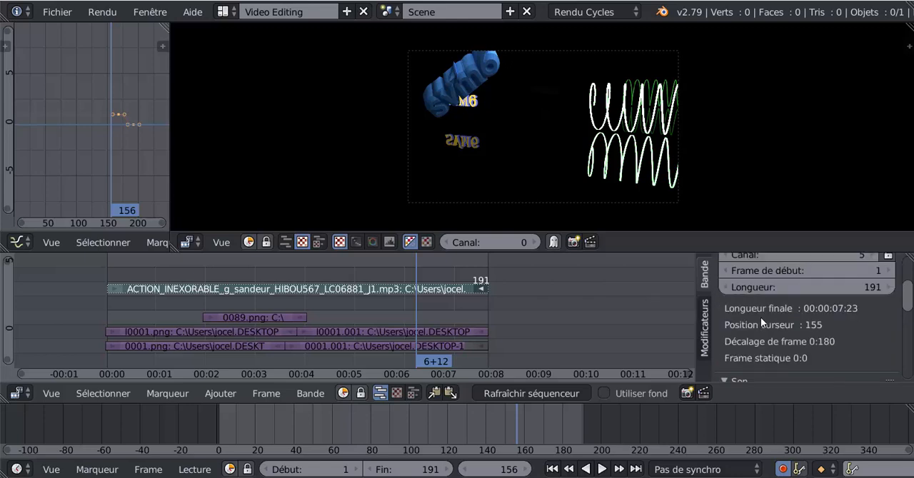
click(728, 325)
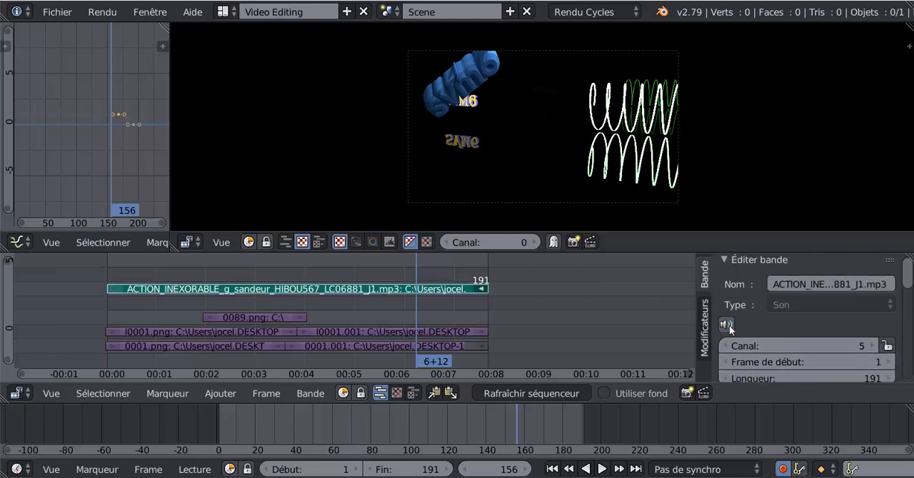
click(602, 470)
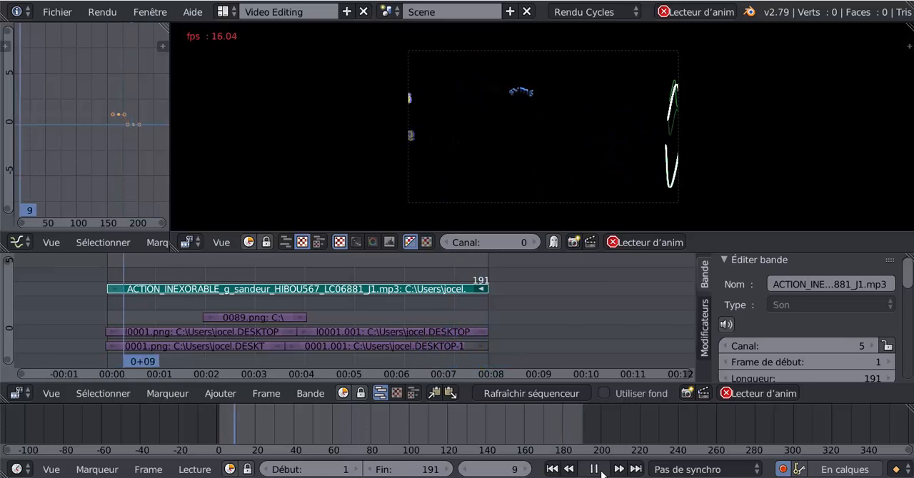
click(378, 272)
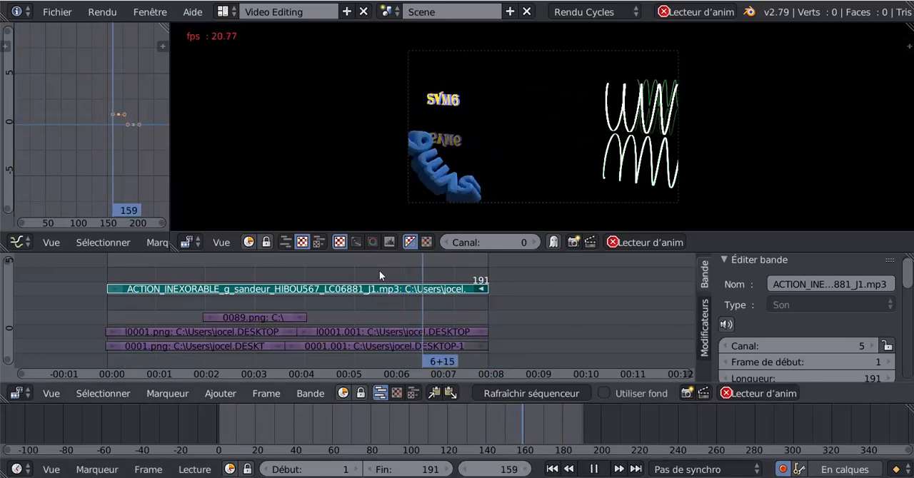
click(725, 325)
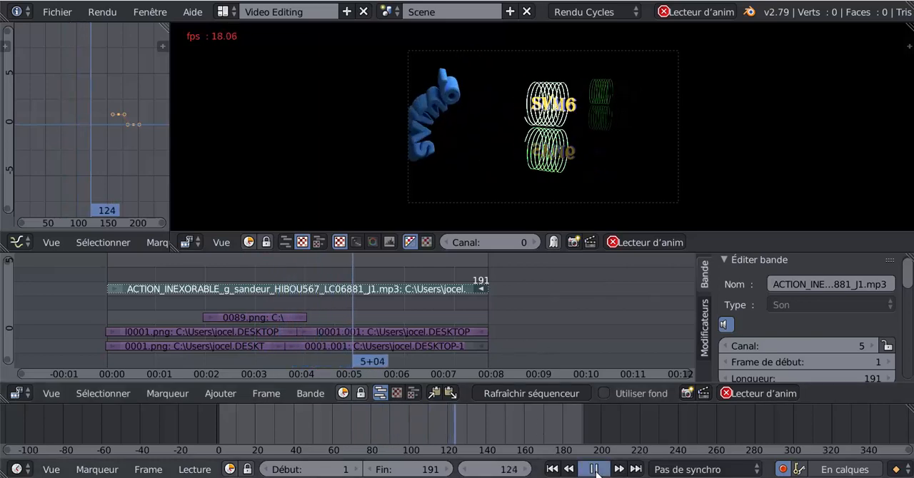
key(alt+a)
- Return to frame 0, unmute the sound strip for a brief playback test, and mute it again
drag(359, 313, 456, 312)
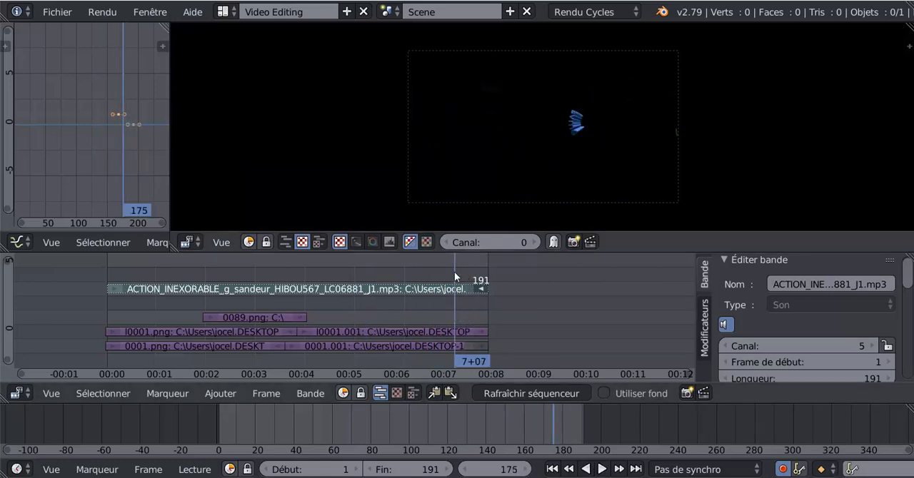
key(alt+a)
click(88, 377)
key(alt+a)
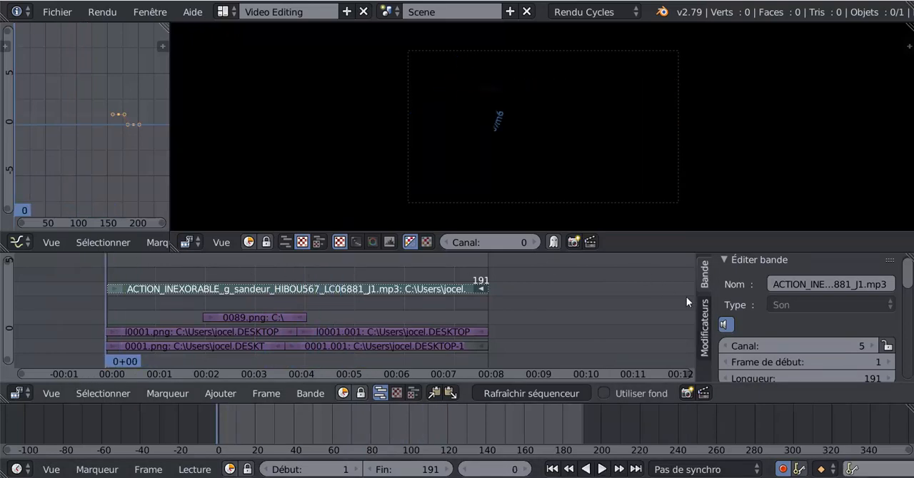
click(727, 325)
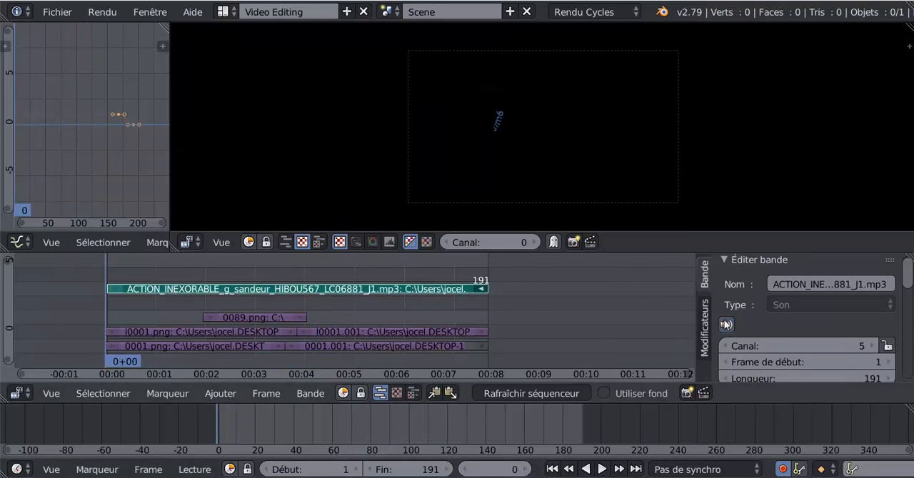
click(587, 470)
click(603, 472)
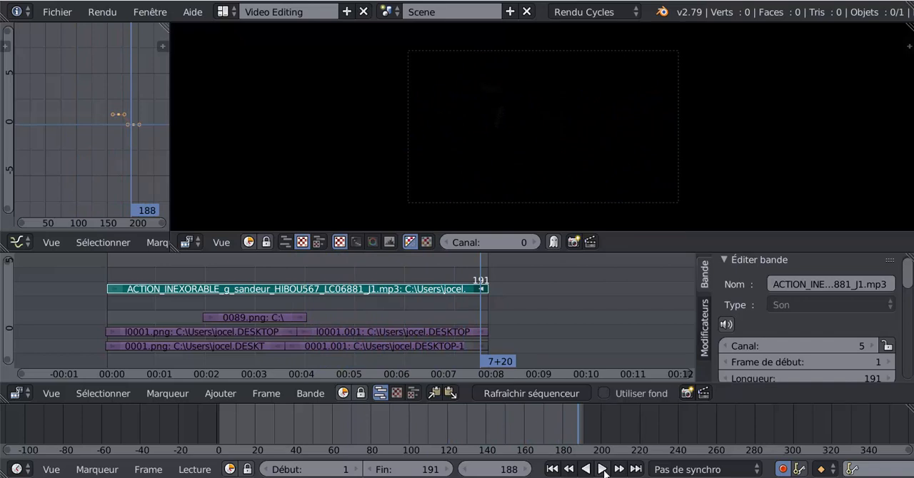
click(729, 325)
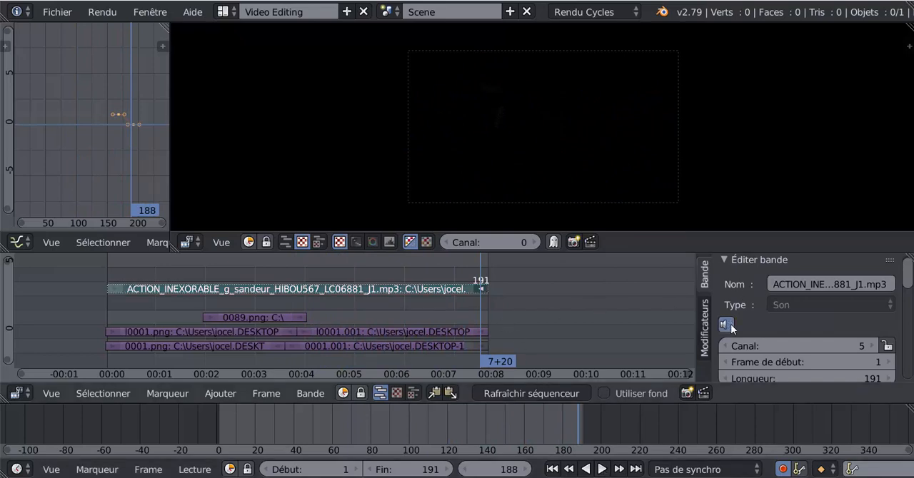
- Go to frame 144, unmute the sound strip and play the end of the sequence to listen to the fade
drag(479, 267, 392, 260)
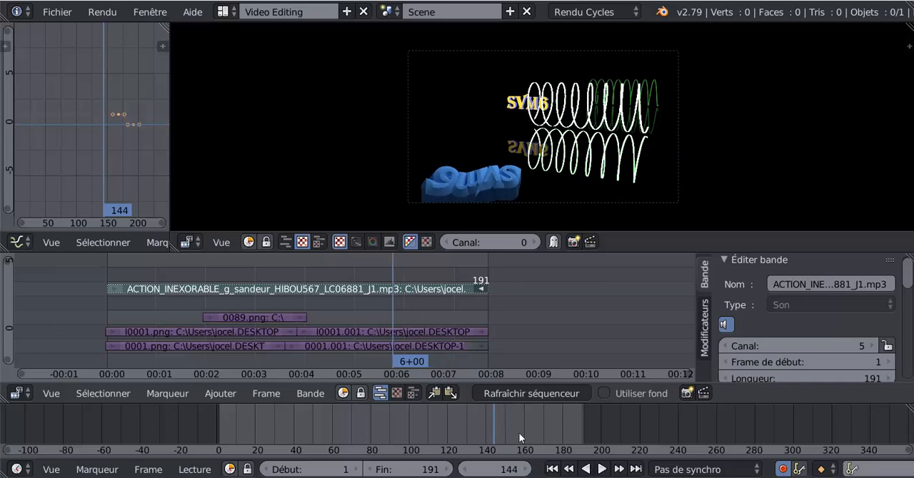
click(724, 326)
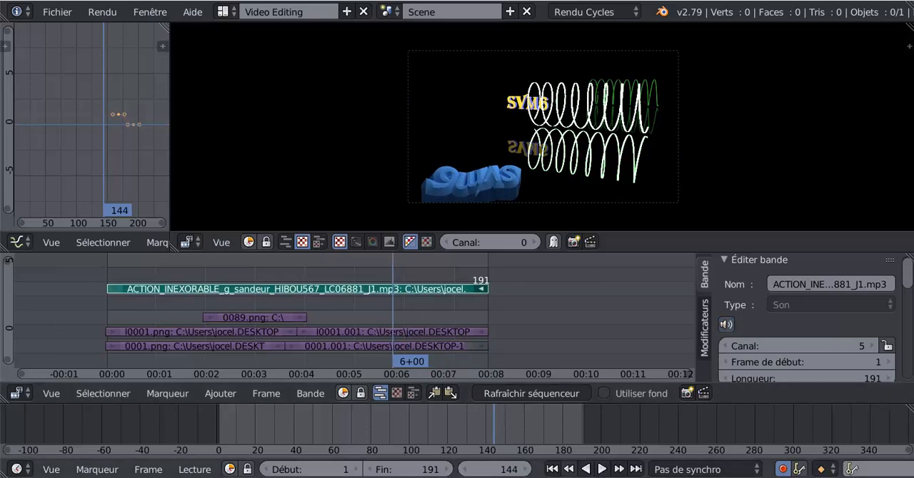
click(602, 470)
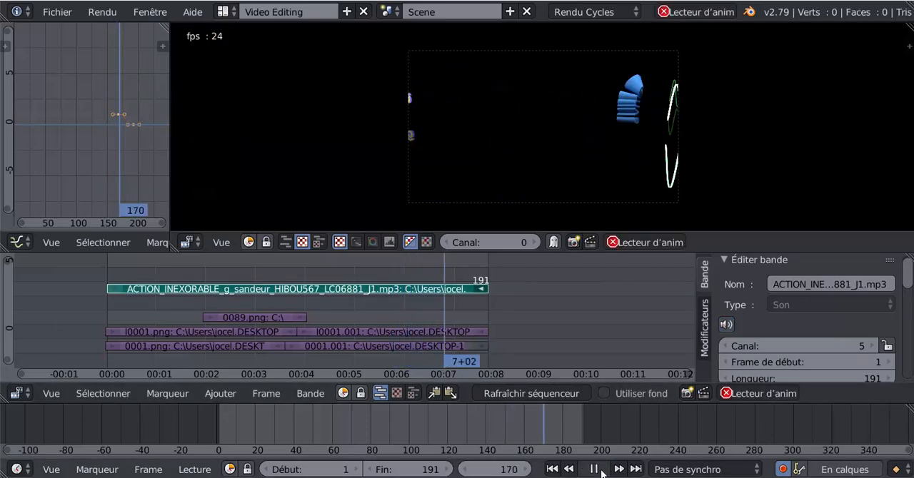
click(593, 470)
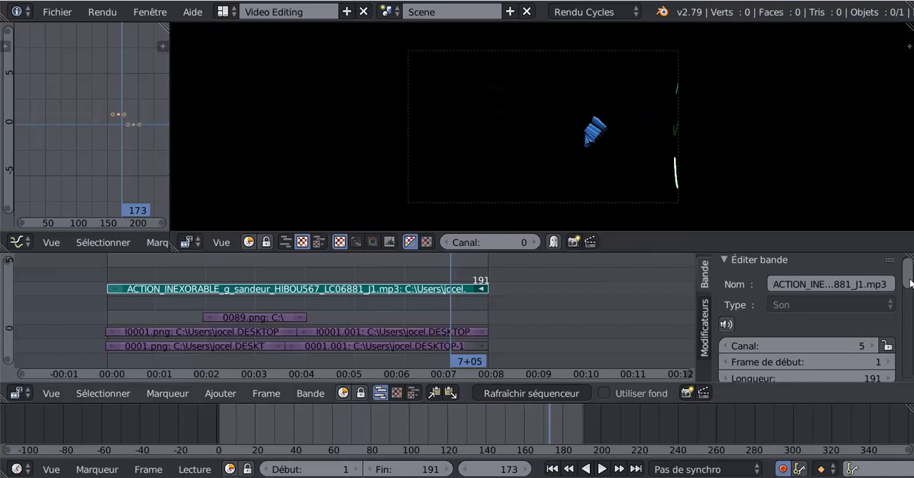
- Clear all volume keyframes from the ACTION_INEXORABLE sound strip
mouse_move(912, 279)
mouse_down()
mouse_move(911, 299)
mouse_move(913, 277)
mouse_up()
scroll(736, 313, down, 8)
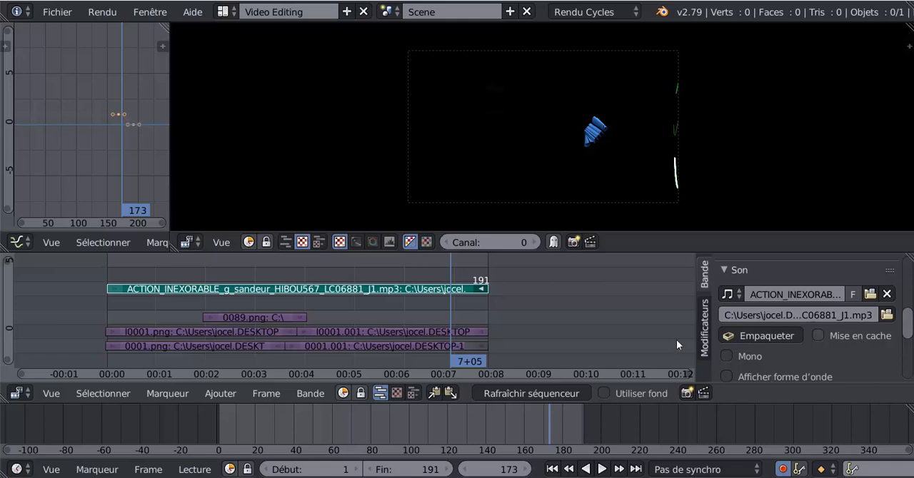
scroll(824, 317, down, 4)
right_click(832, 307)
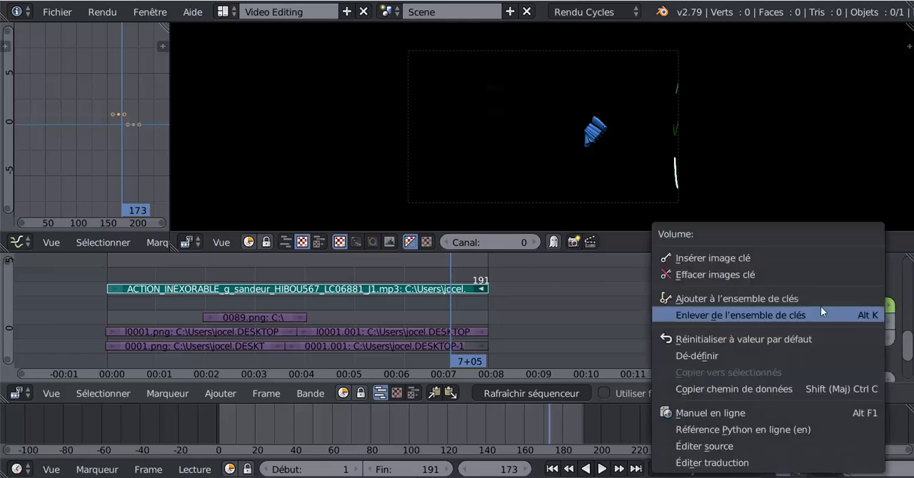
click(722, 274)
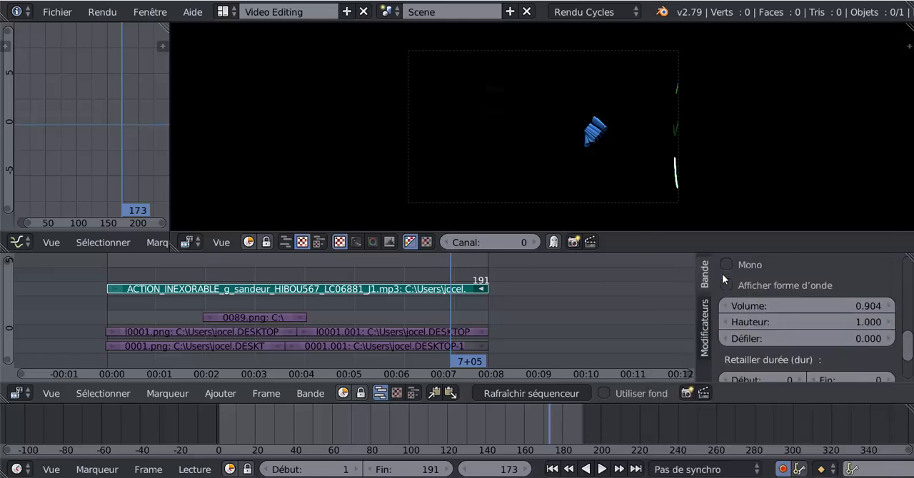
- Set the sound strip's volume to 1 and keyframe it at frame 173
drag(851, 302, 818, 303)
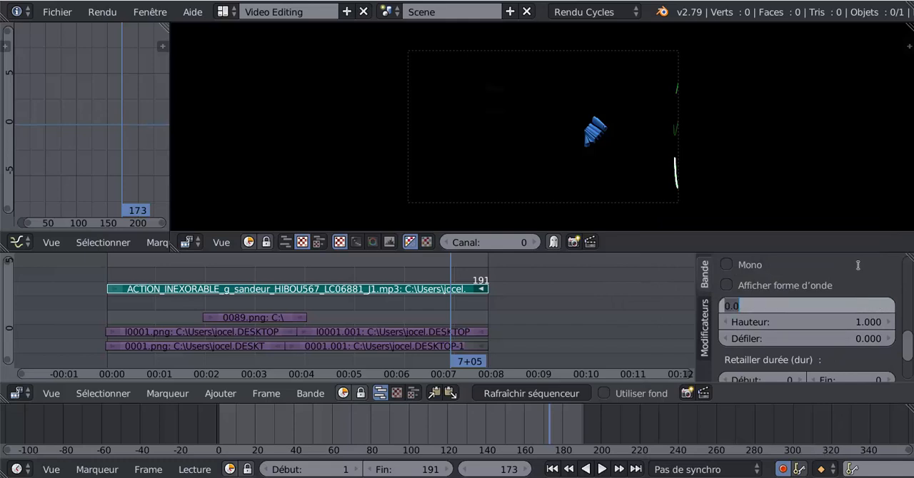
text(1)
key(Return)
- At frame 192, set the sound strip's volume to 0 and keyframe it, then move back to frame 166
drag(450, 264, 489, 265)
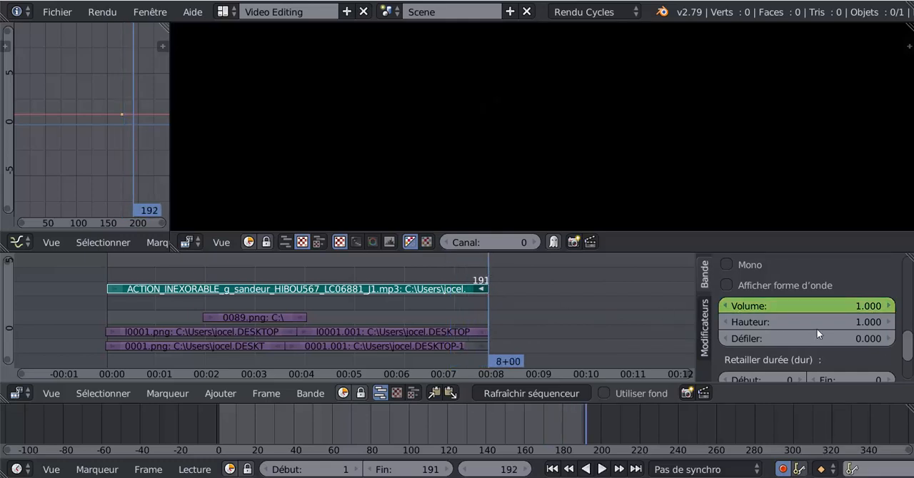
drag(874, 309, 836, 309)
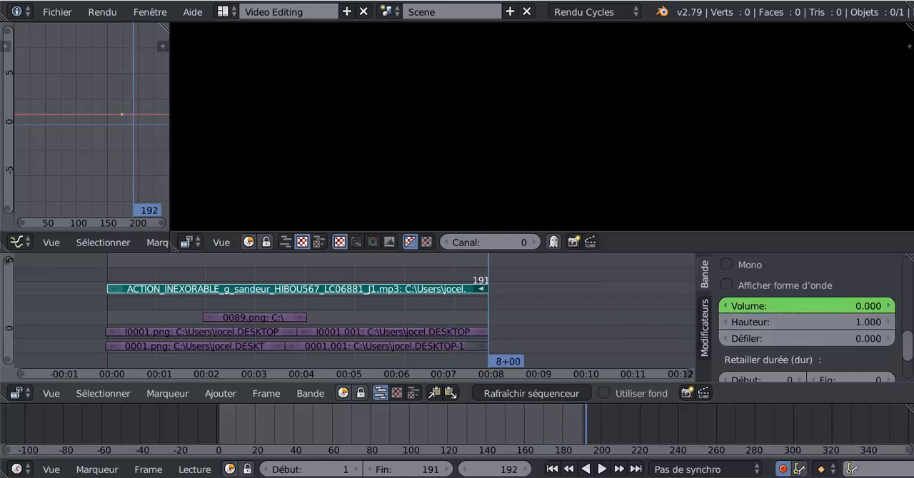
click(437, 276)
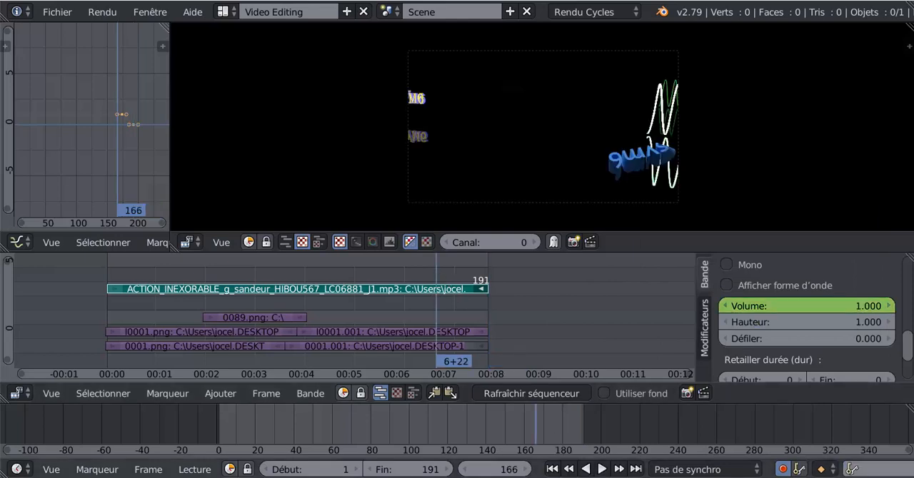
- Play the sequence from frame 166 past its end to listen to the new volume fade
click(601, 469)
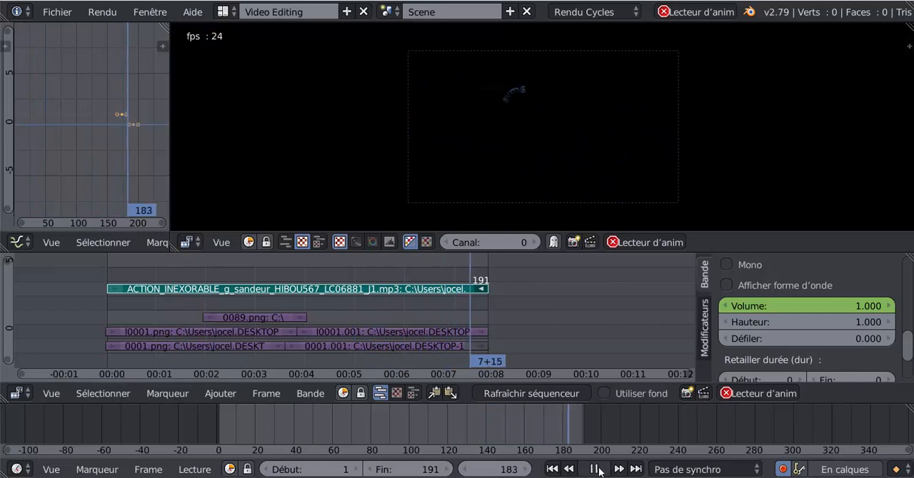
click(599, 470)
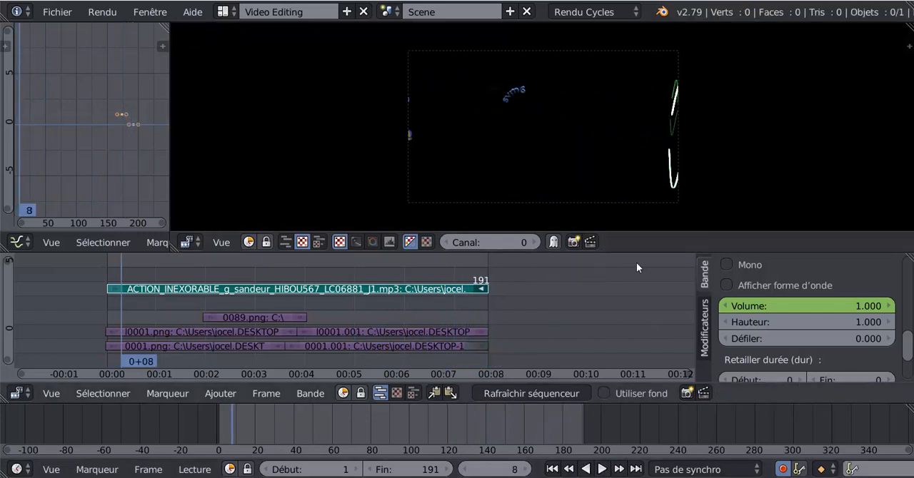
- Enlarge the sequencer area and look through the sound strip's settings, from its name and channel down to volume, pitch and trim
drag(637, 255, 646, 197)
scroll(807, 293, up, 10)
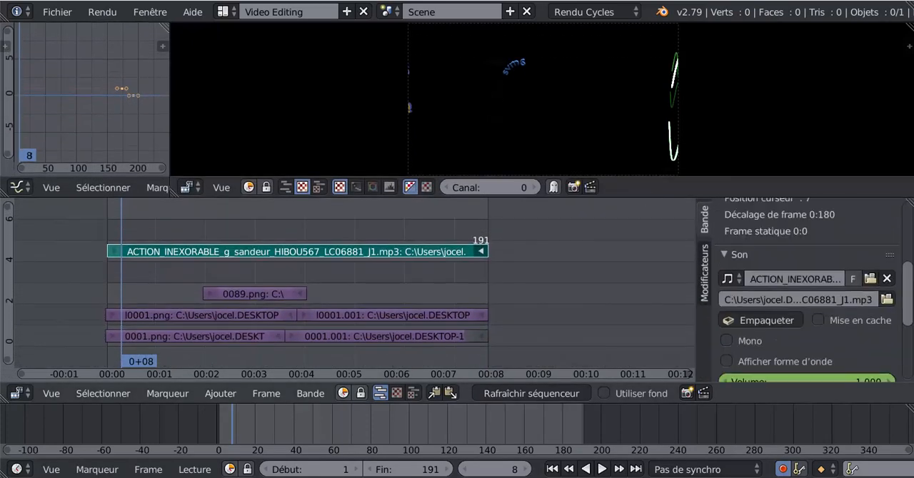
scroll(912, 303, down, 6)
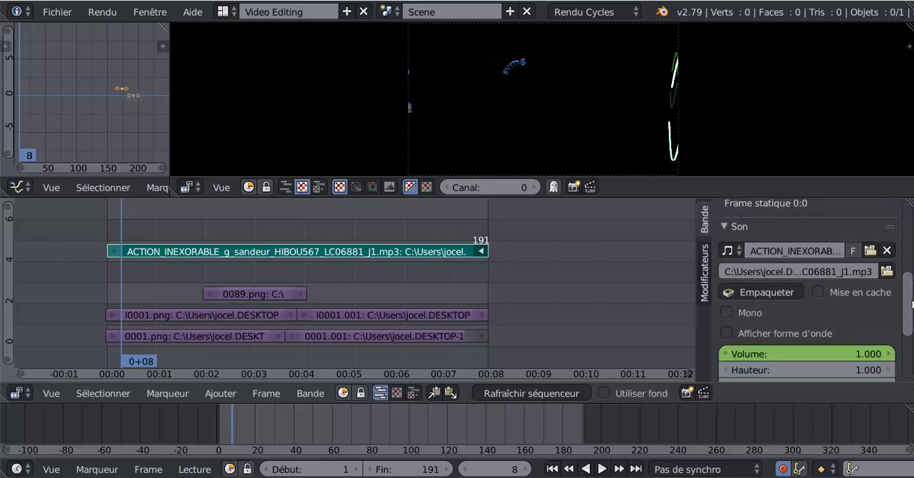
scroll(912, 304, down, 2)
scroll(912, 307, down, 1)
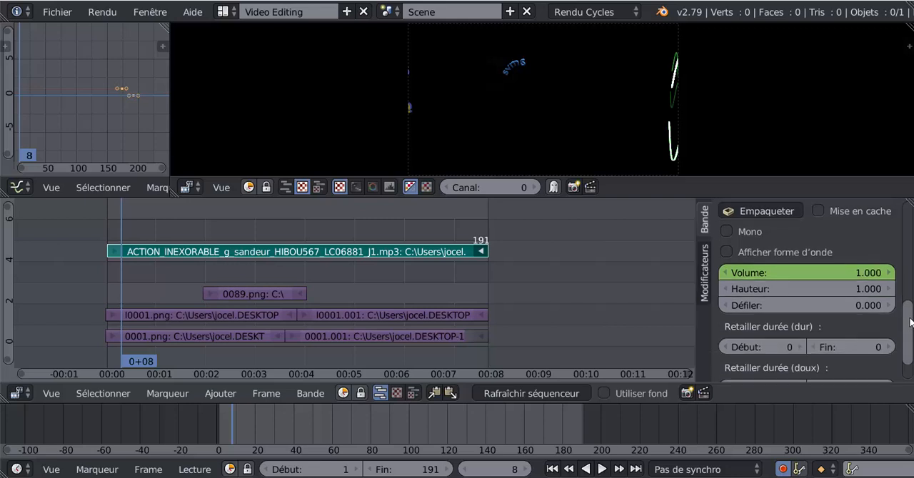
scroll(912, 292, up, 3)
scroll(912, 289, up, 6)
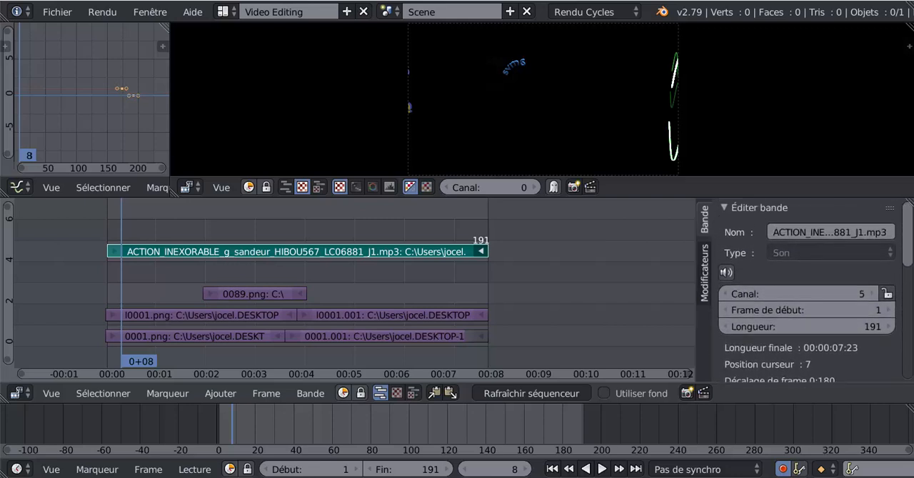
scroll(814, 292, down, 1)
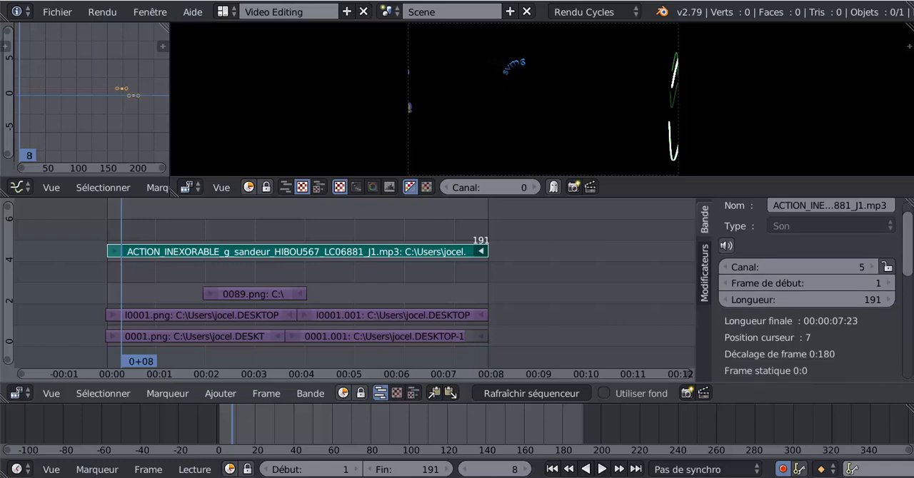
scroll(807, 293, down, 6)
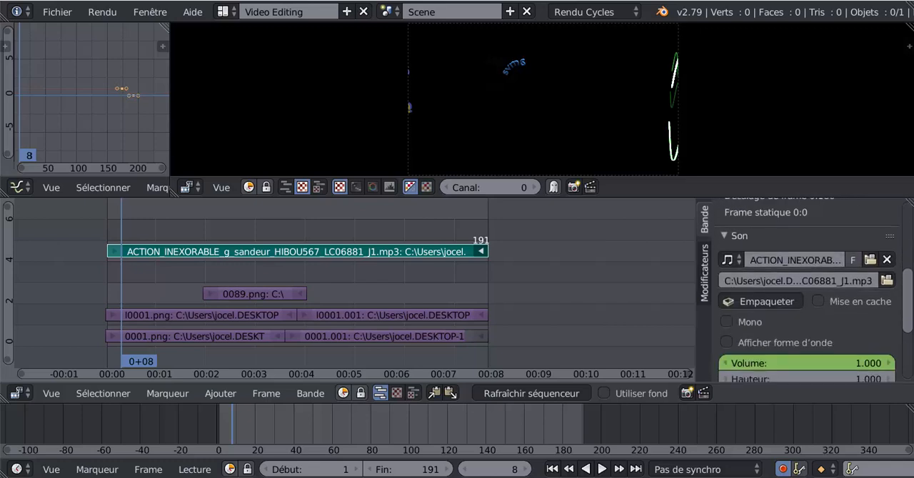
scroll(807, 292, down, 3)
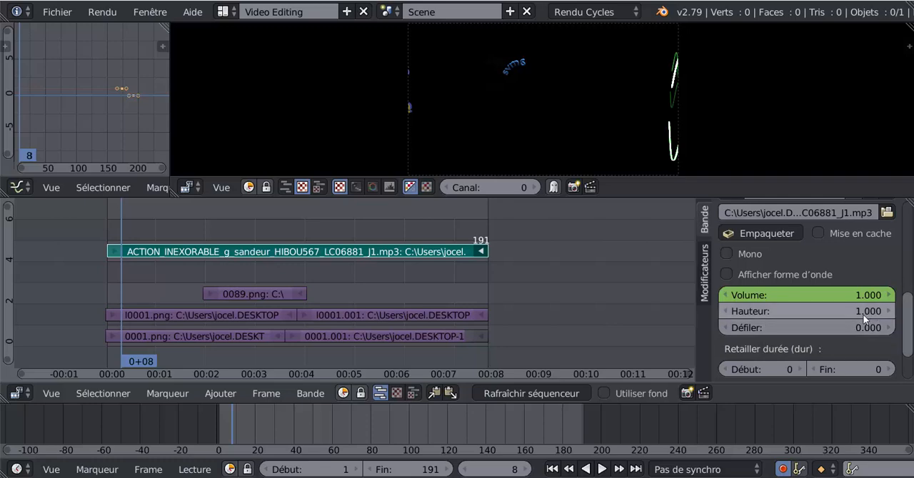
- Play the sequence while trying pitch values of 10, 0.1, 1, 0.9 and 0.8 on the sound strip, then stop playback
click(601, 469)
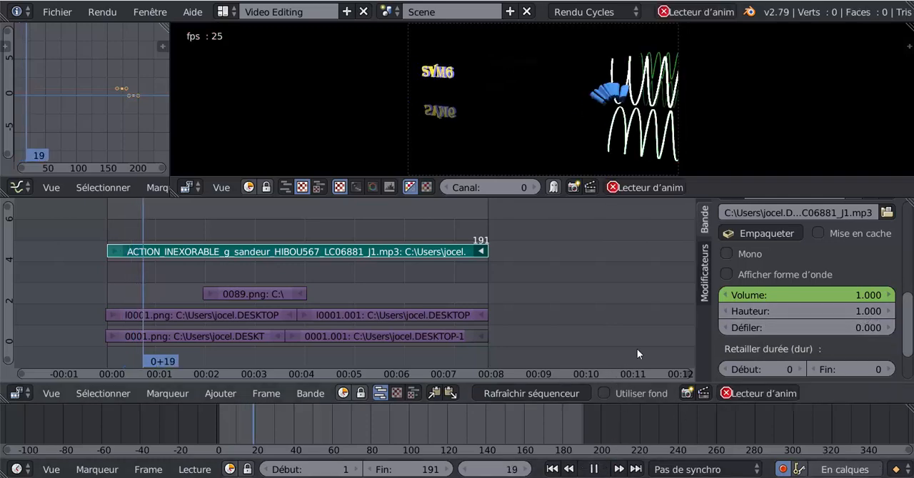
drag(837, 317, 894, 316)
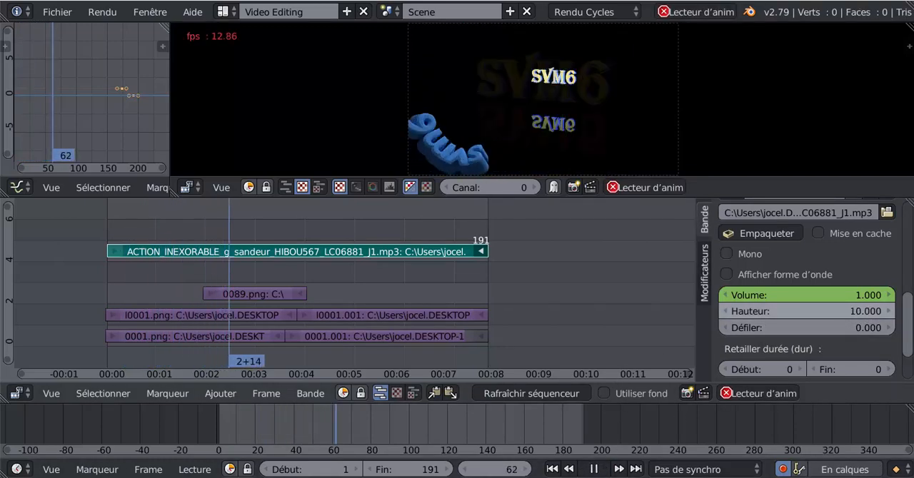
drag(859, 312, 746, 312)
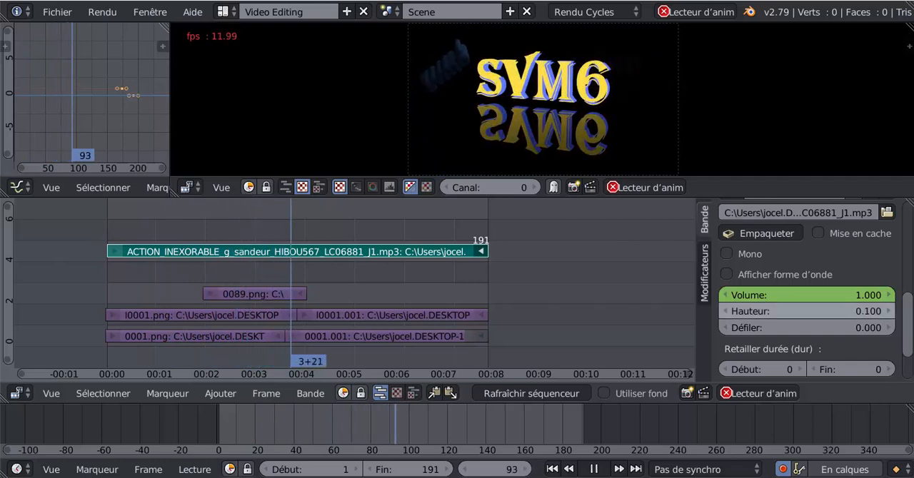
click(87, 230)
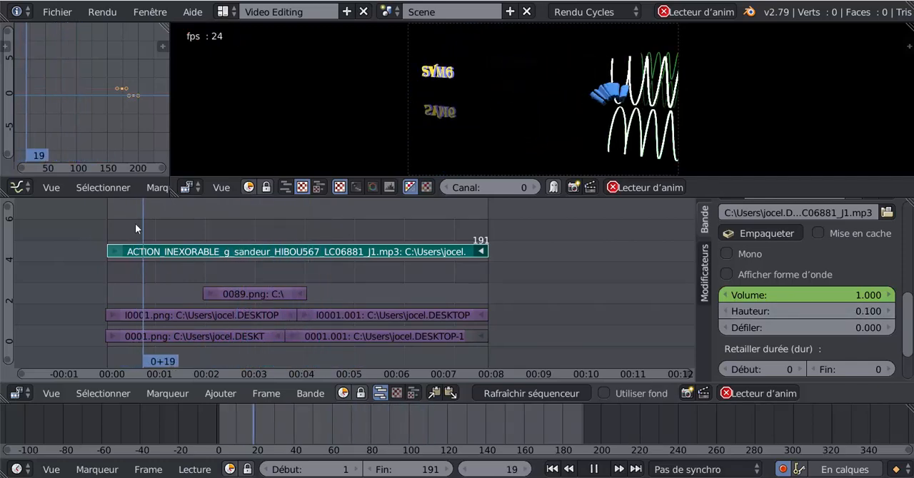
drag(801, 310, 757, 310)
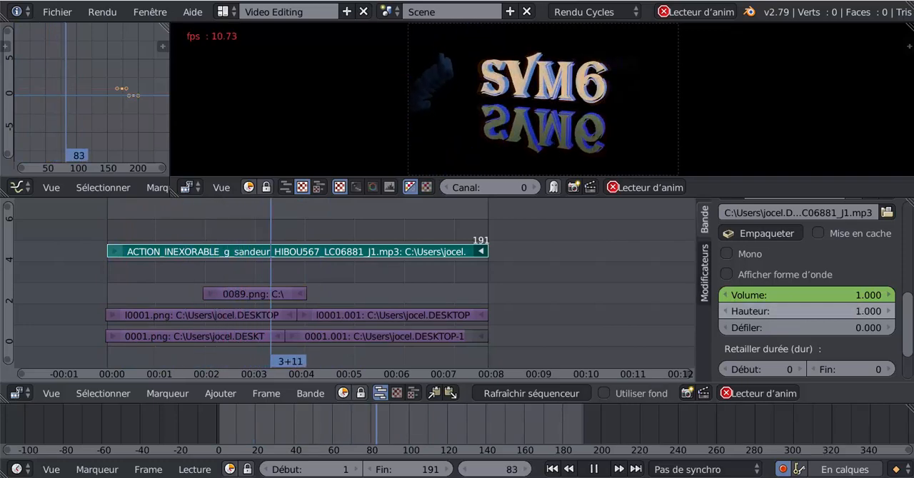
drag(757, 310, 789, 310)
click(727, 313)
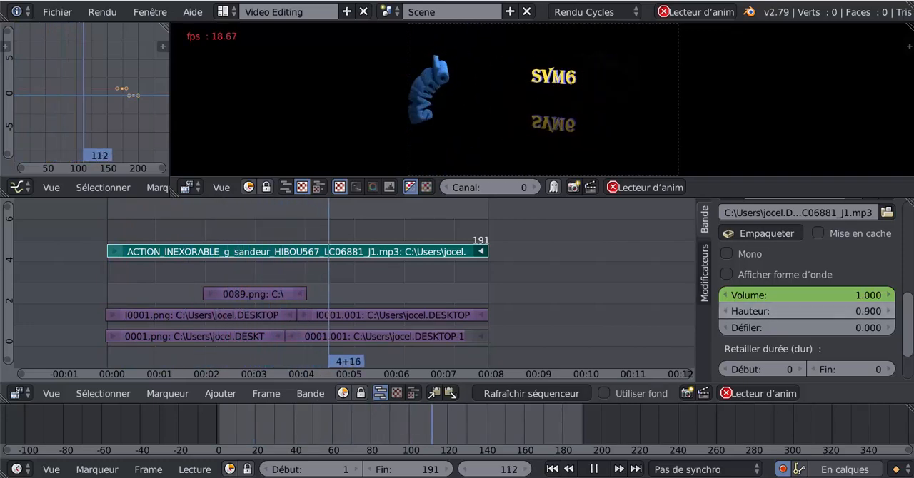
click(728, 312)
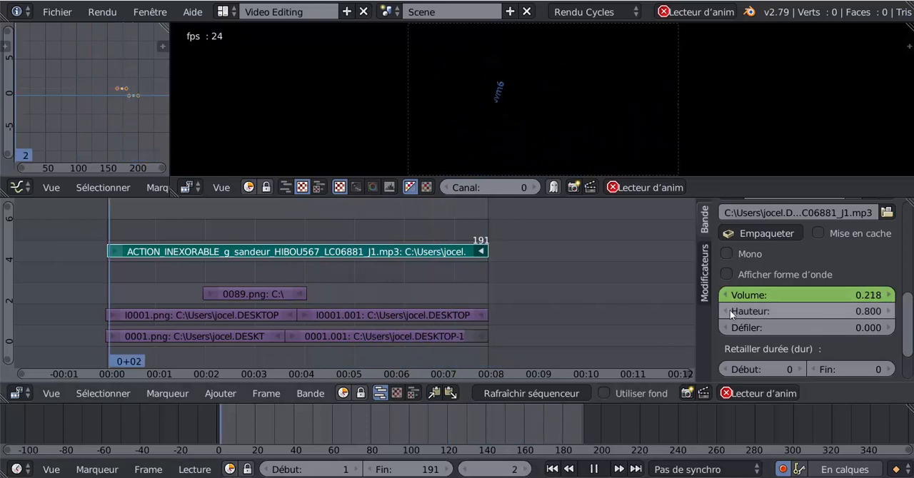
click(594, 469)
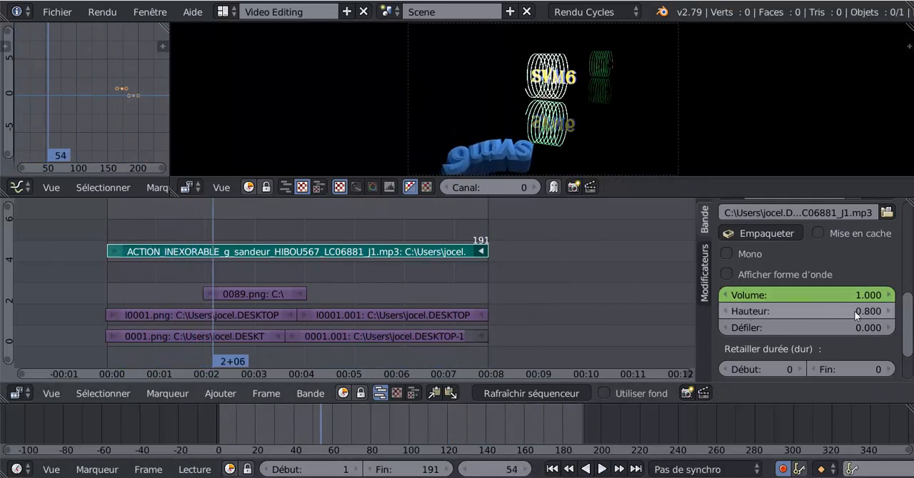
- Set the sound strip's pitch to 1 and play a short part of the sequence to check the sound
click(873, 312)
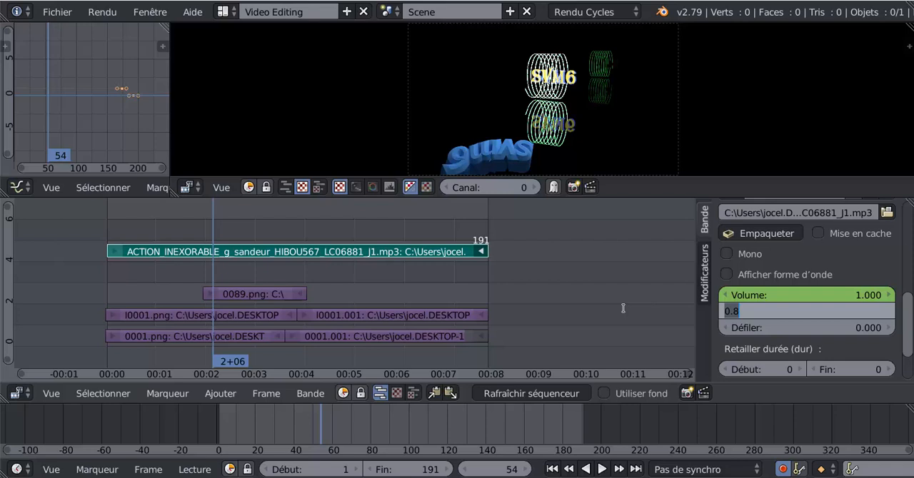
text(1)
key(Return)
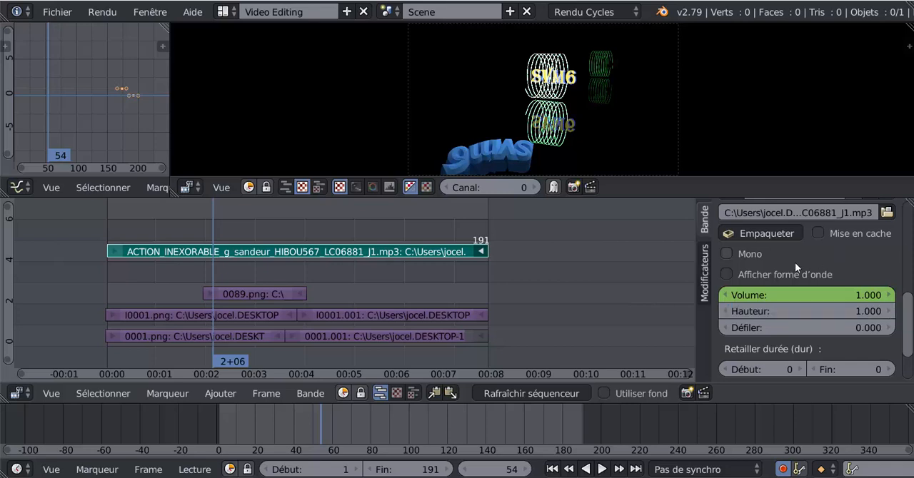
click(601, 470)
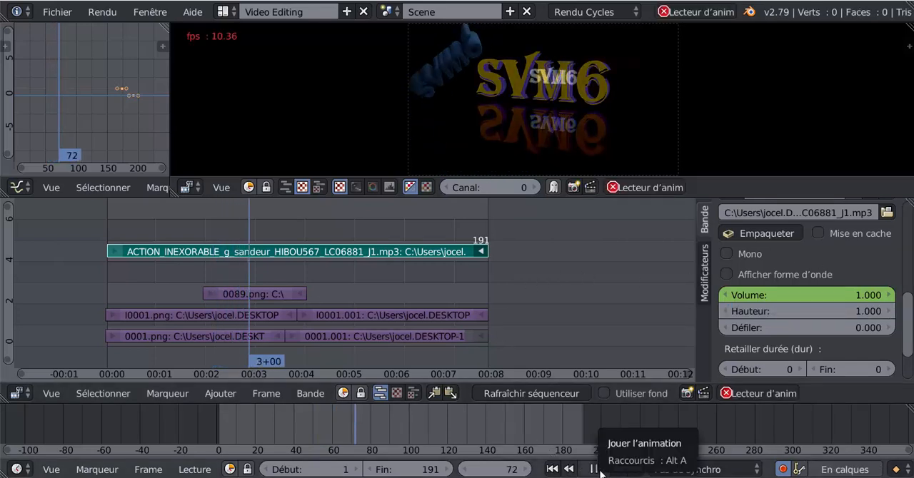
click(600, 472)
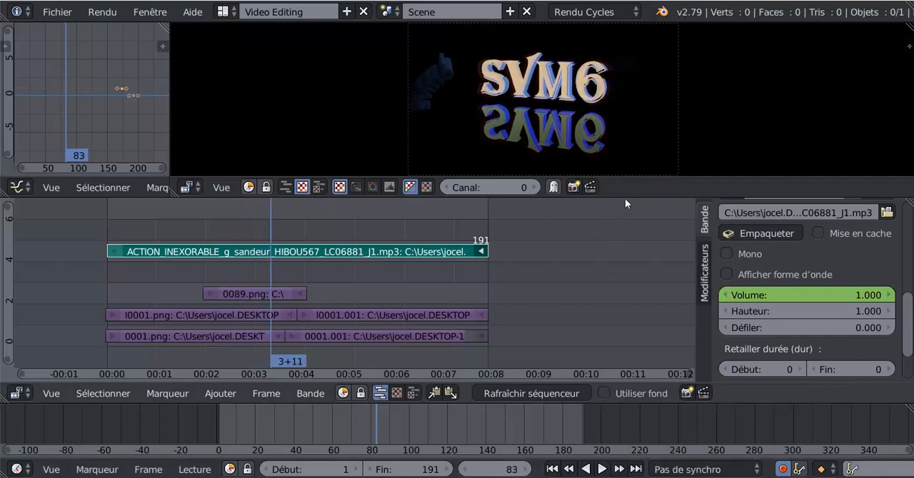
- Enlarge the upper areas, switch the graph editor to the Properties editor and widen it
drag(625, 178, 626, 280)
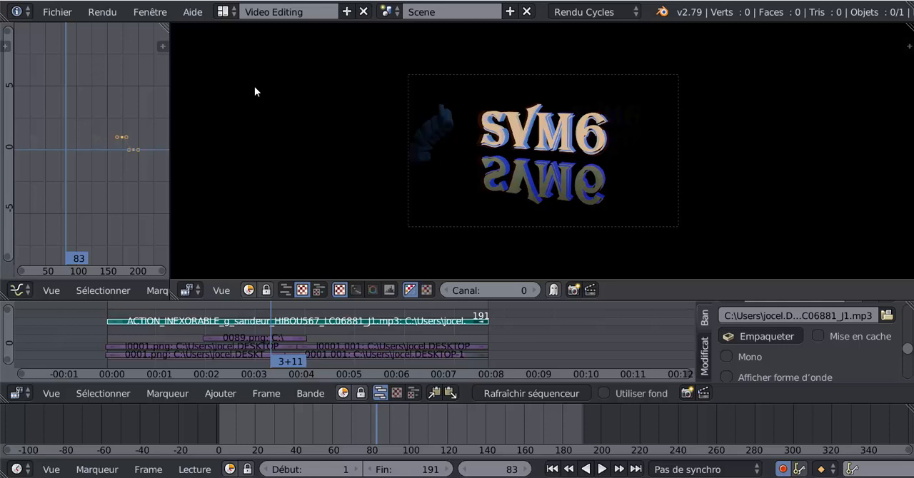
click(17, 291)
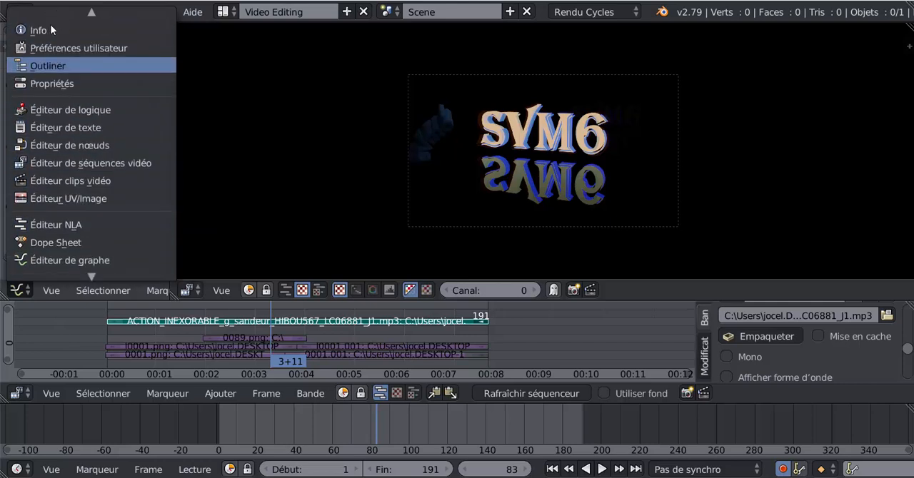
click(59, 84)
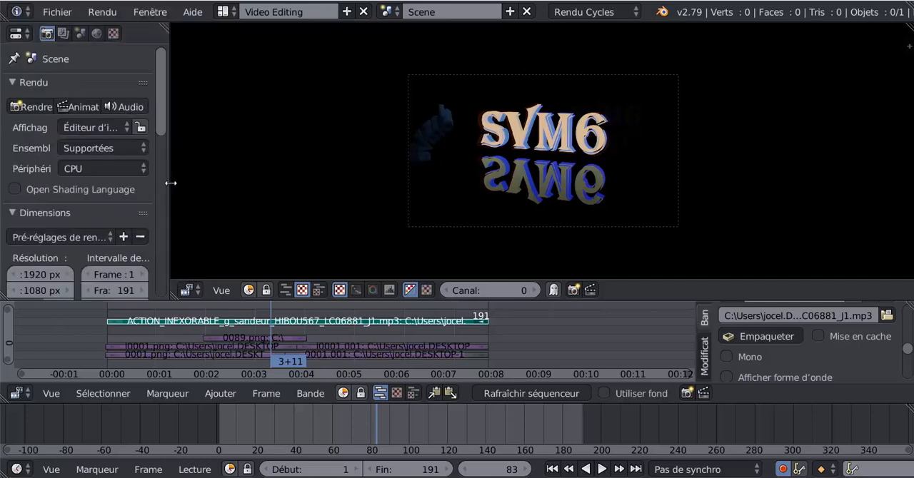
drag(168, 187, 345, 182)
- Set the render device to GPU compute in the scene's render settings
scroll(342, 181, down, 5)
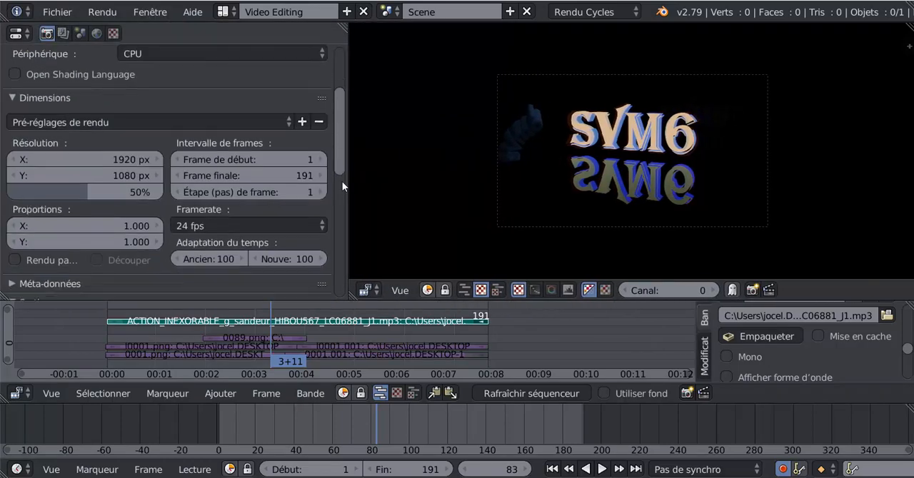
scroll(343, 88, up, 5)
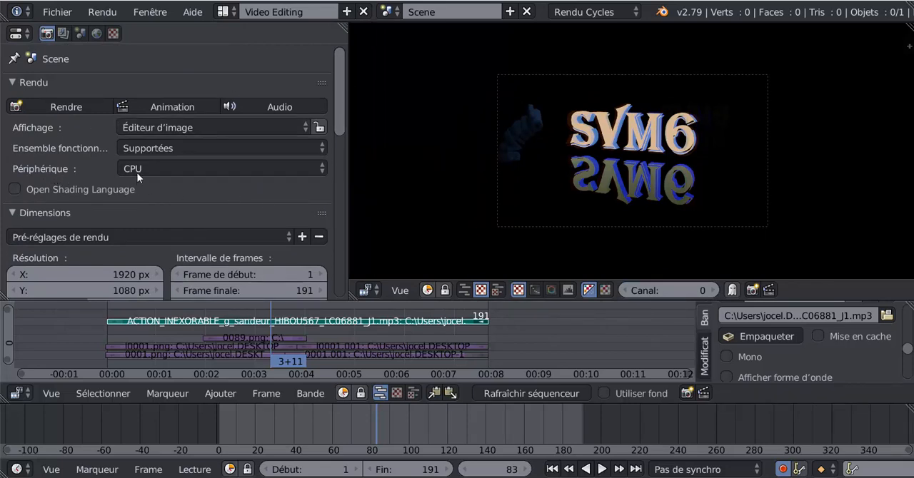
mouse_move(336, 112)
mouse_down()
mouse_move(340, 132)
mouse_move(336, 104)
mouse_up()
click(187, 169)
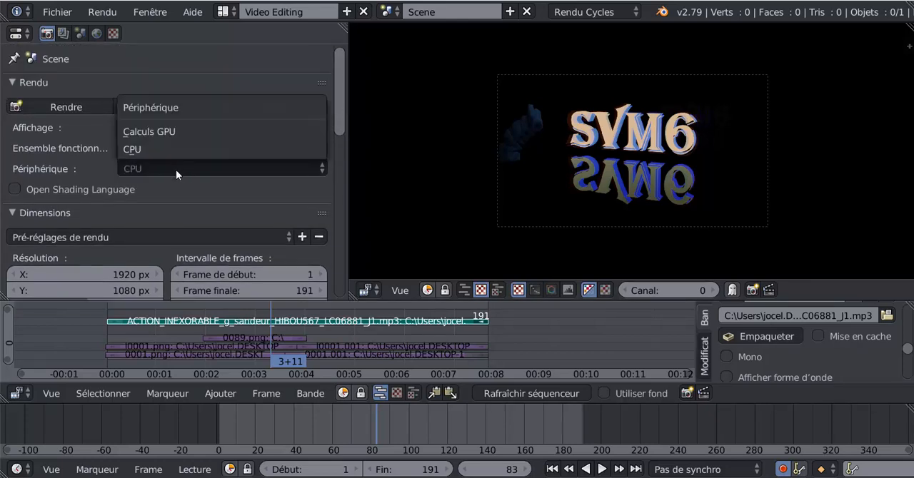
click(182, 131)
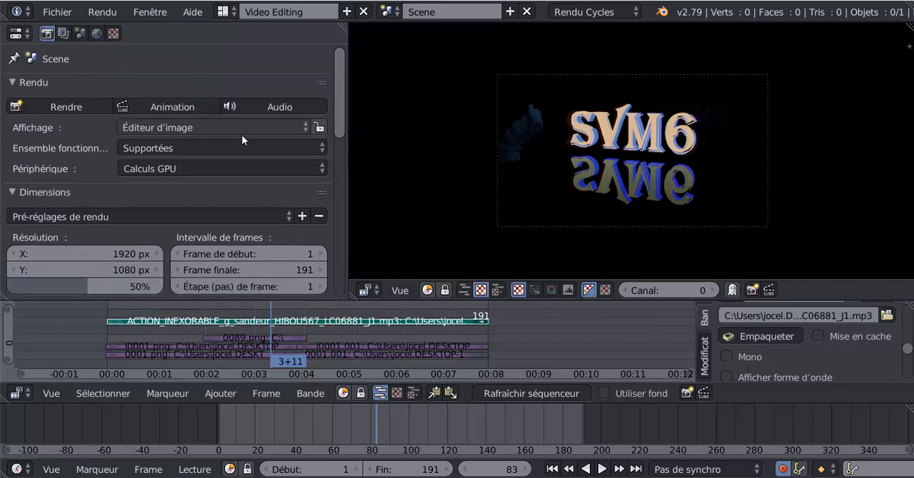
- Set the render output path to the Desktop folder with the file name uuuuuu
drag(341, 83, 330, 154)
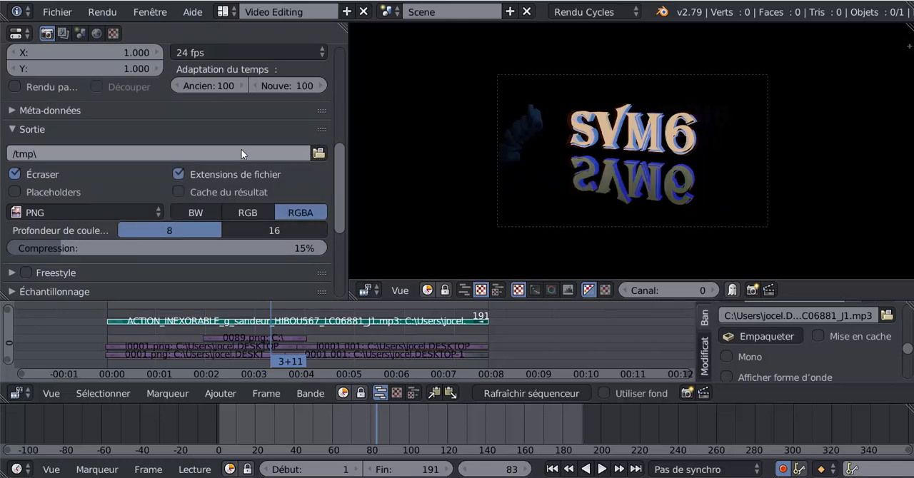
click(319, 154)
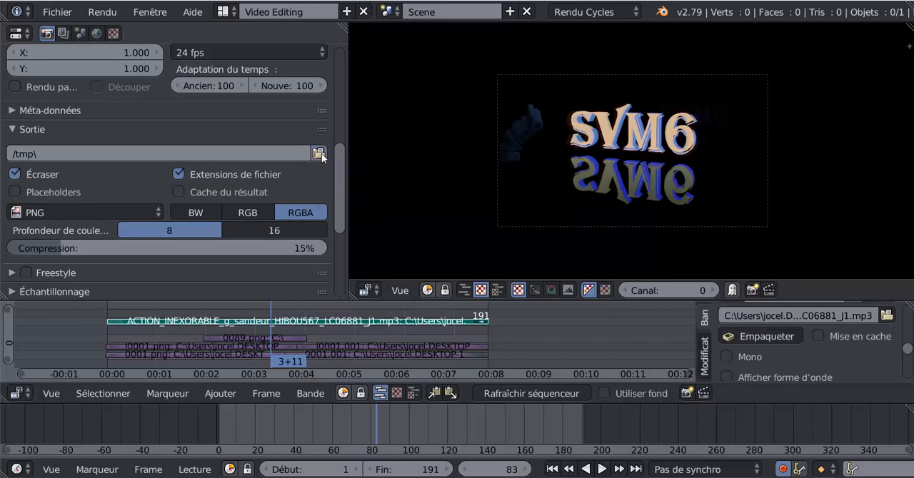
scroll(47, 114, down, 5)
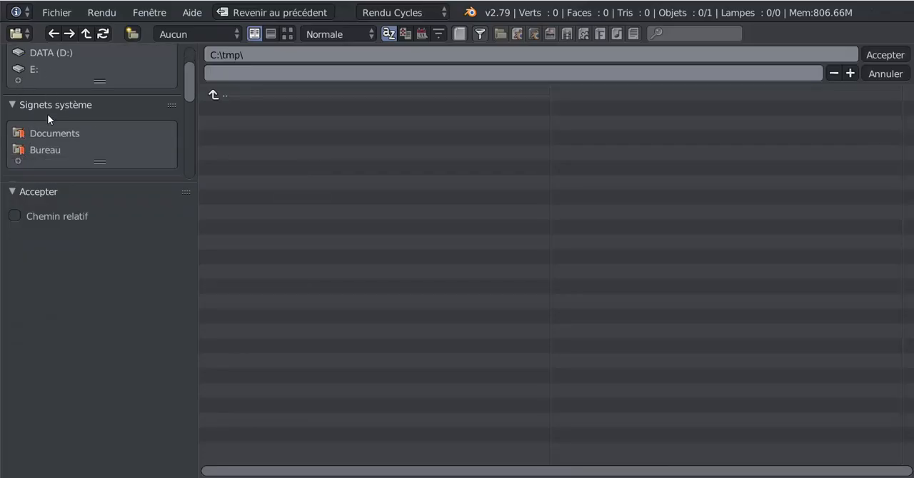
click(38, 79)
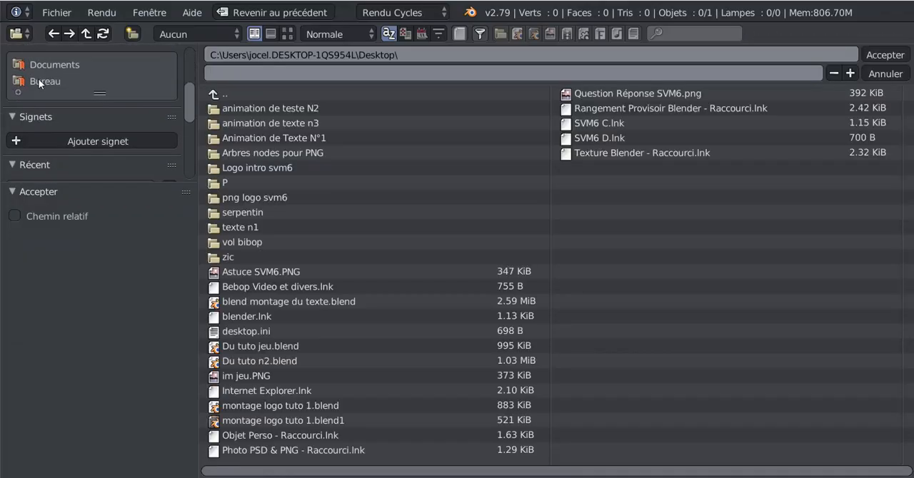
click(204, 73)
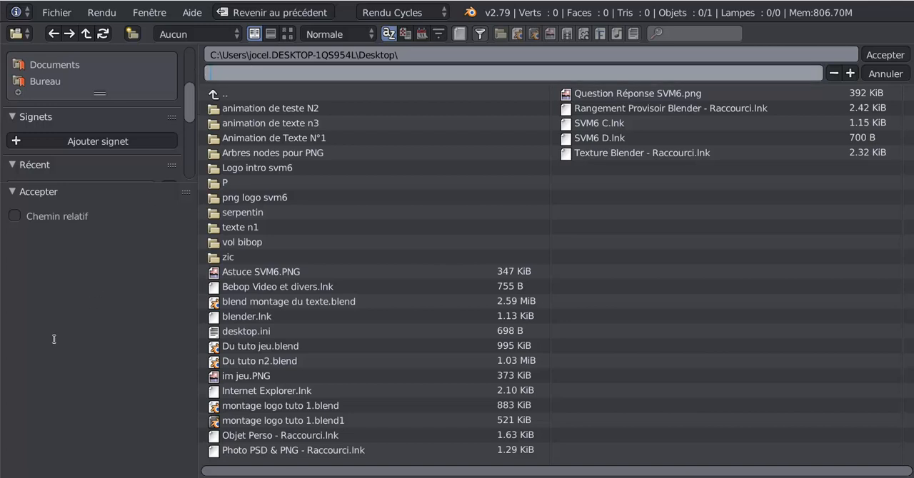
text(uuuuuu)
click(882, 55)
click(882, 55)
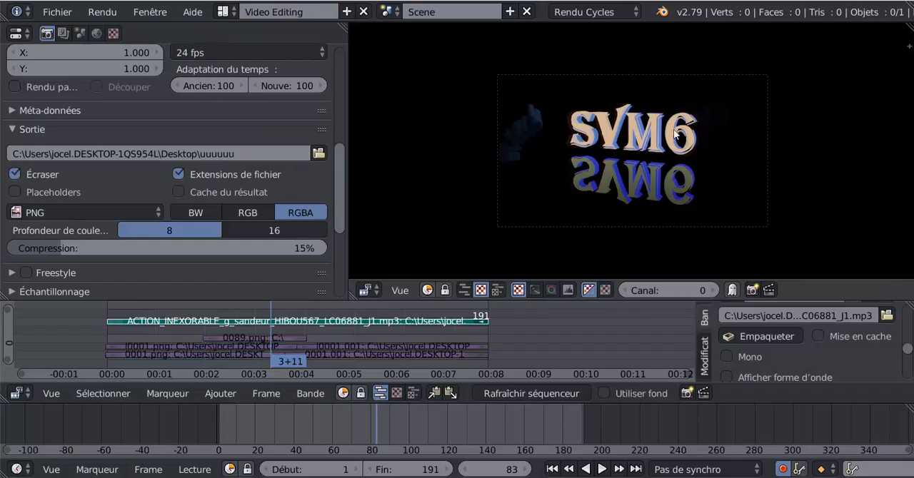
scroll(337, 188, up, 5)
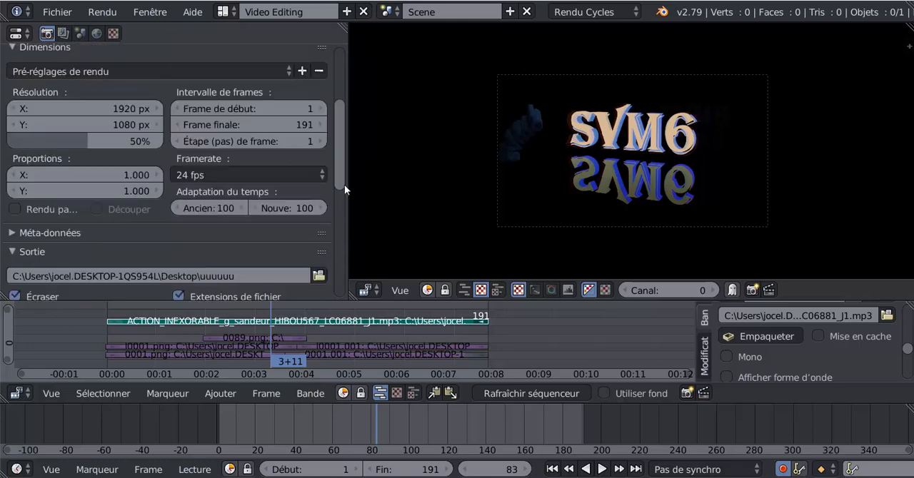
- Set the render output file format to Vidéo FFmpeg
scroll(344, 185, down, 5)
drag(345, 185, 182, 219)
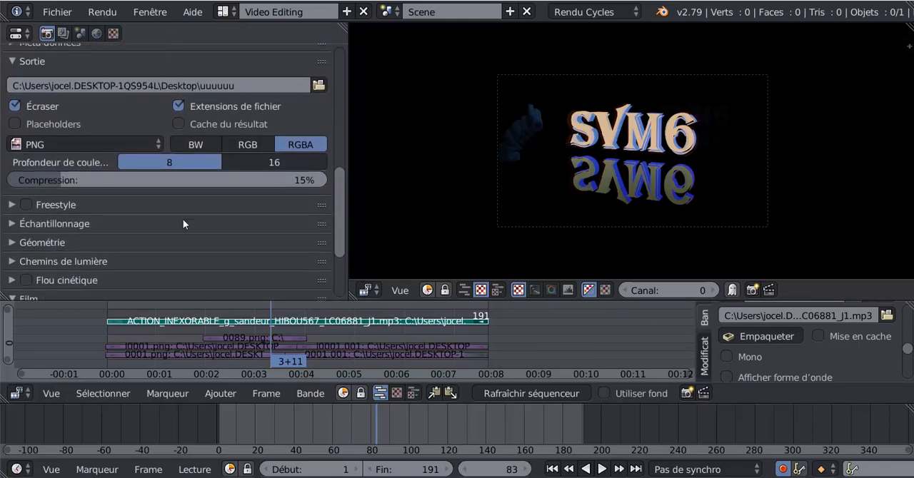
click(70, 147)
click(68, 141)
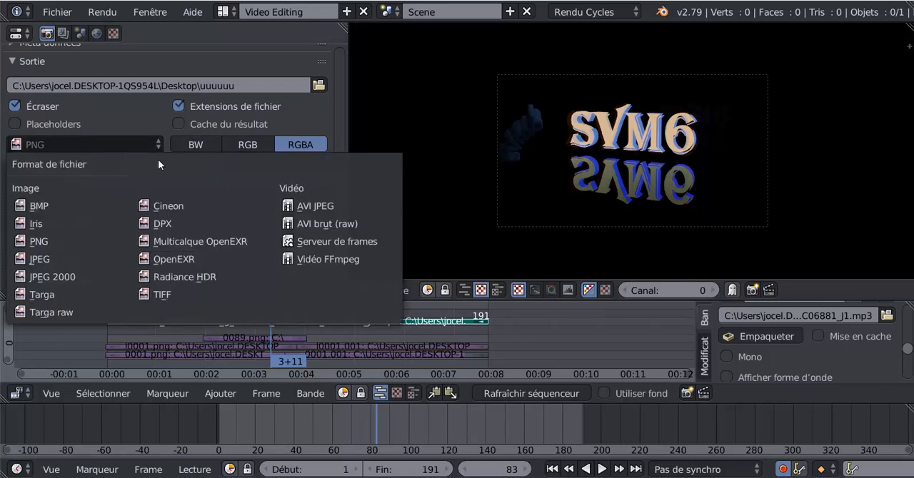
click(323, 259)
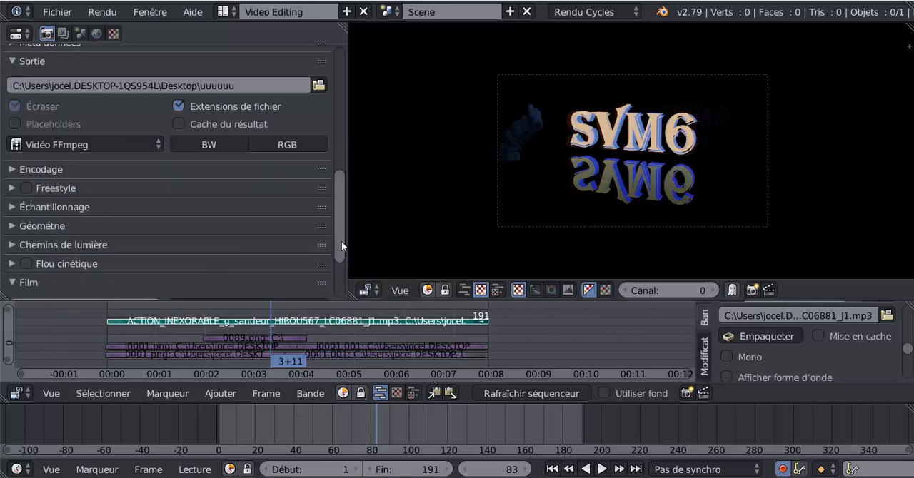
- Expand the encoding settings, set the container to MPEG-4 and the output quality to Haute qualité
scroll(342, 243, down, 3)
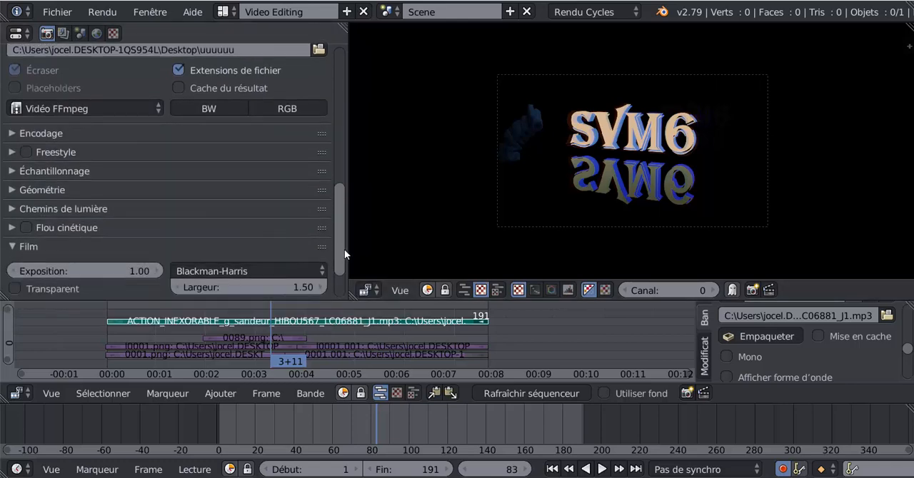
click(11, 134)
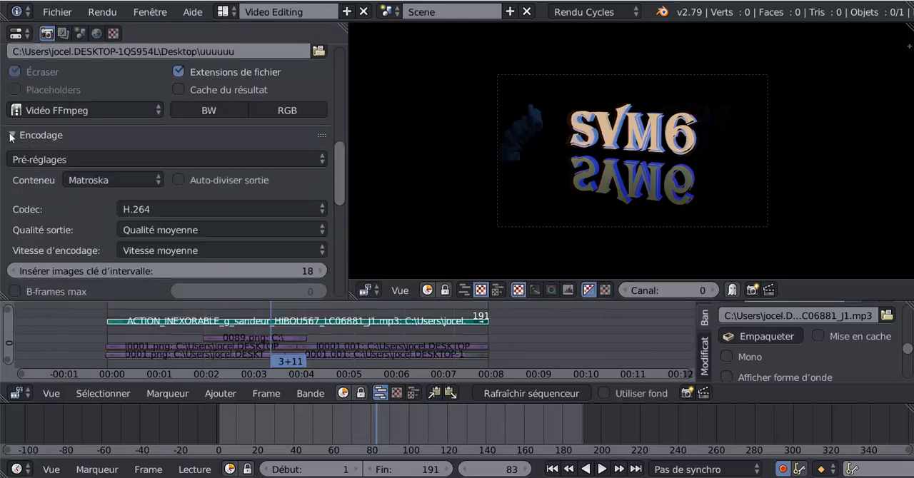
click(82, 179)
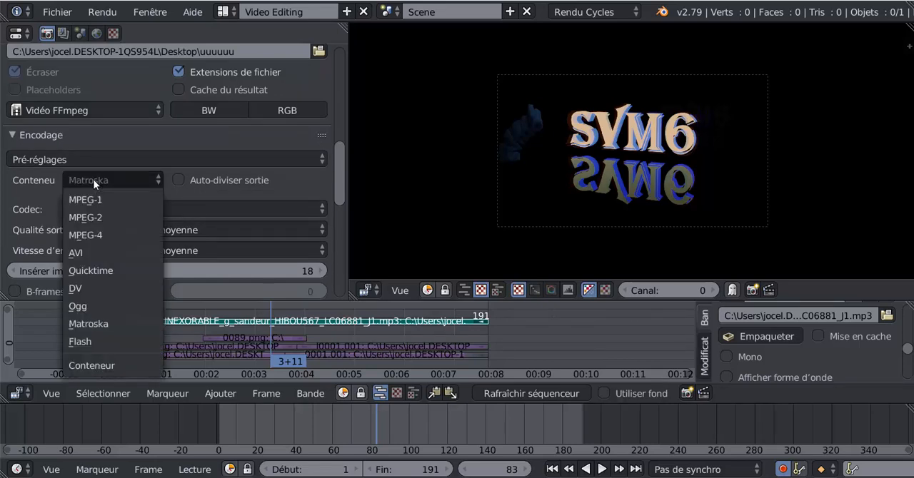
click(92, 233)
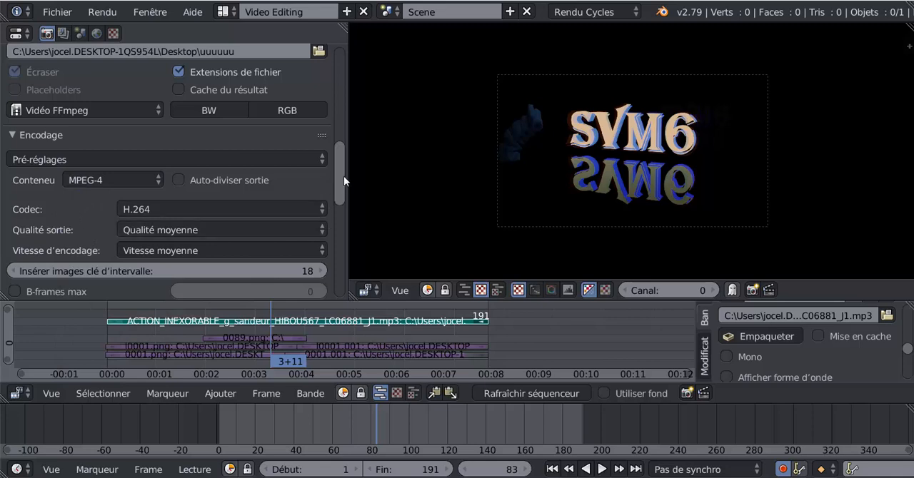
drag(343, 176, 345, 196)
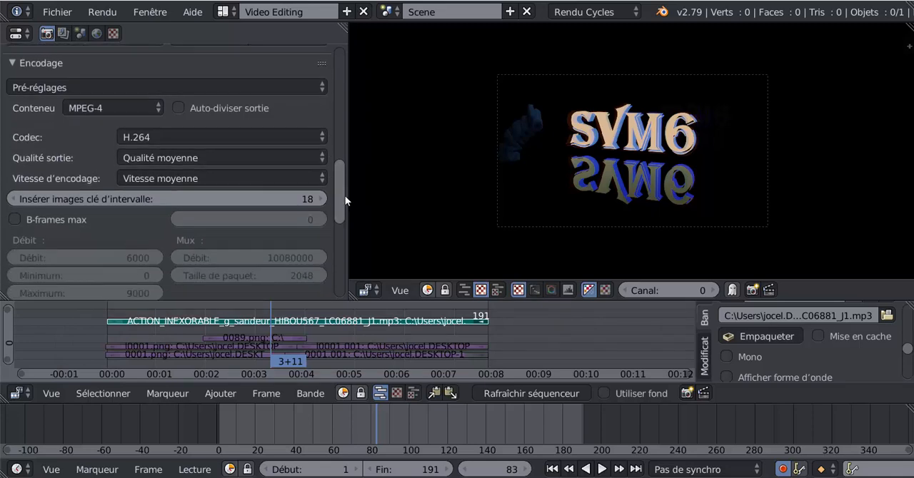
click(161, 159)
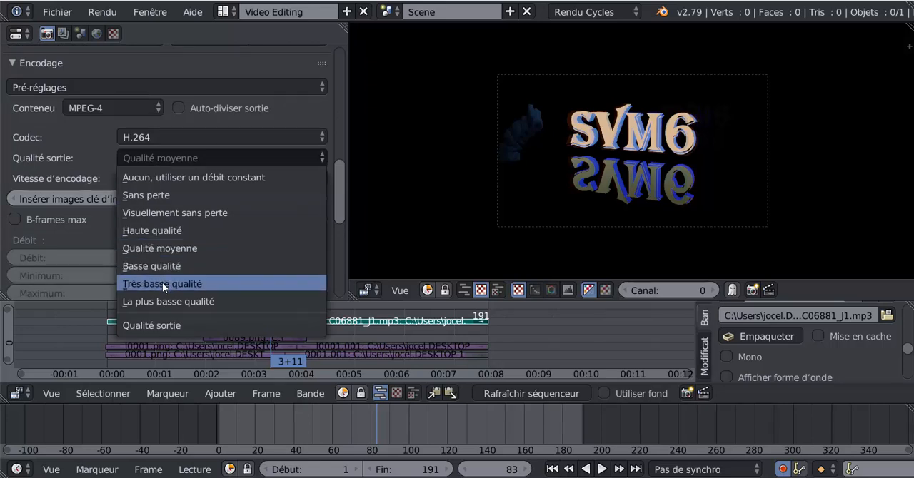
click(160, 230)
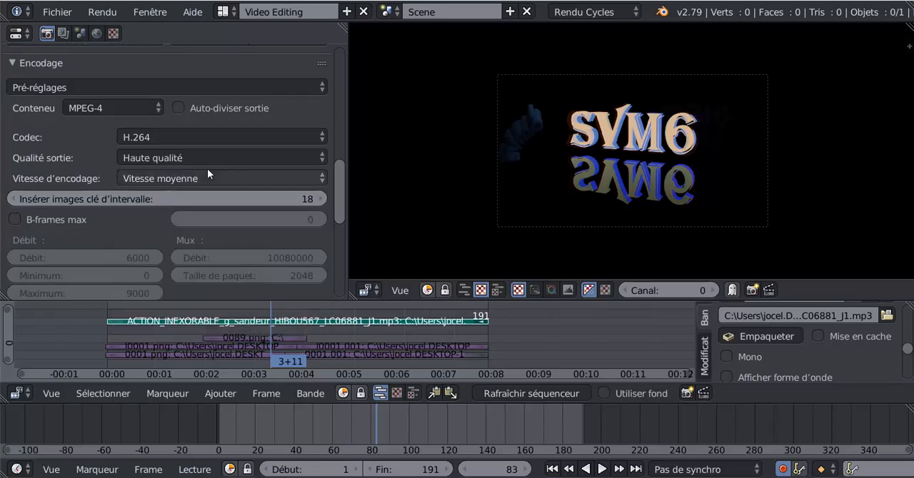
- Set the audio codec of the encoded video to MP3
drag(341, 182, 341, 200)
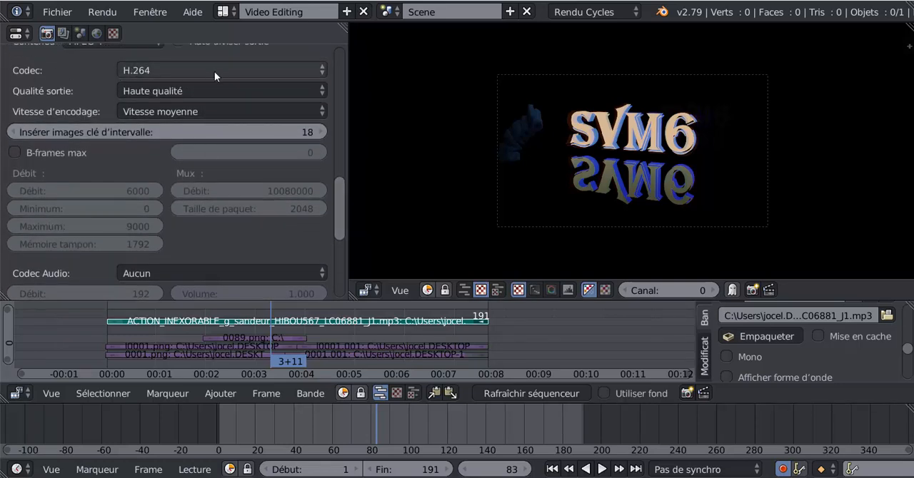
drag(337, 196, 342, 233)
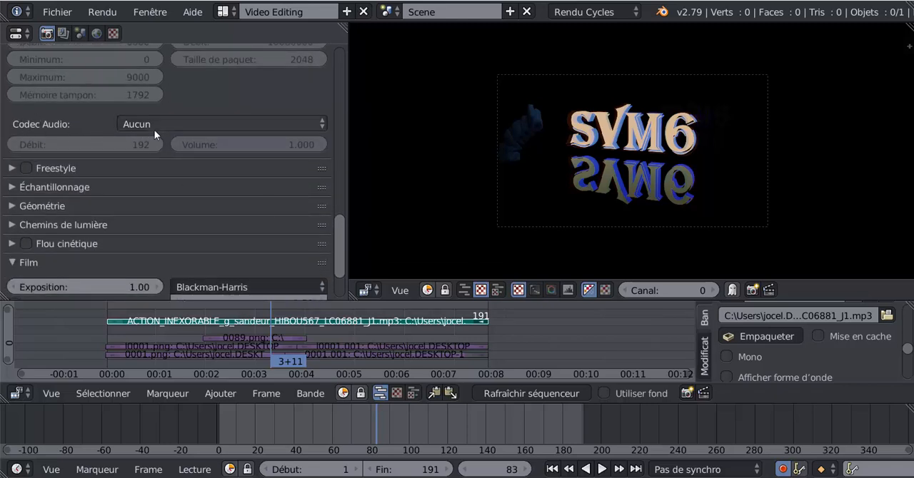
click(207, 126)
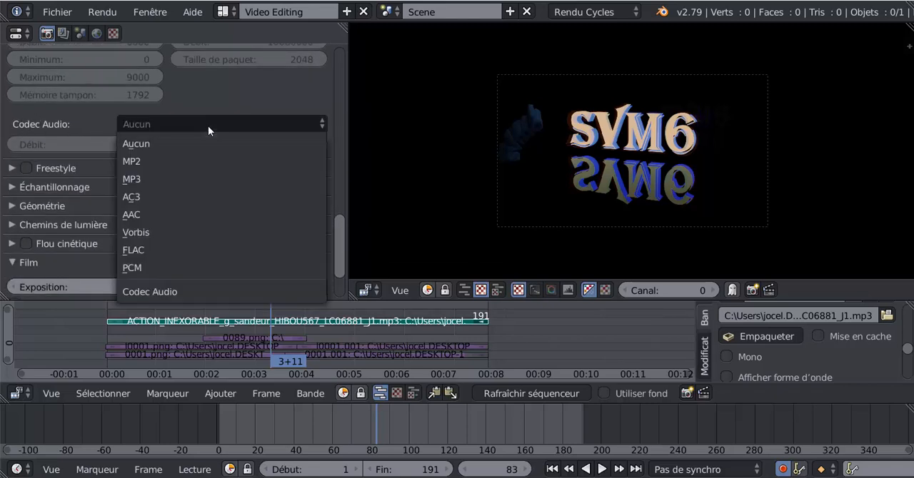
click(191, 177)
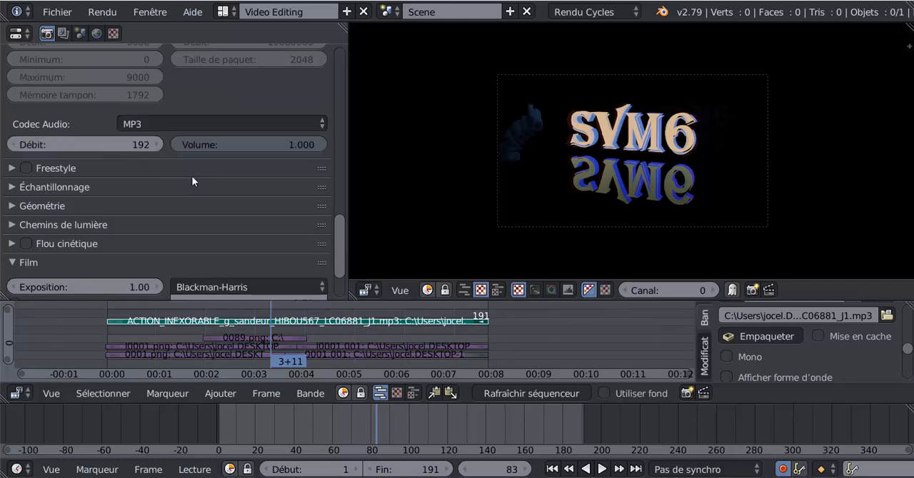
- Render the full animation to video, watch the rendered file and quit the video player
drag(339, 241, 336, 99)
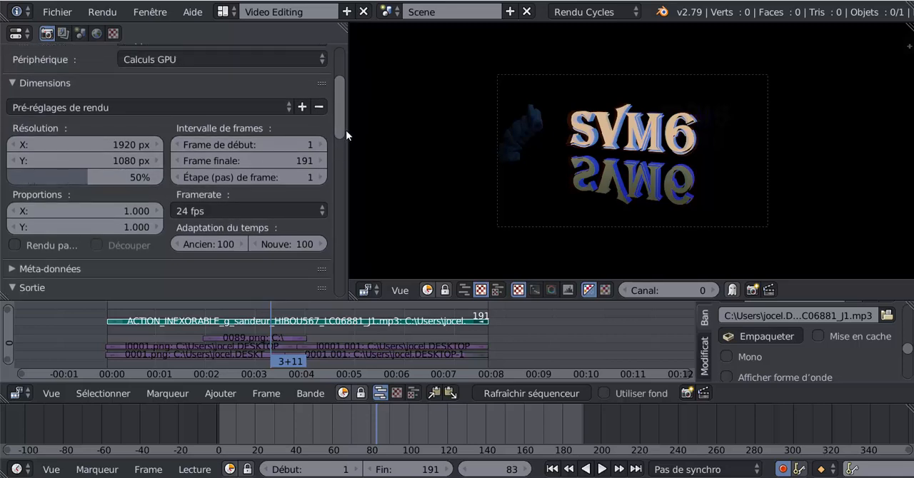
mouse_move(342, 131)
mouse_down()
mouse_move(340, 120)
mouse_move(338, 135)
mouse_up()
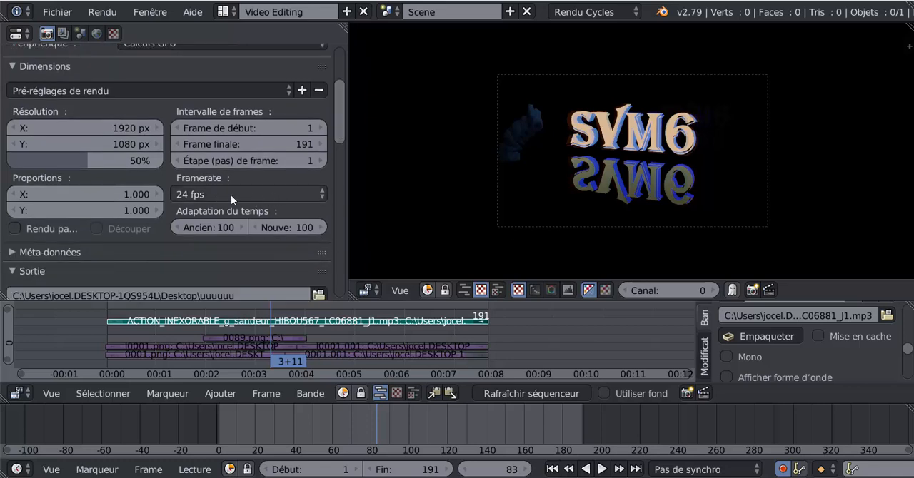
drag(335, 134, 341, 52)
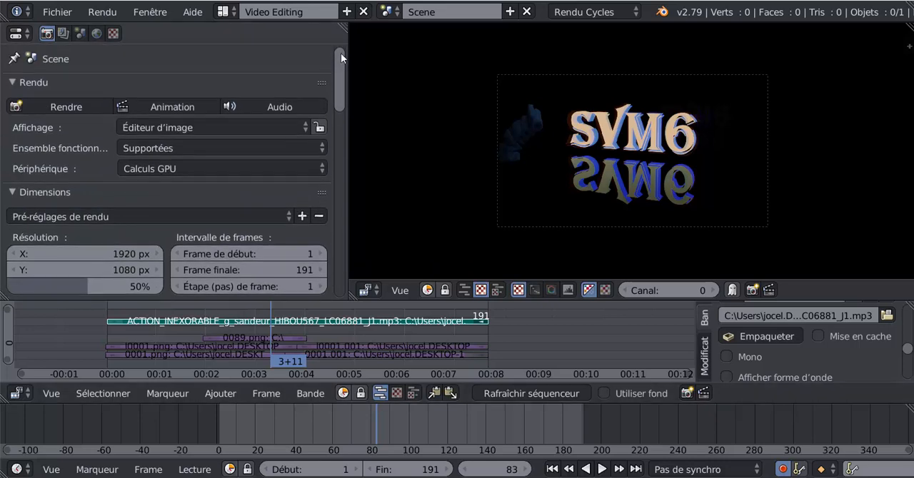
click(154, 103)
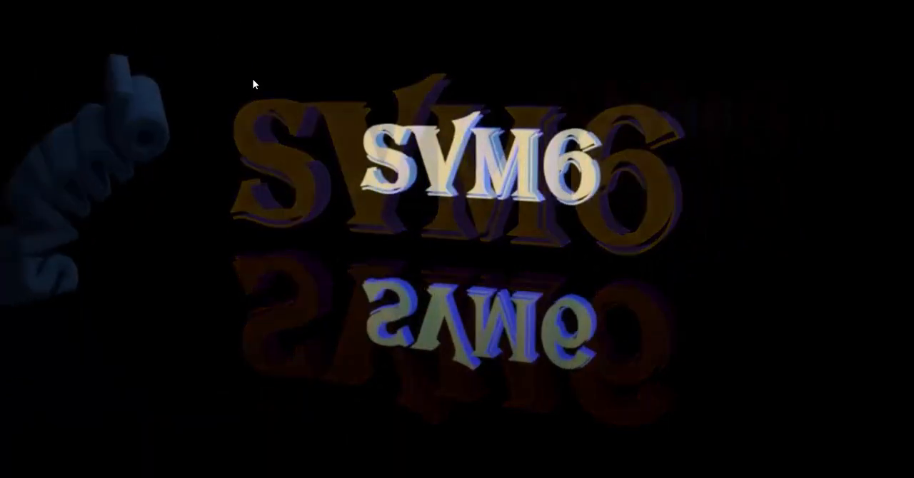
right_click(253, 85)
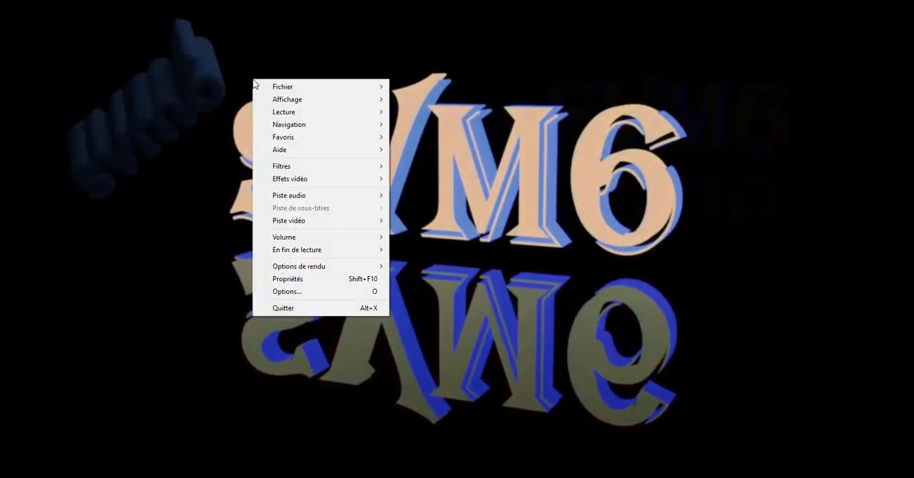
click(292, 308)
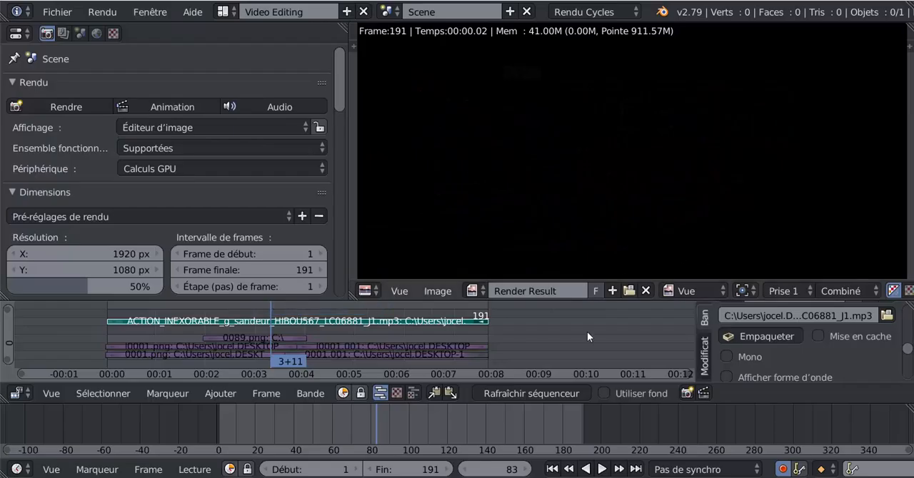
- Set the encoding output quality to Qualité moyenne and review the remaining output and encoding settings
drag(345, 90, 355, 195)
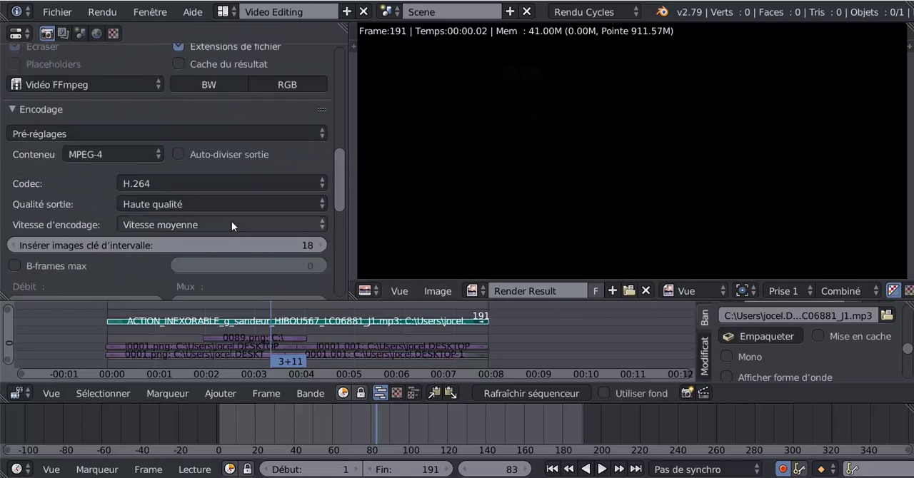
click(210, 206)
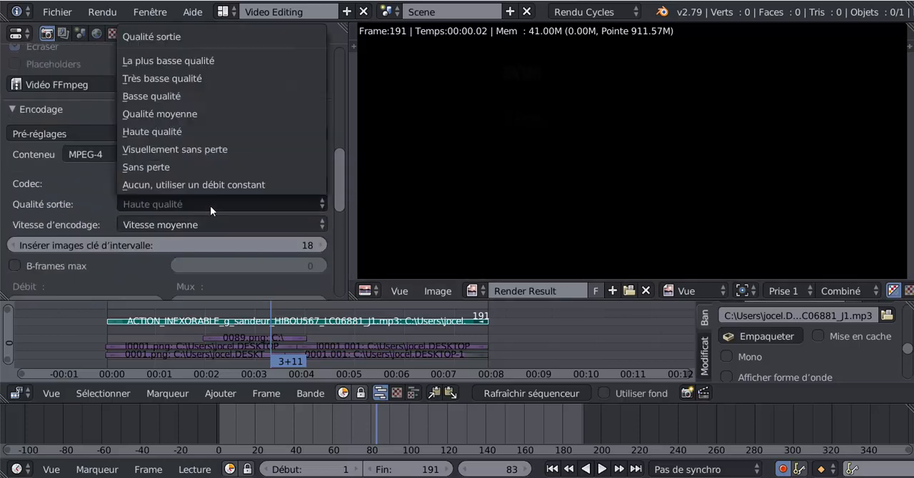
click(164, 120)
scroll(338, 196, up, 3)
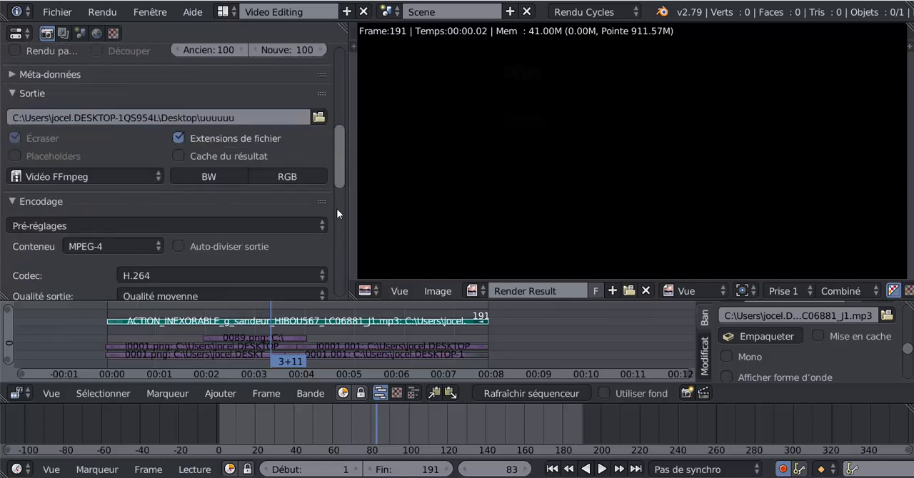
scroll(336, 209, down, 5)
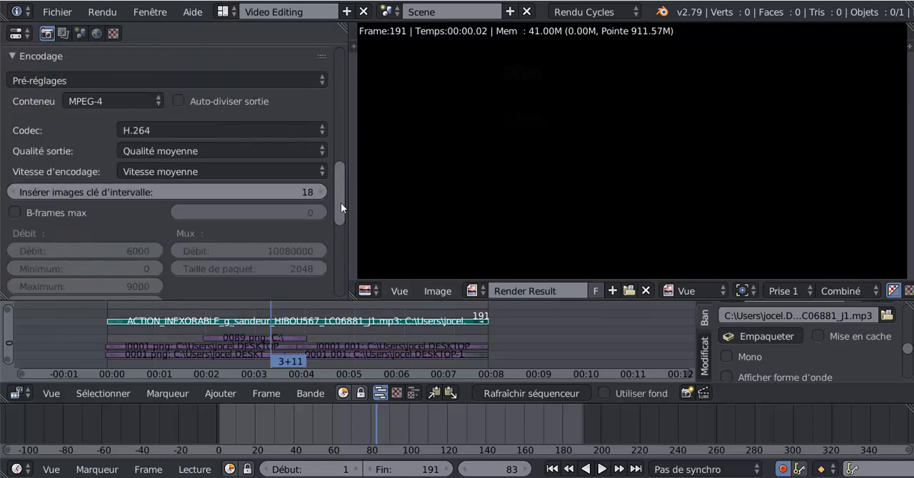
scroll(341, 203, down, 4)
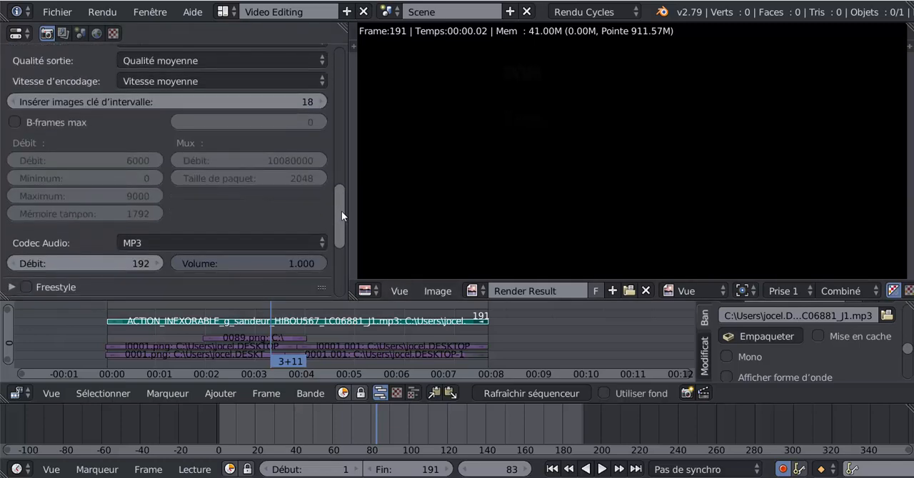
- Render the animation again, play back the rendered video and close the player
drag(341, 210, 355, 67)
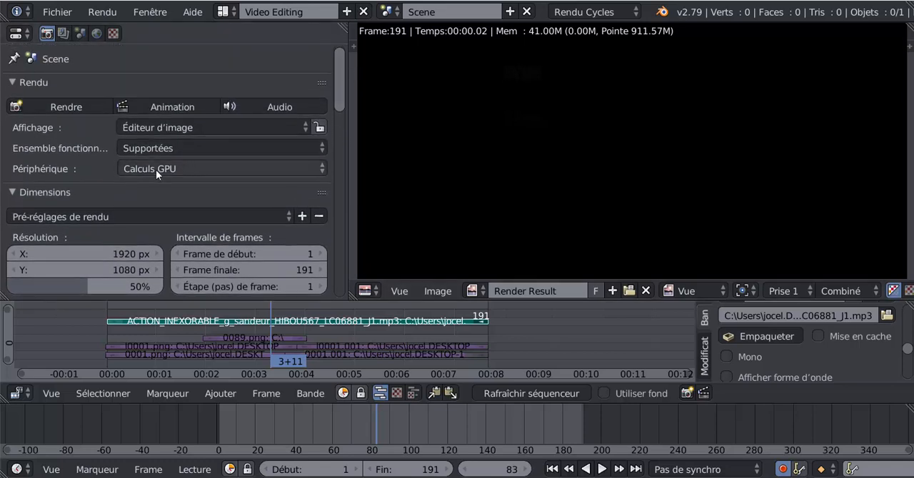
click(170, 108)
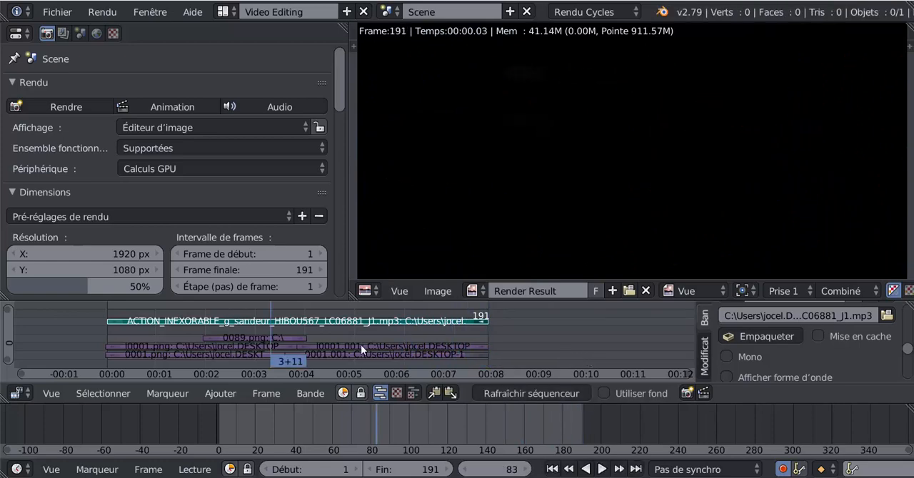
key(ctrl+F11)
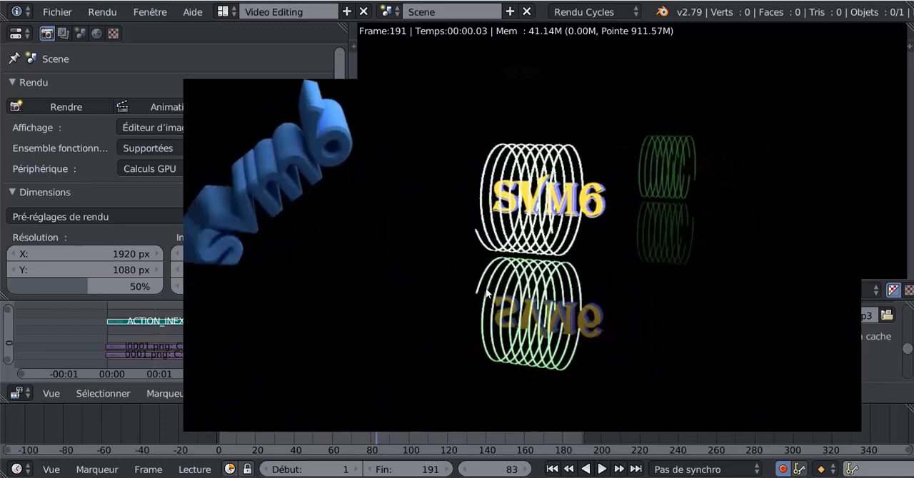
right_click(487, 290)
click(497, 282)
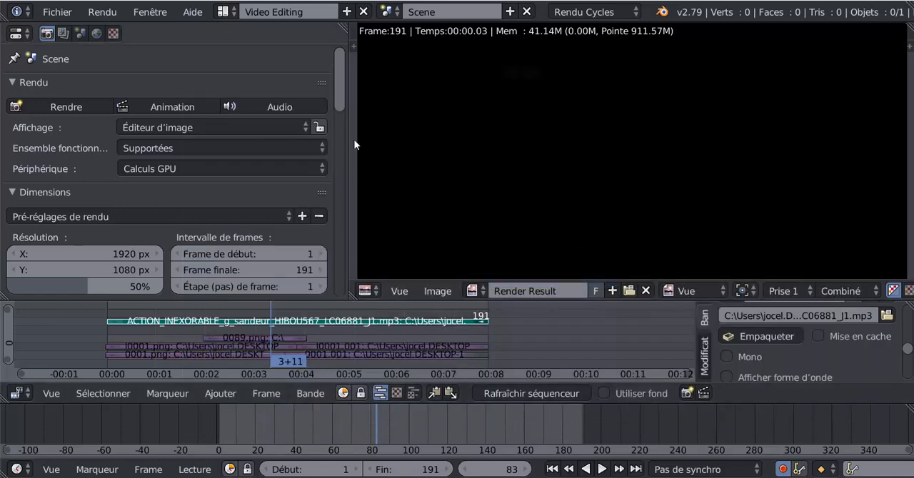
- Review the dimensions and output settings and move the sequencer playhead to 3+06
drag(342, 87, 339, 126)
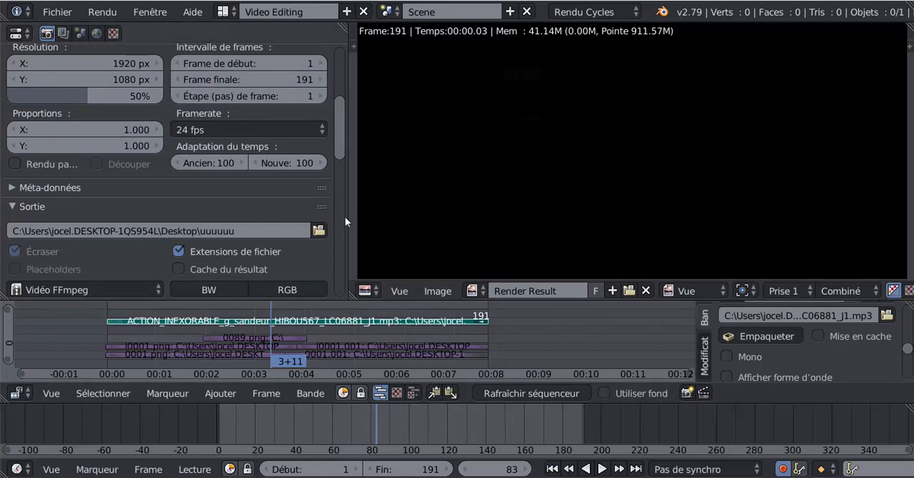
mouse_move(265, 322)
mouse_down()
mouse_move(227, 326)
mouse_move(260, 324)
mouse_up()
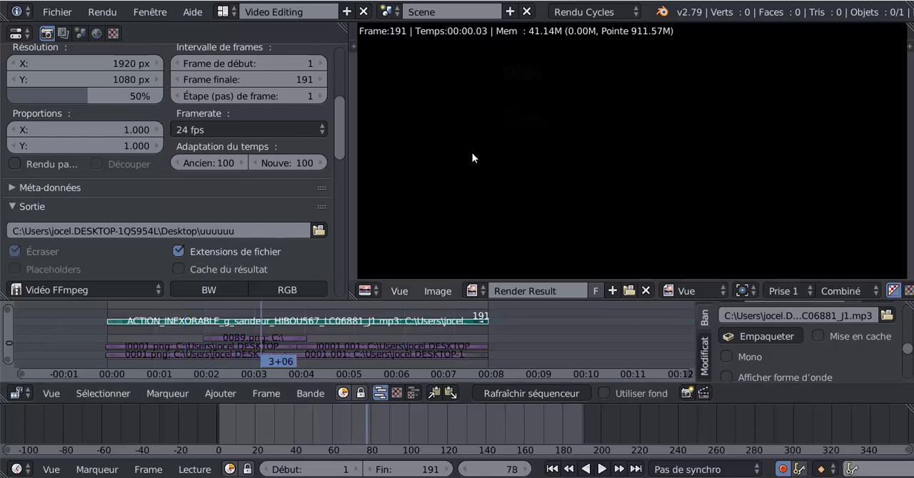
mouse_move(337, 126)
mouse_down()
mouse_move(335, 196)
mouse_move(338, 133)
mouse_up()
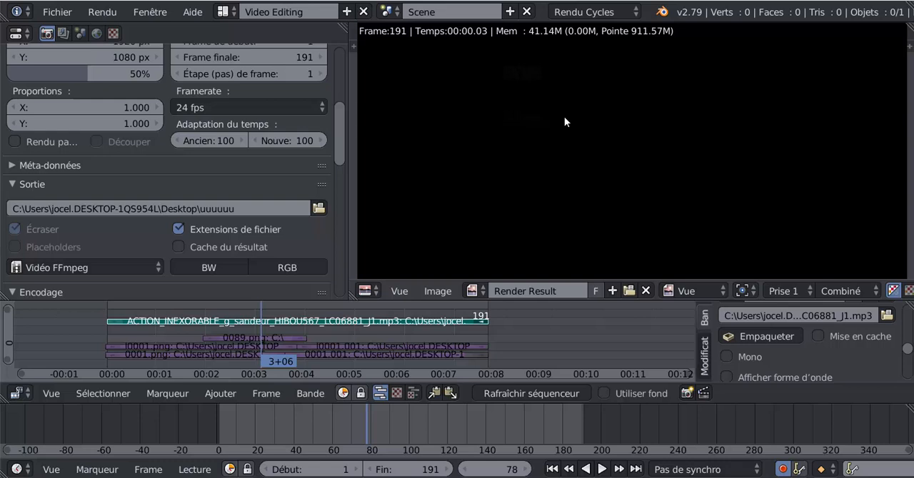
- Choose Rendu Cycles as the render engine and narrow the Properties editor to give the image editor more width
click(595, 11)
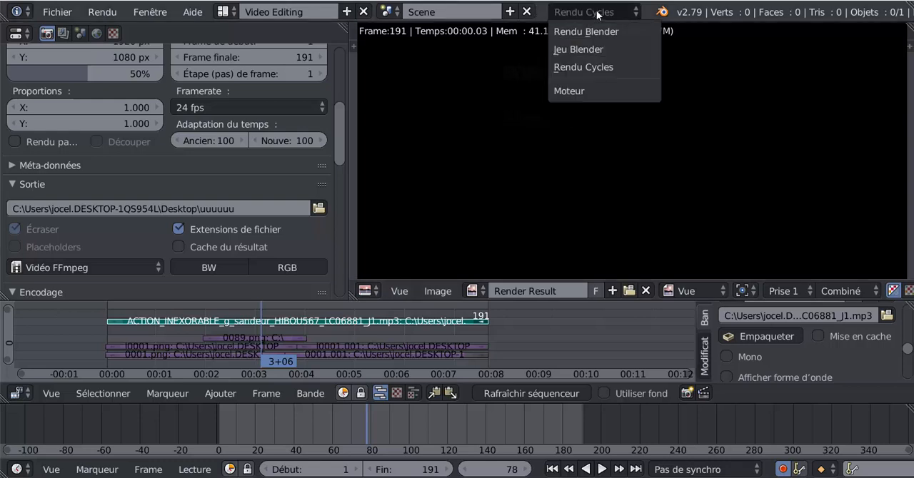
click(585, 68)
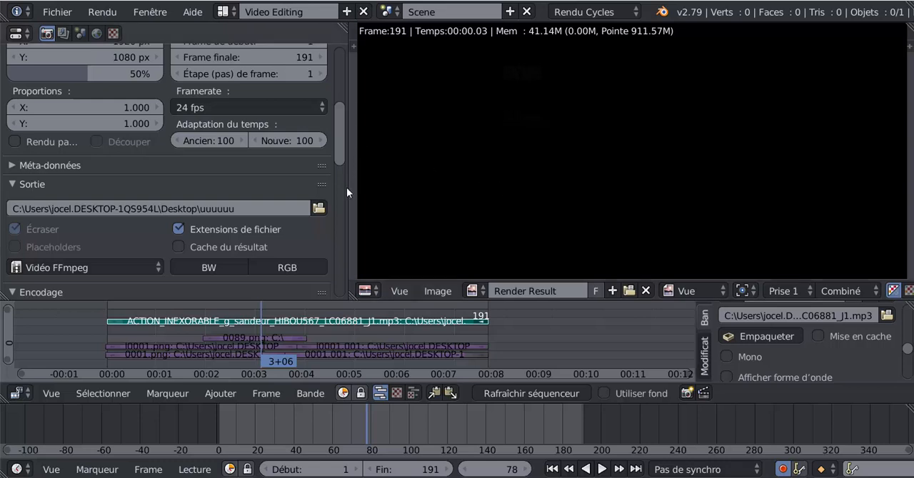
drag(348, 192, 202, 194)
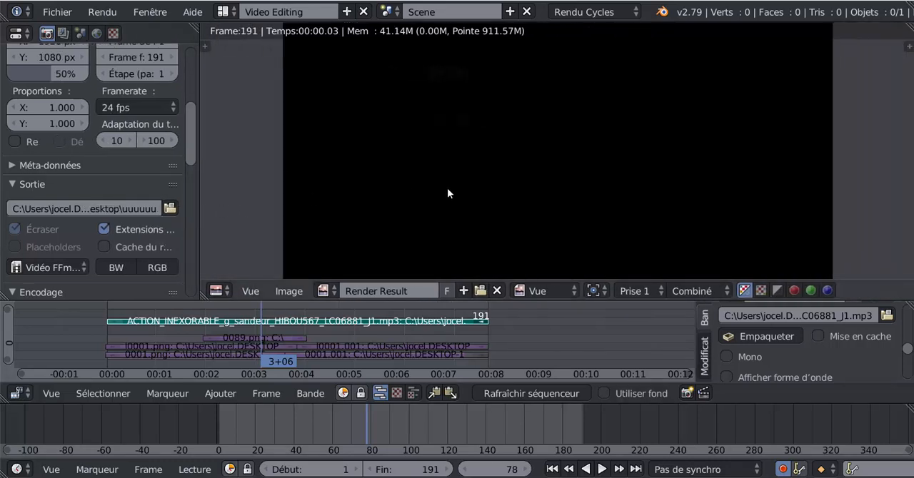